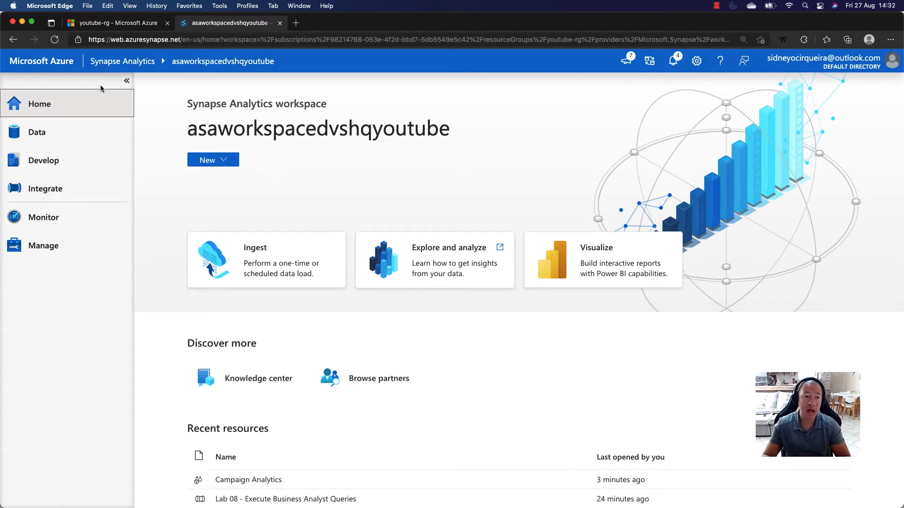
- Open the Integrate hub and review the Copy Data tool's task types and supported data sources, leaving it without creating a task
{"action": "left_click", "coordinate": [42, 192]}
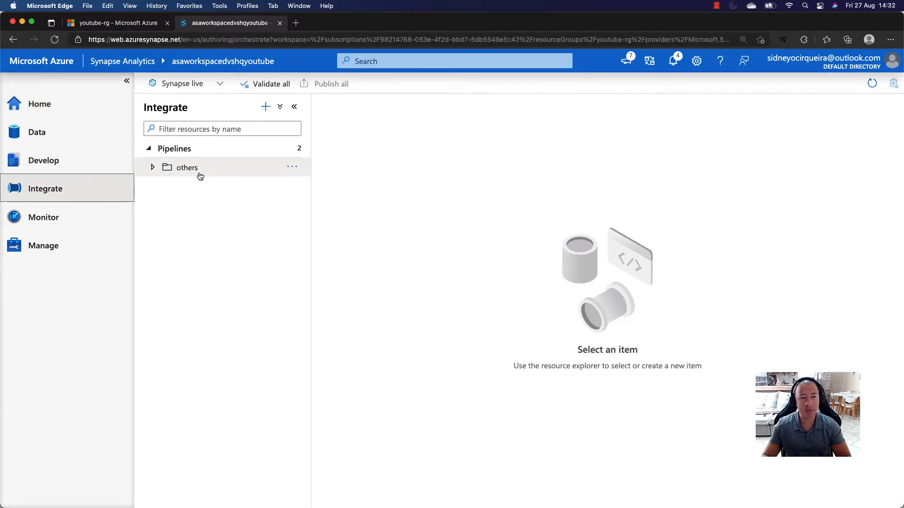
{"action": "left_click_drag", "start_coordinate": [144, 107], "coordinate": [190, 109]}
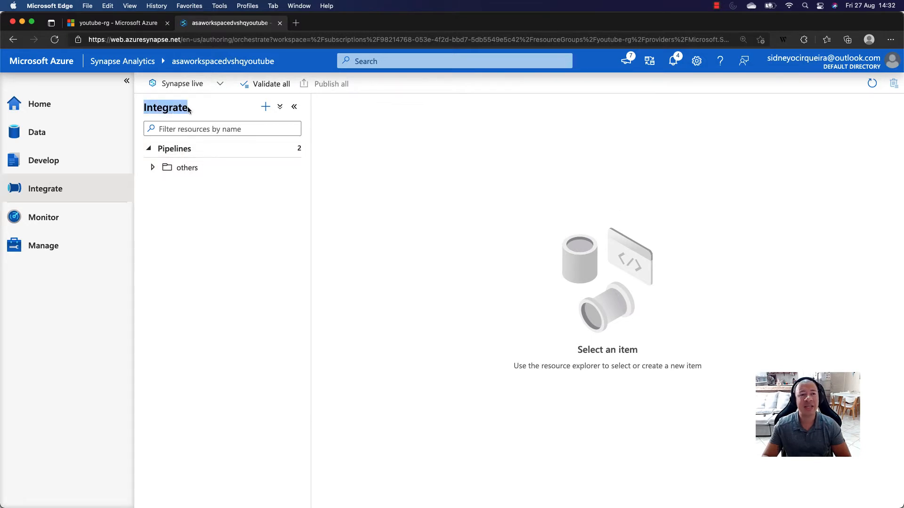
{"action": "left_click", "coordinate": [266, 108]}
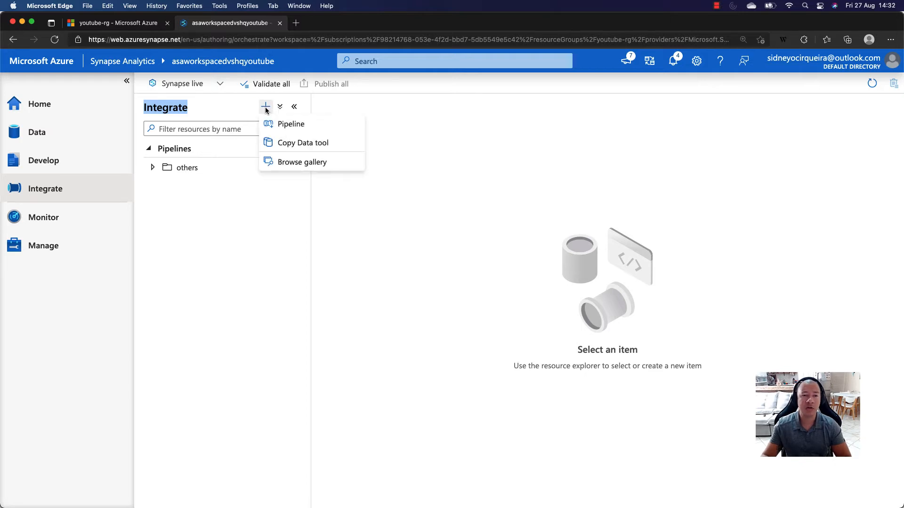
{"action": "left_click", "coordinate": [290, 147]}
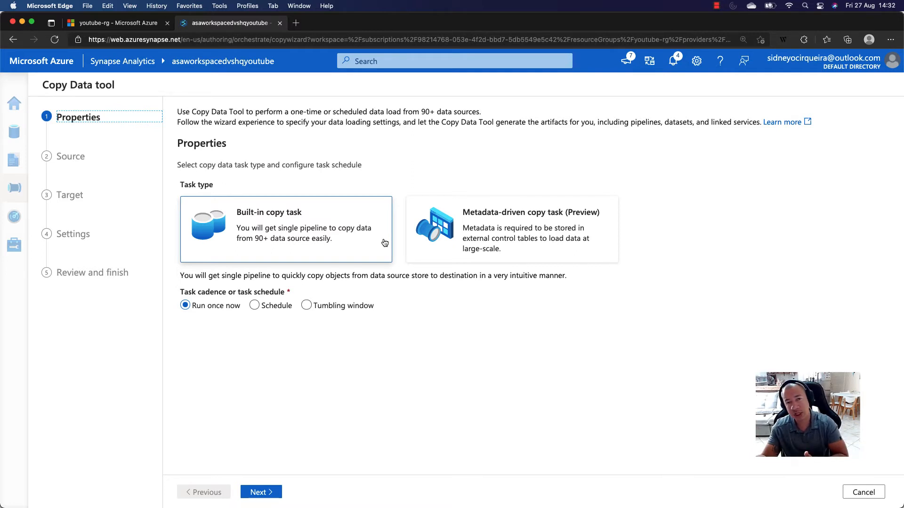
{"action": "left_click_drag", "start_coordinate": [422, 111], "coordinate": [476, 111]}
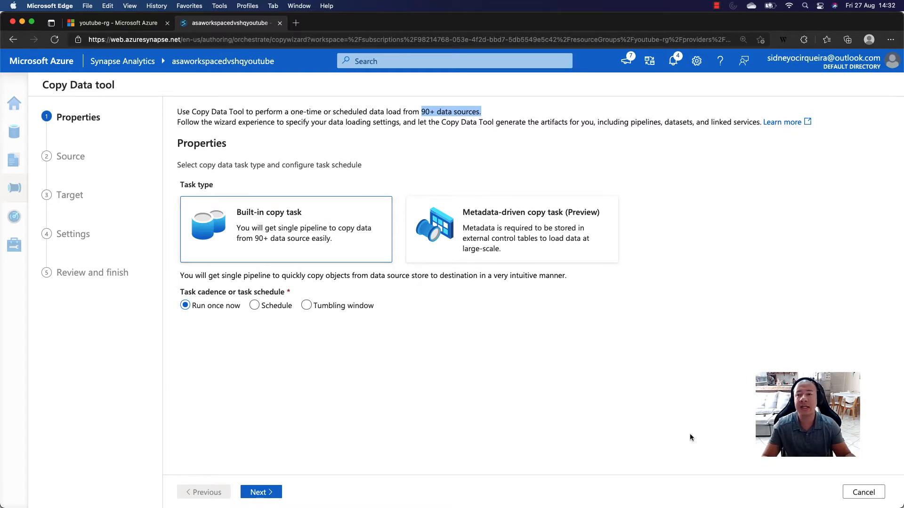
{"action": "left_click", "coordinate": [871, 492]}
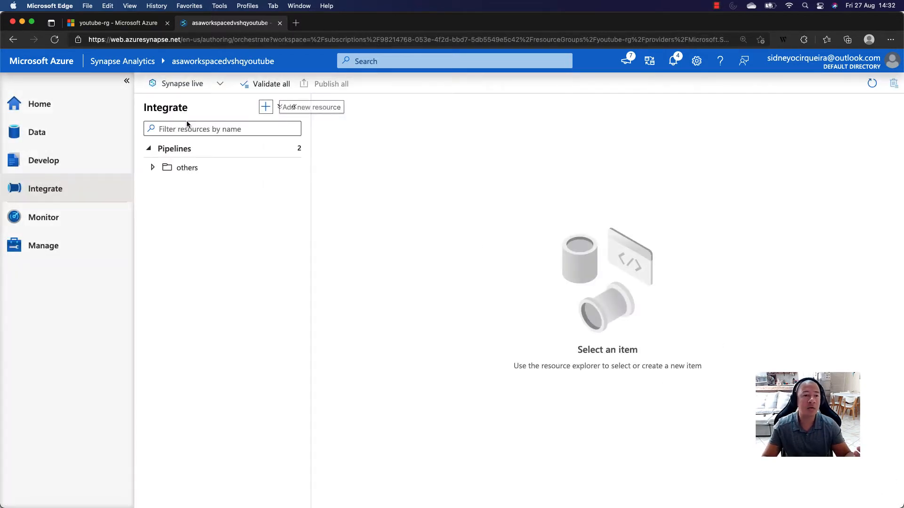
- Create a new pipeline and name it Copy Data Campaign Analytics
{"action": "left_click", "coordinate": [263, 111]}
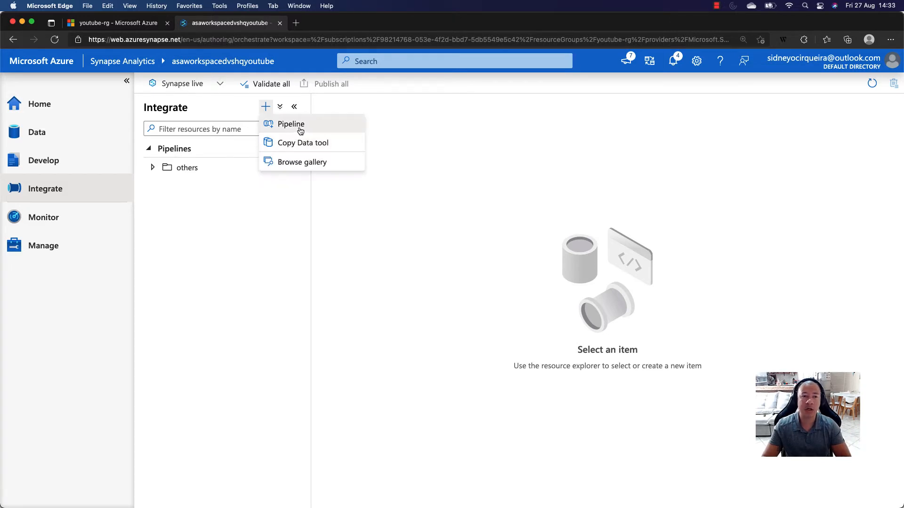
{"action": "left_click", "coordinate": [281, 126]}
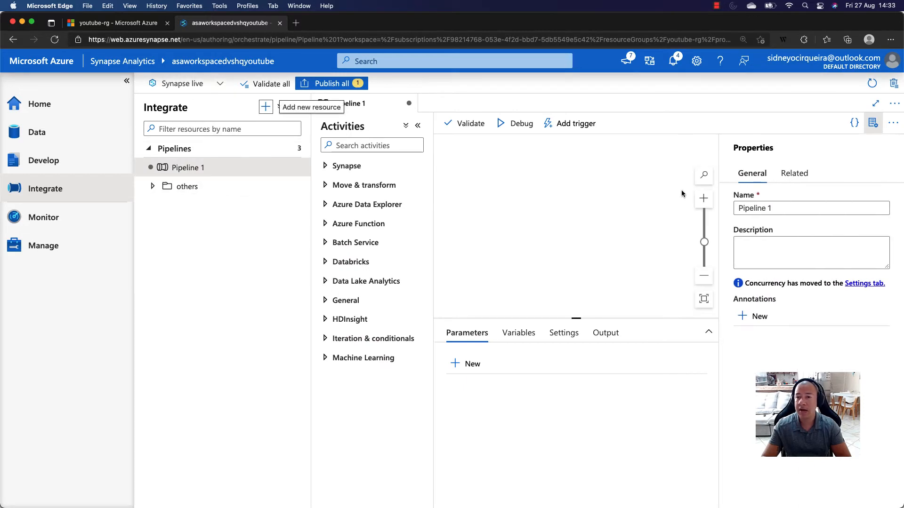
{"action": "left_click_drag", "start_coordinate": [795, 211], "coordinate": [739, 207]}
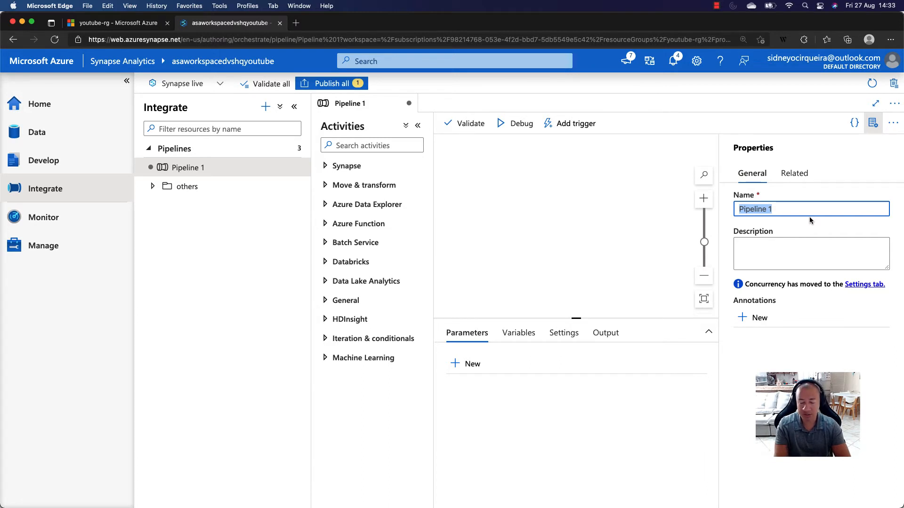
{"action": "type", "text": "C"}
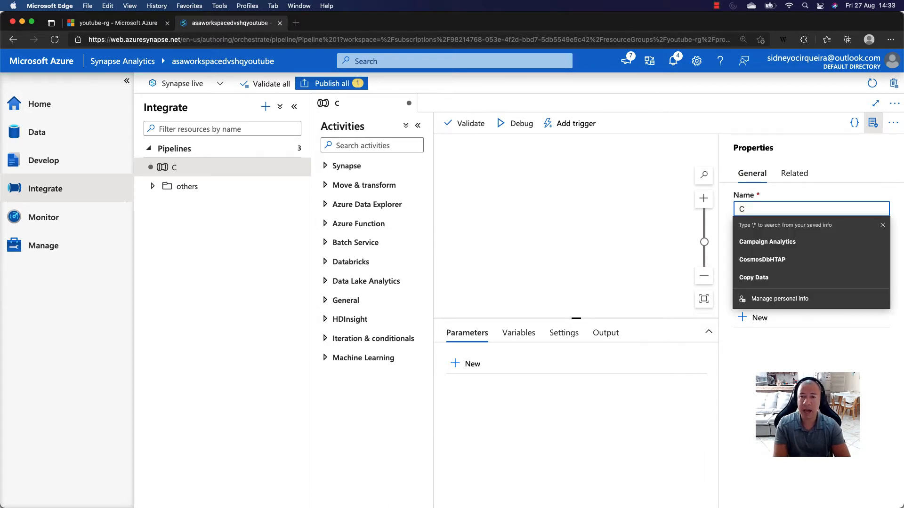
{"action": "type", "text": "opy"}
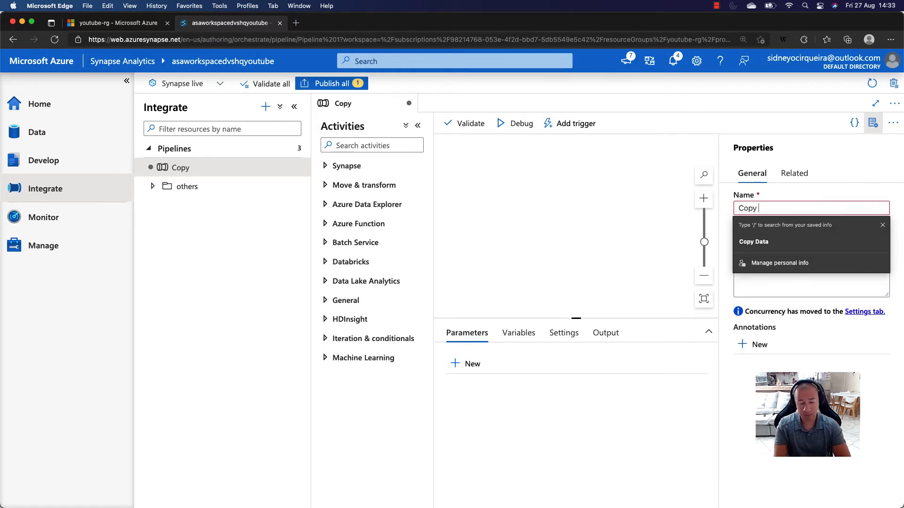
{"action": "type", "text": " Data C"}
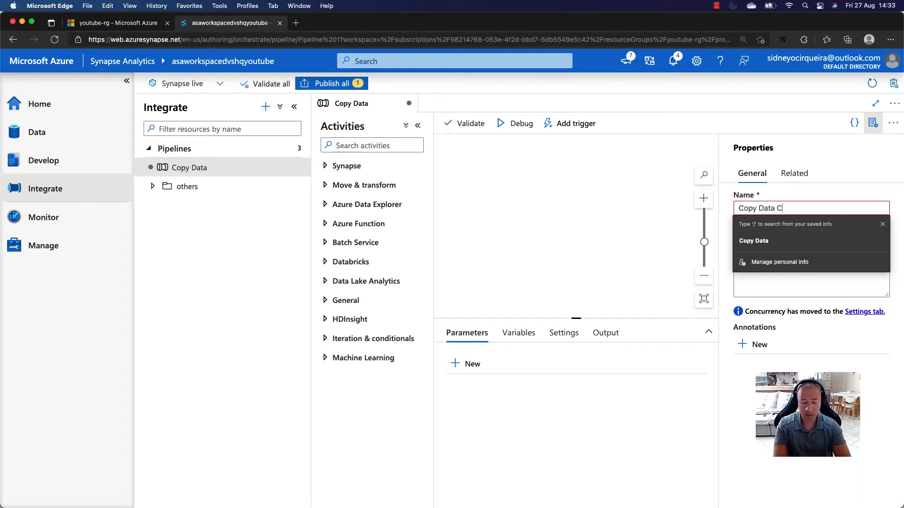
{"action": "type", "text": "amp"}
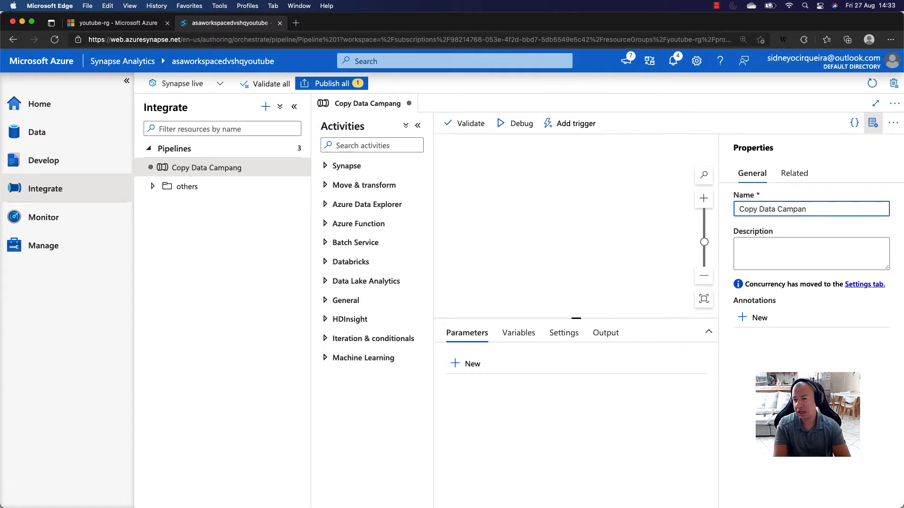
{"action": "type", "text": "aign"}
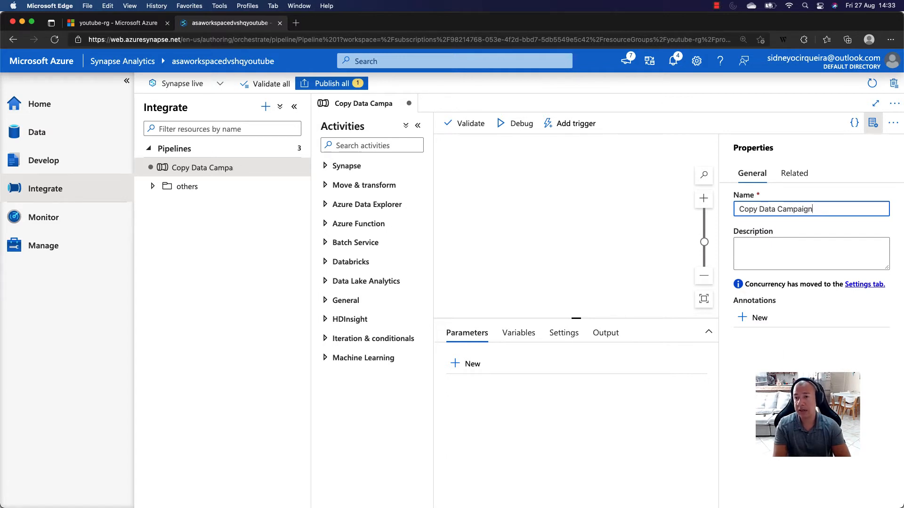
{"action": "type", "text": " Ana;lytics"}
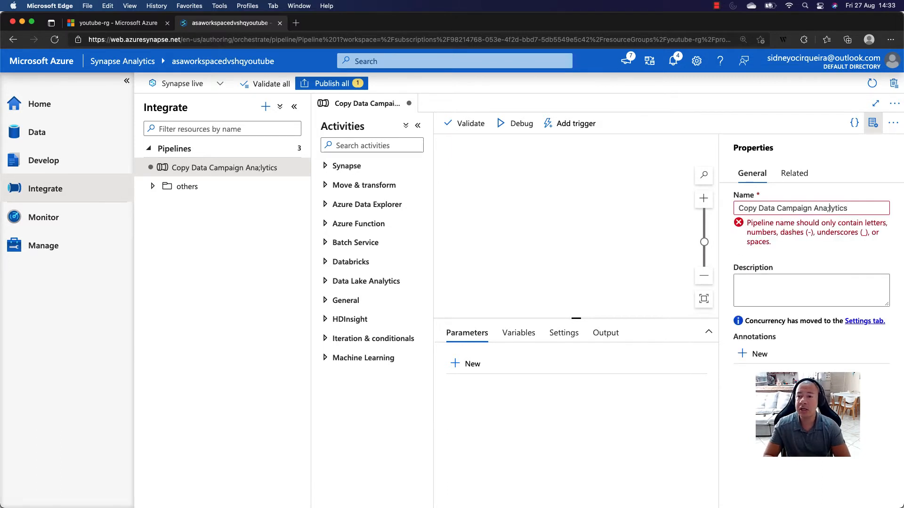
{"action": "key", "text": "BackSpace"}
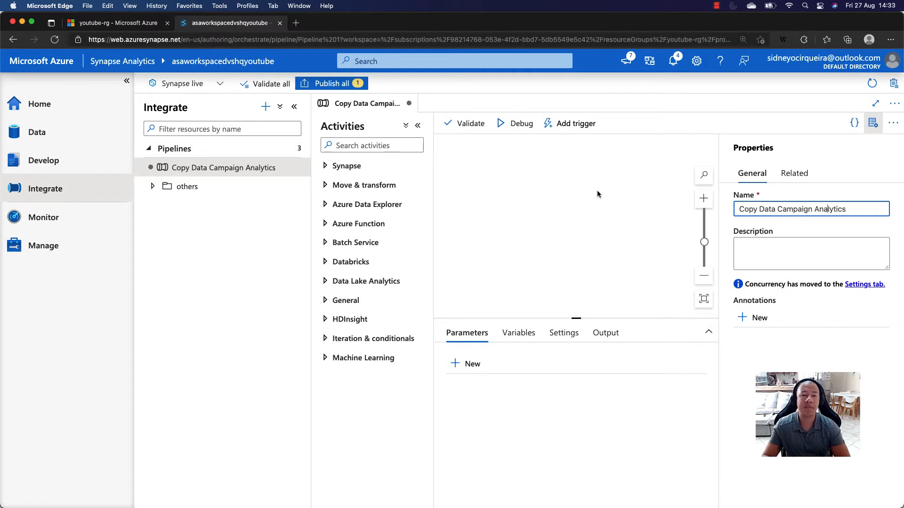
{"action": "left_click_drag", "start_coordinate": [845, 212], "coordinate": [733, 213]}
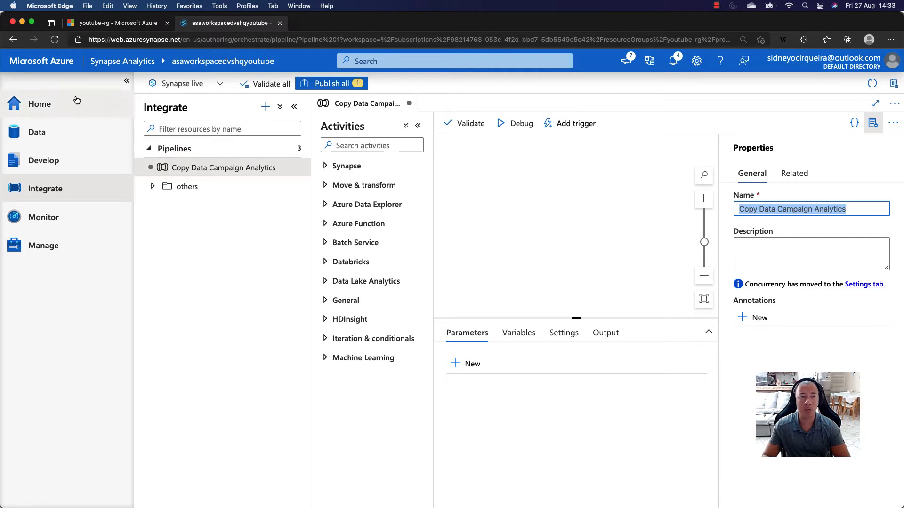
- Collapse the navigation pane and place a Notebook activity from the Synapse group on the pipeline canvas
{"action": "left_click", "coordinate": [127, 80]}
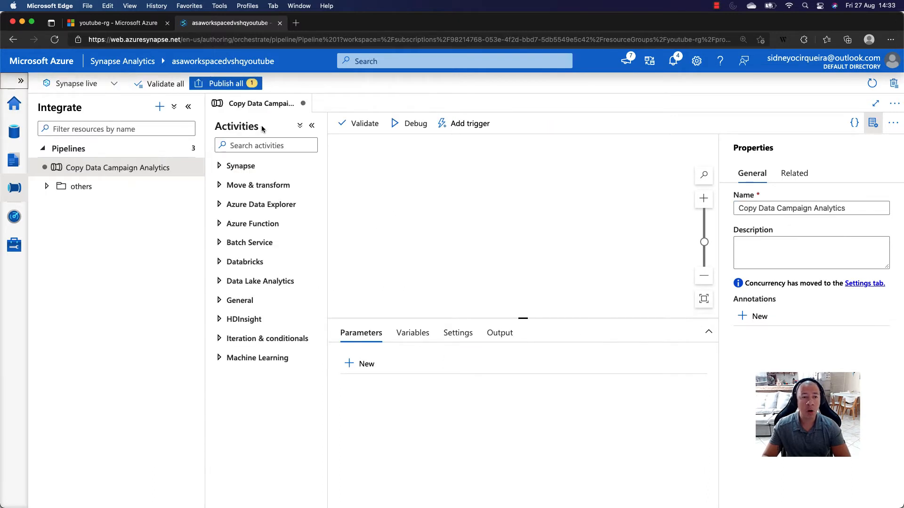
{"action": "left_click_drag", "start_coordinate": [215, 127], "coordinate": [258, 129]}
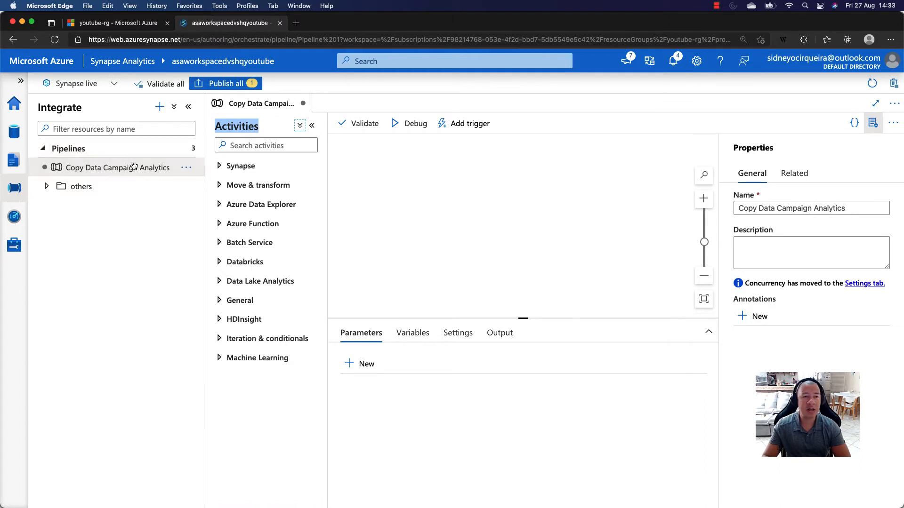
{"action": "left_click", "coordinate": [221, 128]}
{"action": "left_click_drag", "start_coordinate": [215, 127], "coordinate": [261, 128]}
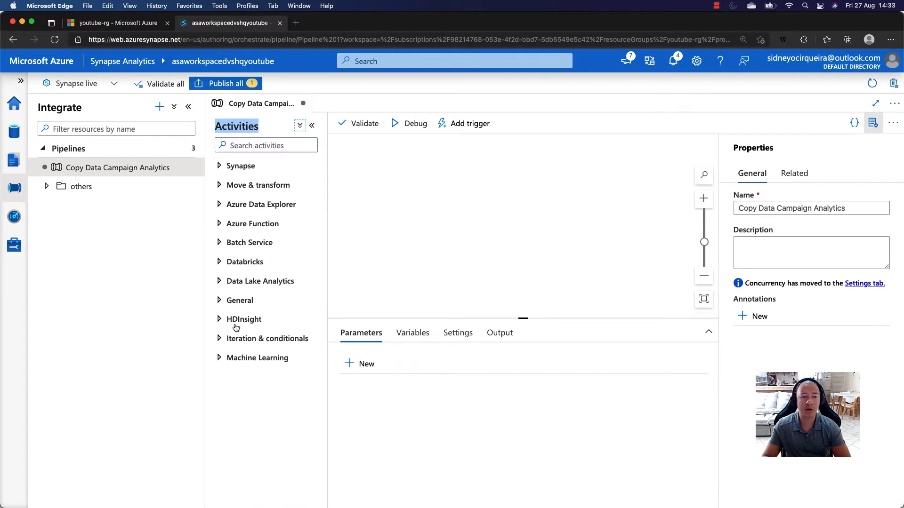
{"action": "left_click", "coordinate": [219, 167]}
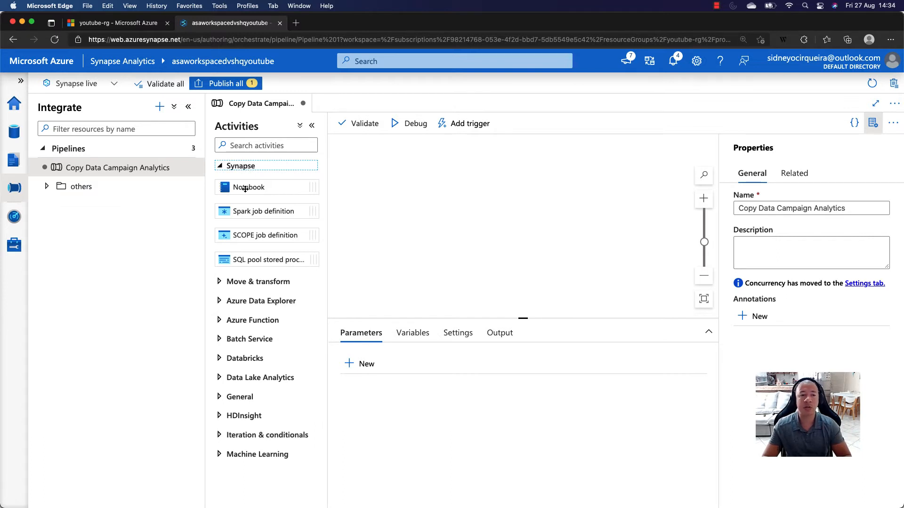
{"action": "left_click_drag", "start_coordinate": [245, 188], "coordinate": [409, 188]}
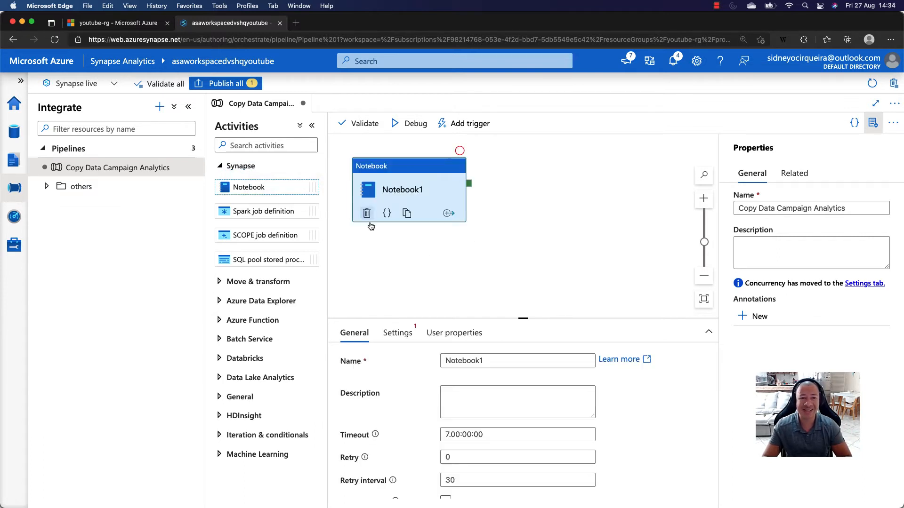
{"action": "left_click_drag", "start_coordinate": [462, 177], "coordinate": [519, 186]}
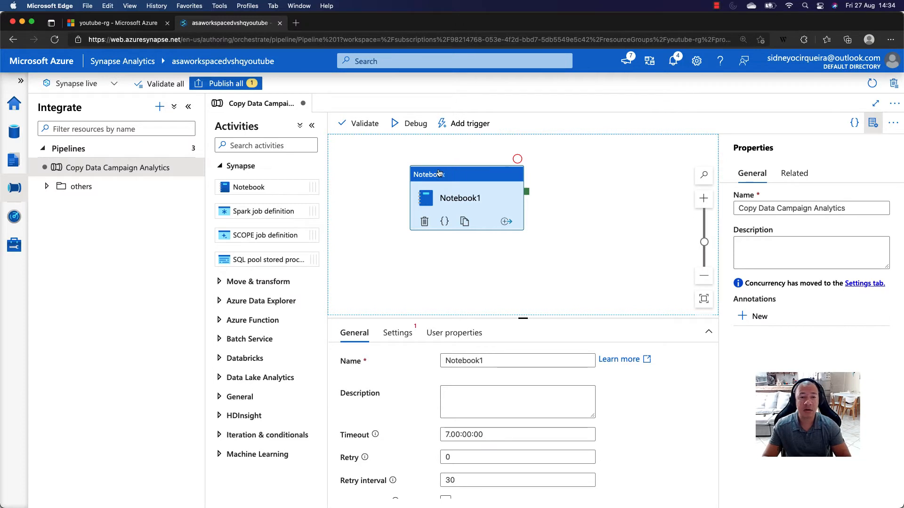
- Look into the Move & transform activities and delete the Notebook activity from the canvas
{"action": "left_click", "coordinate": [222, 166]}
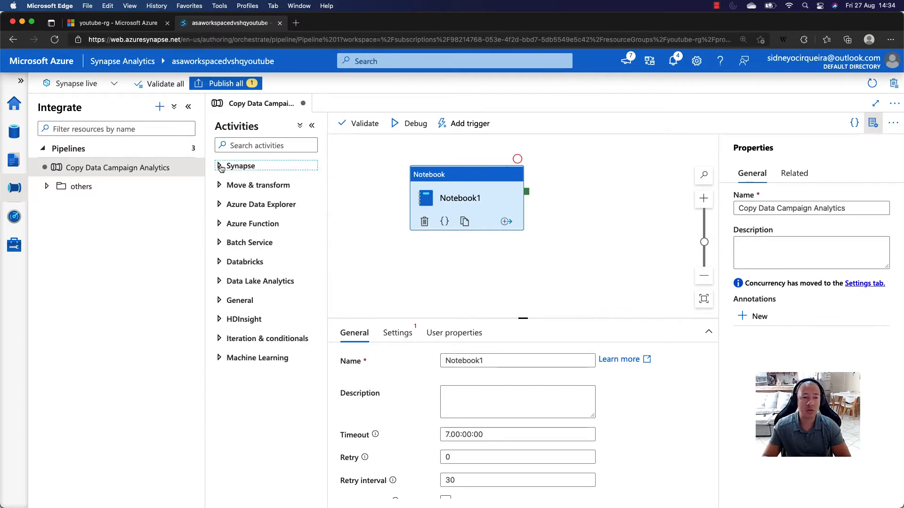
{"action": "left_click", "coordinate": [233, 187]}
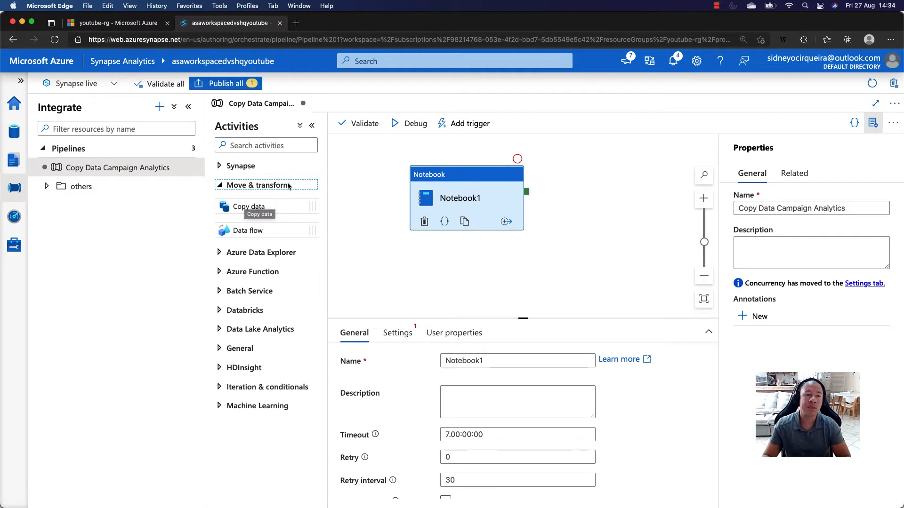
{"action": "left_click", "coordinate": [474, 181]}
{"action": "key", "text": "Delete"}
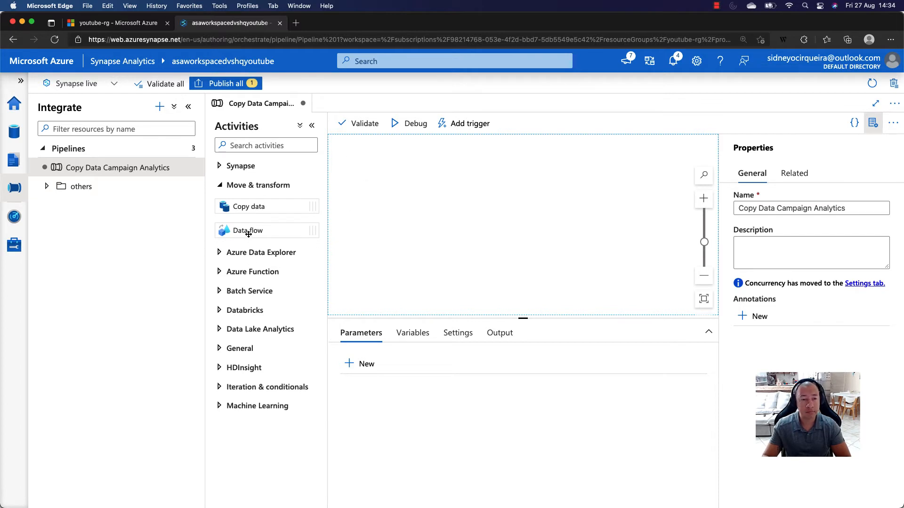
- Add a Data flow activity to the canvas and, below it, a Lookup activity from the General group
{"action": "left_click_drag", "start_coordinate": [247, 232], "coordinate": [448, 191]}
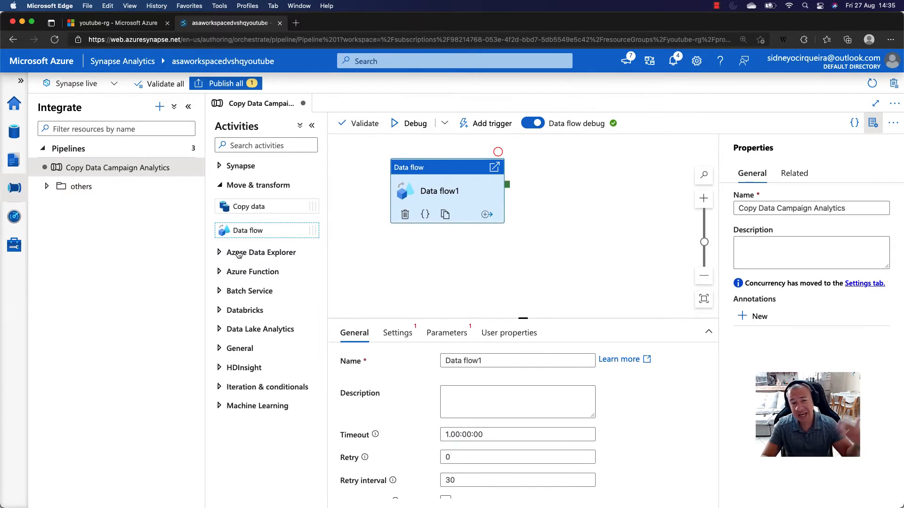
{"action": "left_click", "coordinate": [245, 311]}
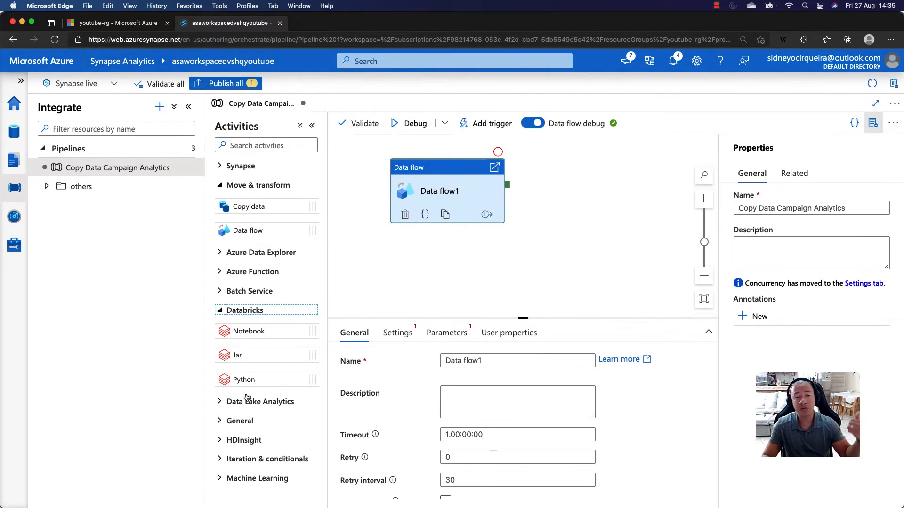
{"action": "left_click", "coordinate": [239, 421]}
{"action": "scroll", "coordinate": [254, 320], "scroll_direction": "down", "scroll_amount": 5}
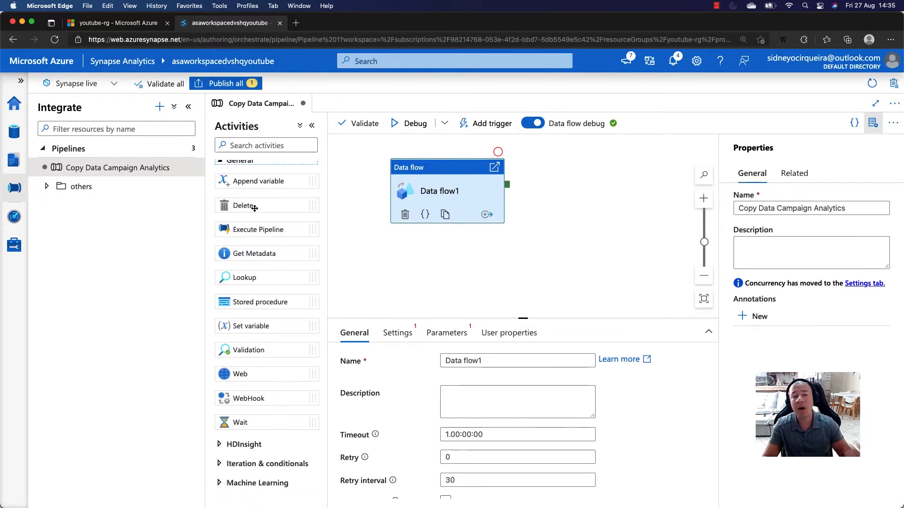
{"action": "left_click_drag", "start_coordinate": [244, 278], "coordinate": [453, 272]}
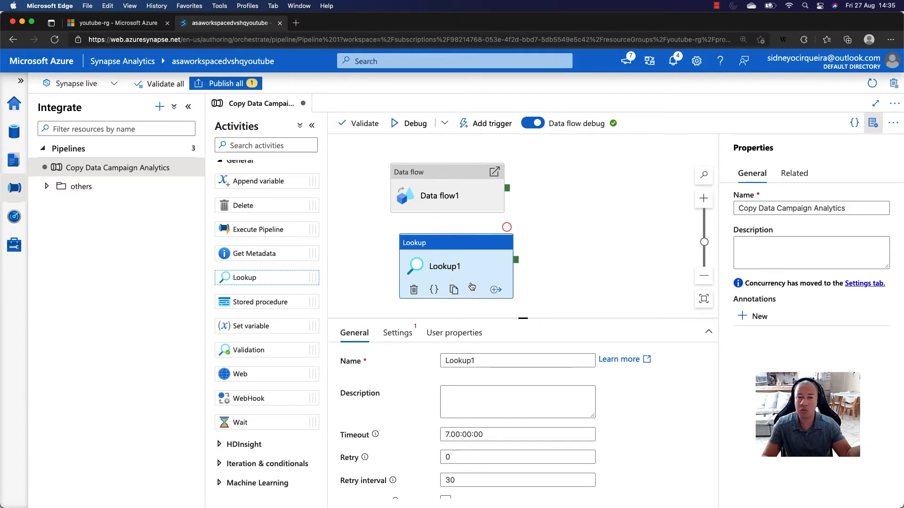
- Arrange the Lookup activity to the left of the Data flow activity and connect Lookup's success output to Data flow
{"action": "left_click_drag", "start_coordinate": [435, 188], "coordinate": [582, 201]}
{"action": "left_click_drag", "start_coordinate": [490, 252], "coordinate": [537, 205]}
{"action": "left_click_drag", "start_coordinate": [468, 203], "coordinate": [546, 215]}
{"action": "scroll", "coordinate": [547, 214], "scroll_direction": "left", "scroll_amount": 2}
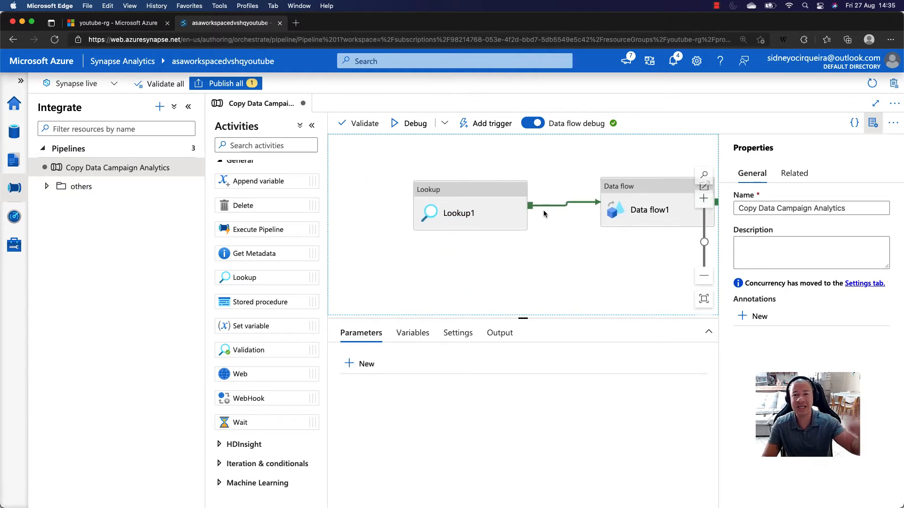
{"action": "left_click_drag", "start_coordinate": [623, 272], "coordinate": [546, 261]}
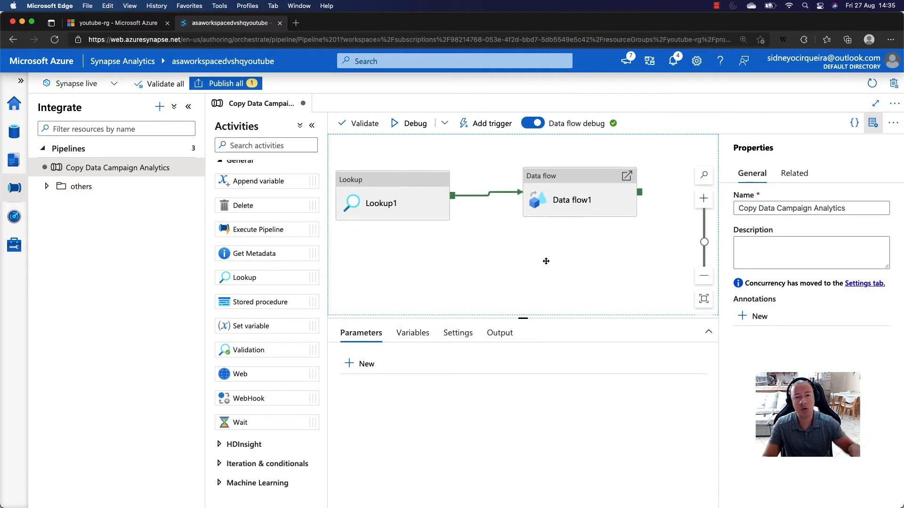
- Add a Failure output to the Lookup activity
{"action": "left_click", "coordinate": [423, 208]}
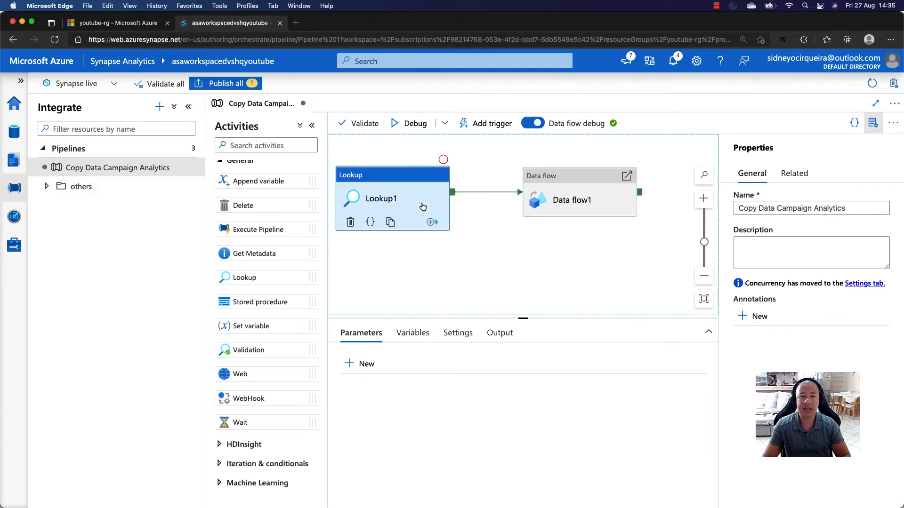
{"action": "left_click", "coordinate": [431, 223]}
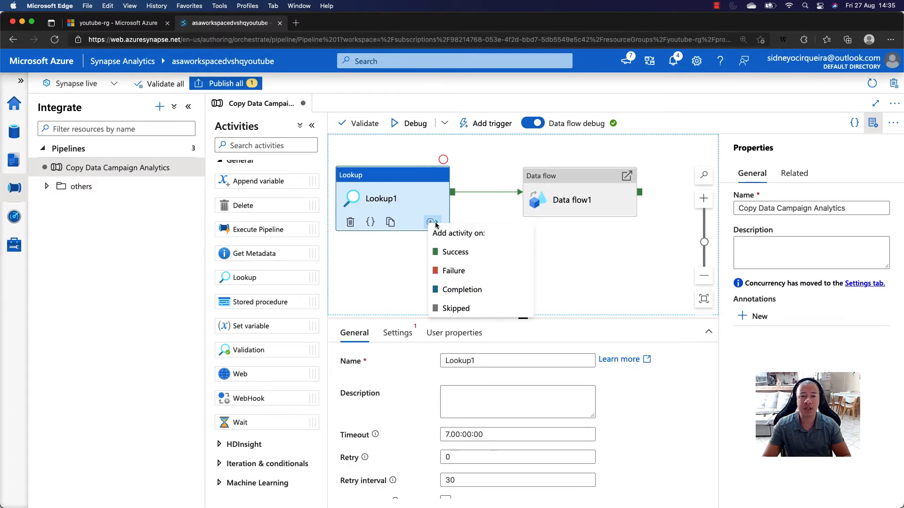
{"action": "left_click", "coordinate": [453, 271]}
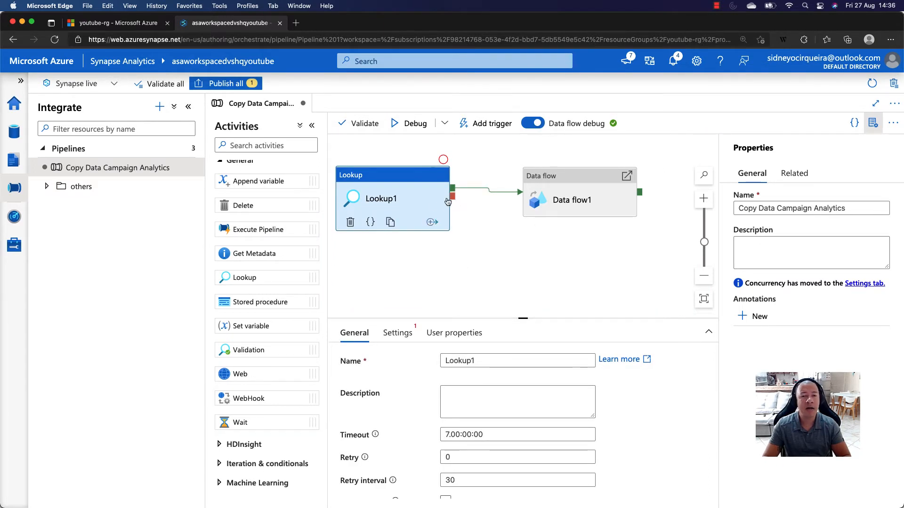
- Connect Lookup's failure output to the Data flow activity, and delete the Lookup activity from the canvas
{"action": "left_click_drag", "start_coordinate": [435, 199], "coordinate": [535, 220]}
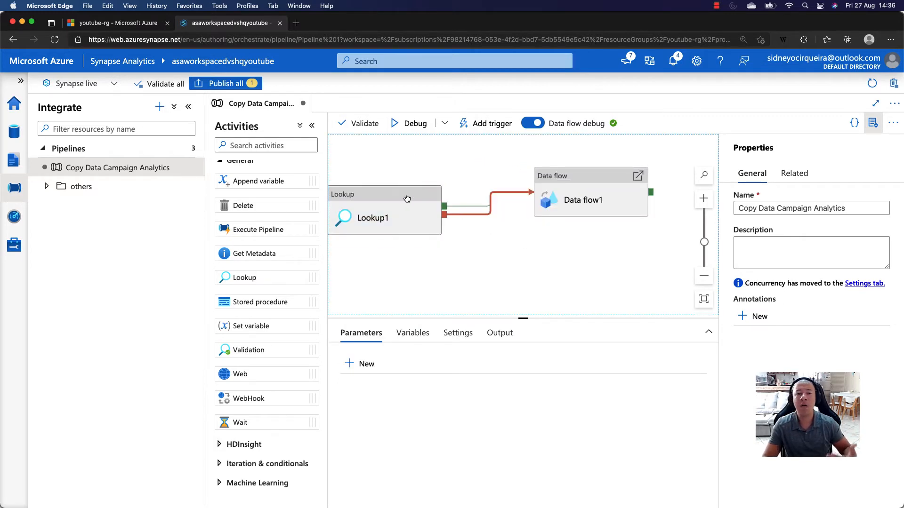
{"action": "left_click_drag", "start_coordinate": [408, 202], "coordinate": [406, 198]}
{"action": "key", "text": "Delete"}
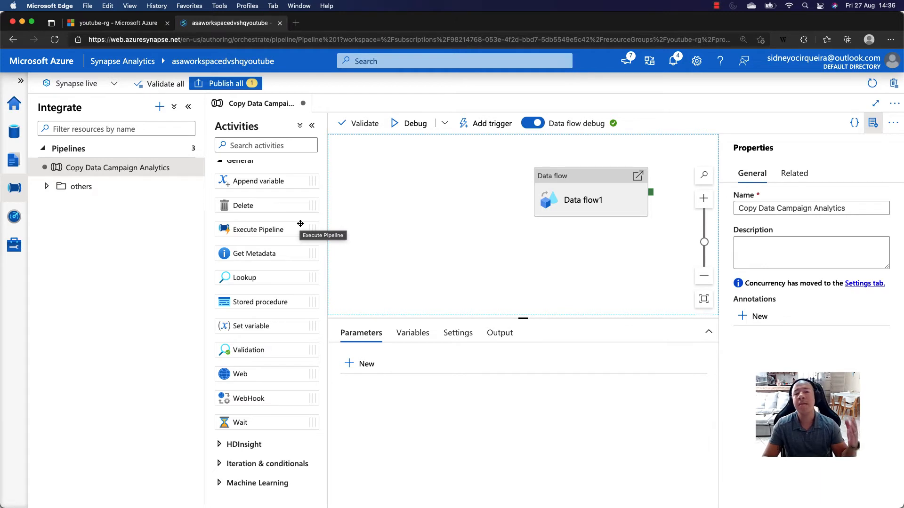
- Add Web, WebHook and Wait activities from the General group to the canvas around Data flow
{"action": "left_click_drag", "start_coordinate": [239, 383], "coordinate": [417, 233]}
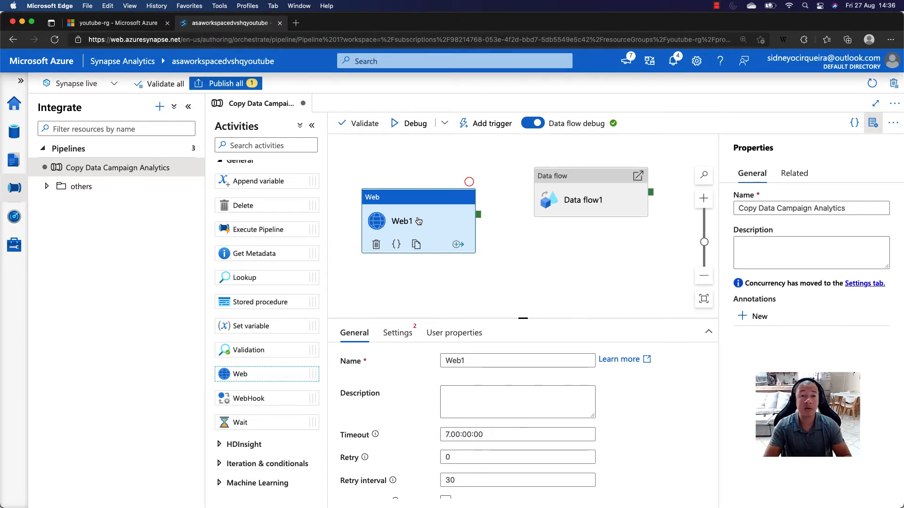
{"action": "left_click_drag", "start_coordinate": [405, 198], "coordinate": [403, 176]}
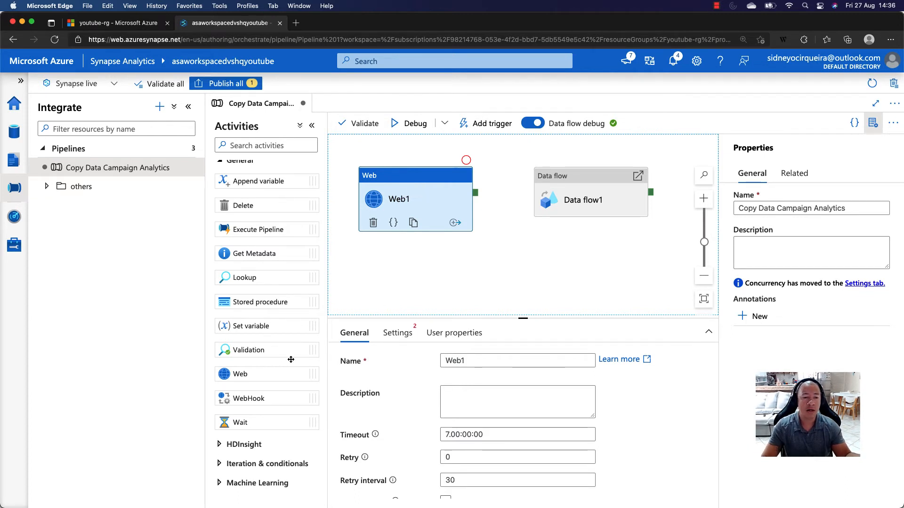
{"action": "left_click_drag", "start_coordinate": [247, 398], "coordinate": [438, 265]}
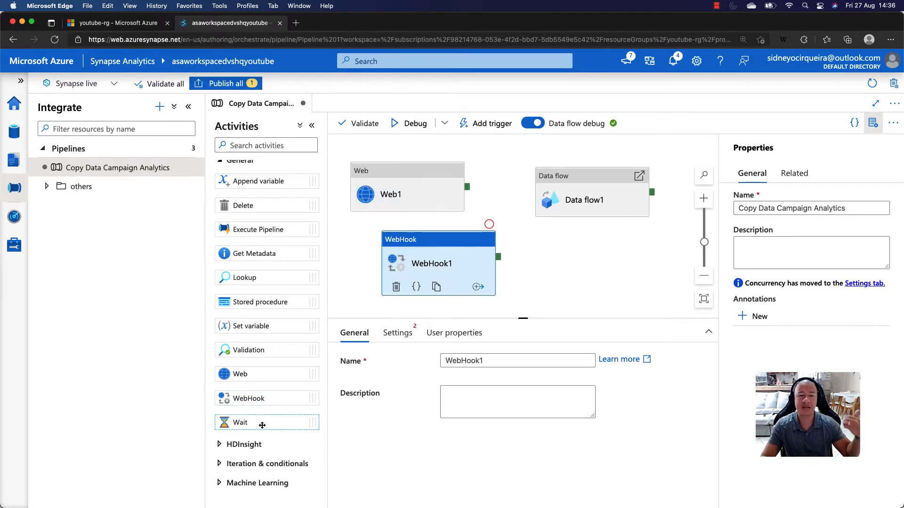
{"action": "left_click_drag", "start_coordinate": [262, 425], "coordinate": [594, 272]}
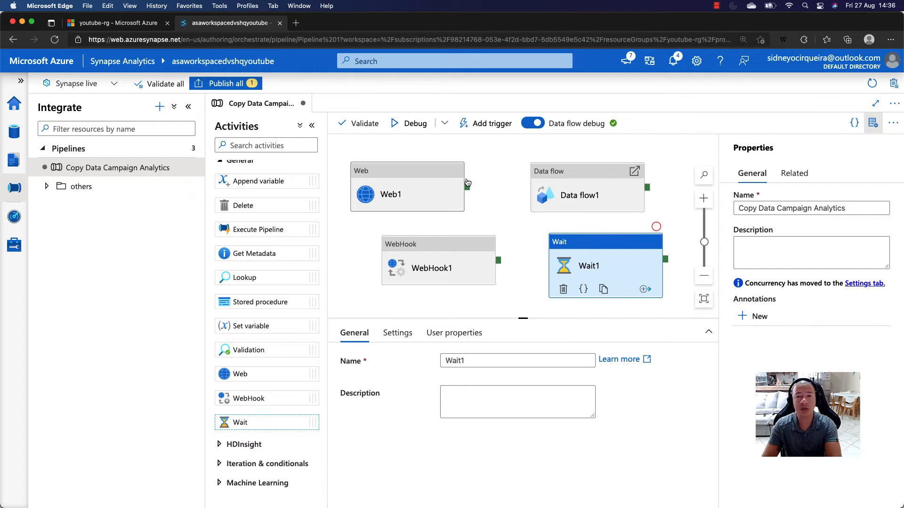
- Delete the Wait, Web and WebHook activities from the canvas, keeping only Data flow
{"action": "left_click", "coordinate": [583, 245]}
{"action": "key", "text": "Delete"}
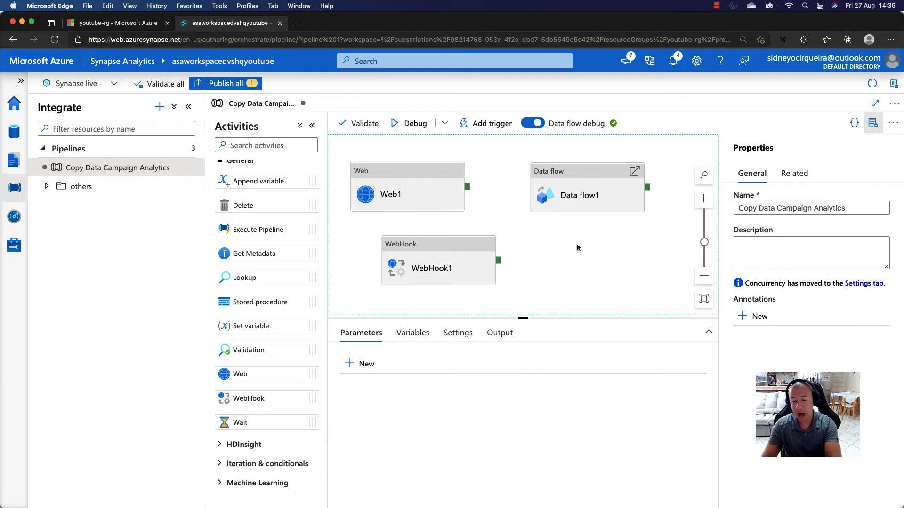
{"action": "left_click", "coordinate": [413, 169]}
{"action": "key", "text": "Delete"}
{"action": "left_click", "coordinate": [445, 241]}
{"action": "key", "text": "Delete"}
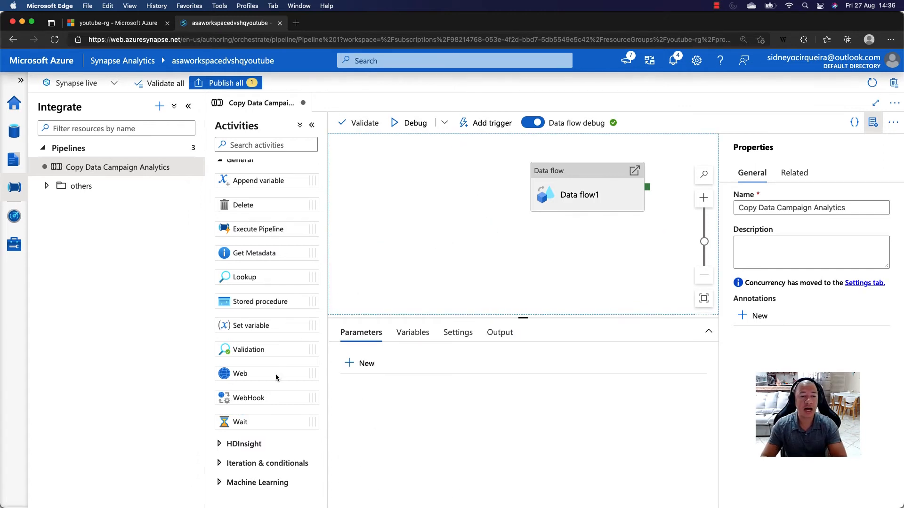
- Try out an HDInsight Spark activity to the left of Data flow and delete it from the canvas
{"action": "left_click", "coordinate": [249, 444]}
{"action": "scroll", "coordinate": [272, 414], "scroll_direction": "down", "scroll_amount": 3}
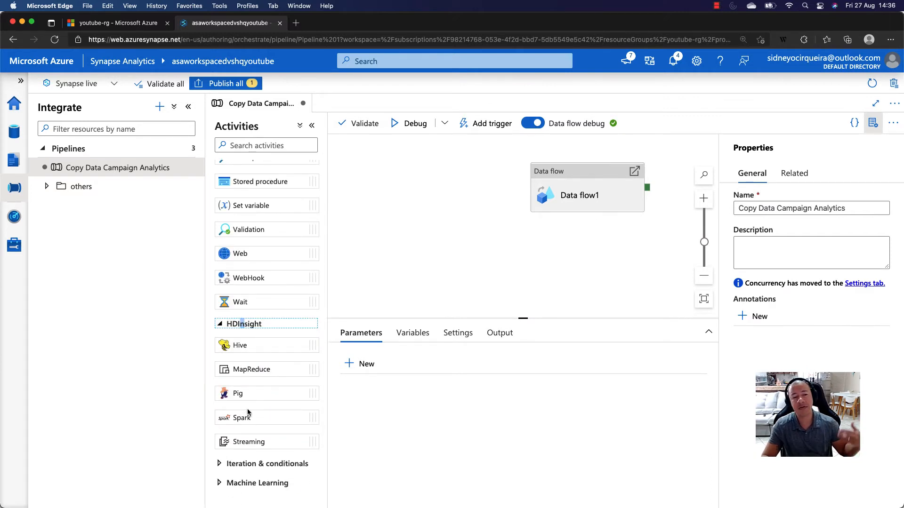
{"action": "left_click_drag", "start_coordinate": [253, 416], "coordinate": [438, 240]}
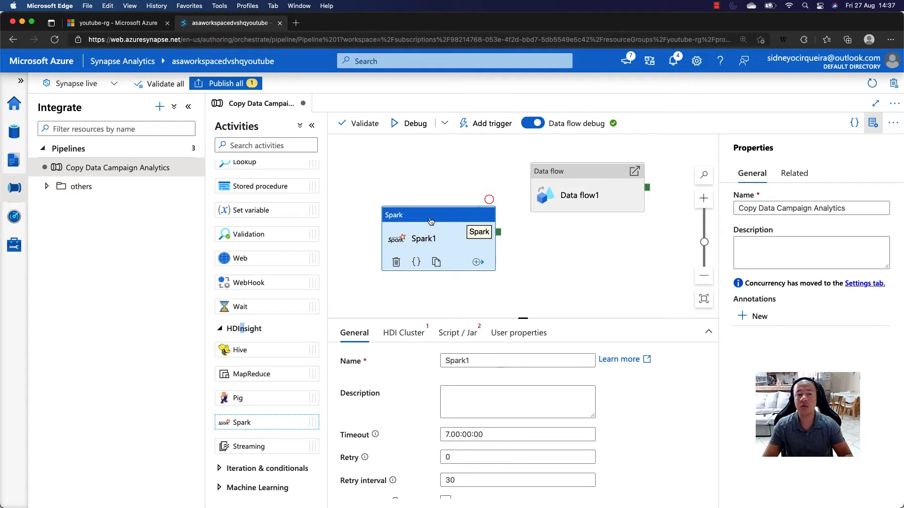
{"action": "left_click_drag", "start_coordinate": [429, 220], "coordinate": [413, 209]}
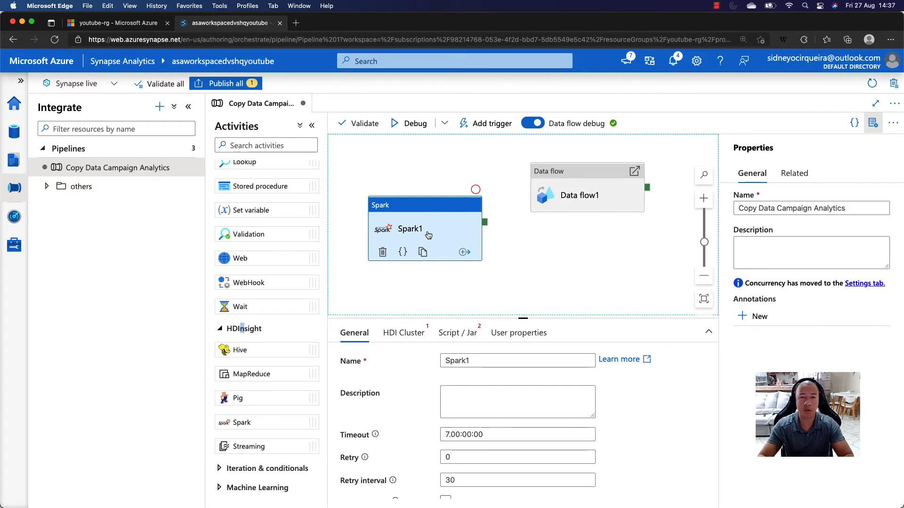
{"action": "left_click_drag", "start_coordinate": [597, 296], "coordinate": [588, 291]}
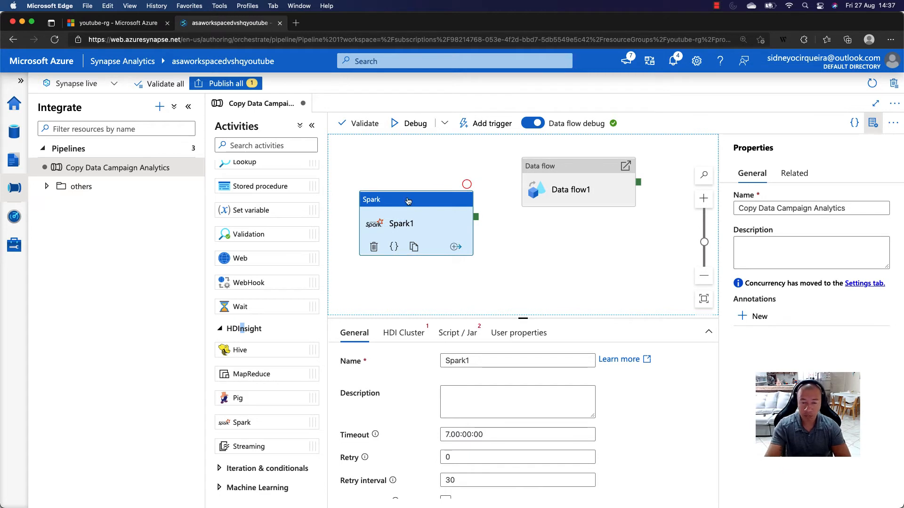
{"action": "key", "text": "Delete"}
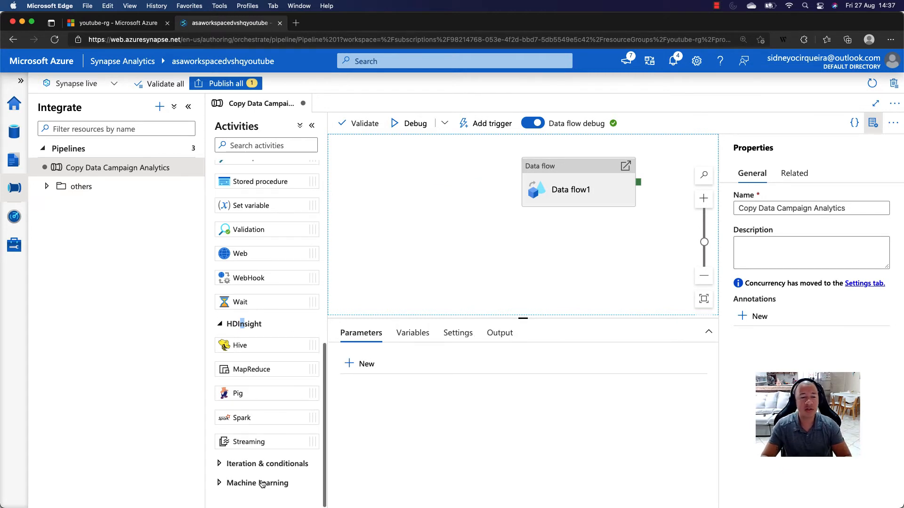
- Look into the activities in the Machine Learning and Iteration & conditionals groups
{"action": "left_click", "coordinate": [262, 487]}
{"action": "scroll", "coordinate": [263, 467], "scroll_direction": "down", "scroll_amount": 2}
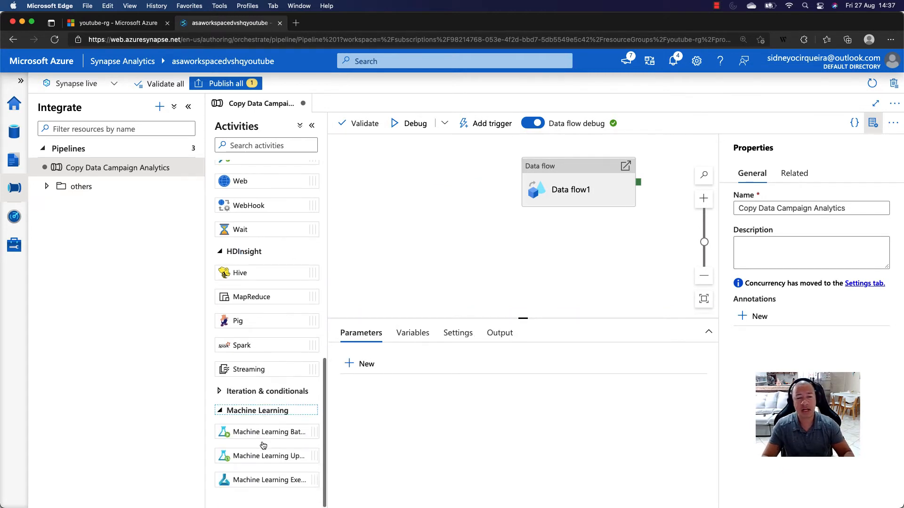
{"action": "left_click", "coordinate": [239, 394]}
{"action": "scroll", "coordinate": [253, 402], "scroll_direction": "down", "scroll_amount": 3}
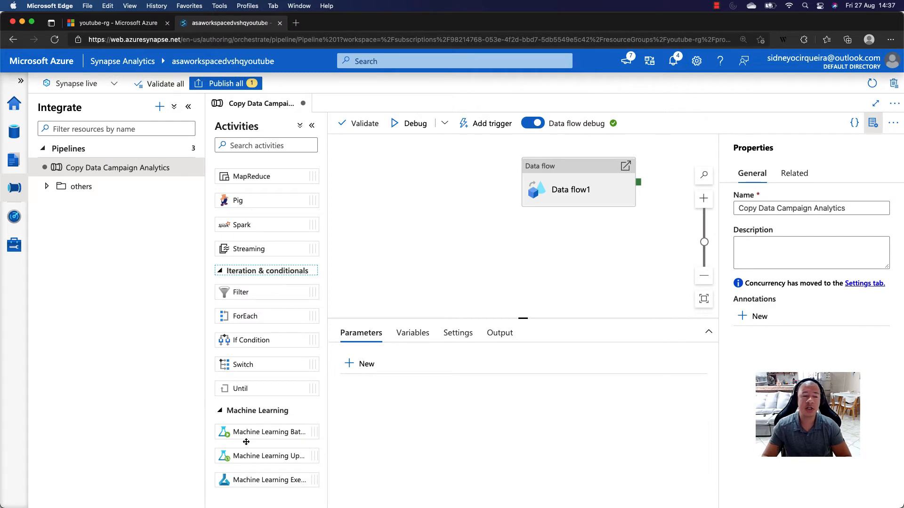
- Try out a Machine Learning Execute Pipeline activity beside Data flow and delete it from the canvas
{"action": "left_click", "coordinate": [256, 480]}
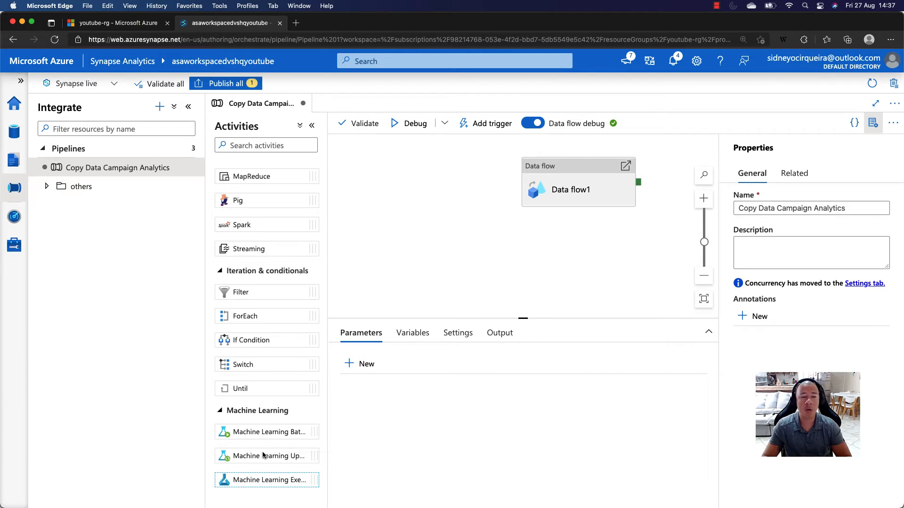
{"action": "left_click_drag", "start_coordinate": [265, 481], "coordinate": [420, 238]}
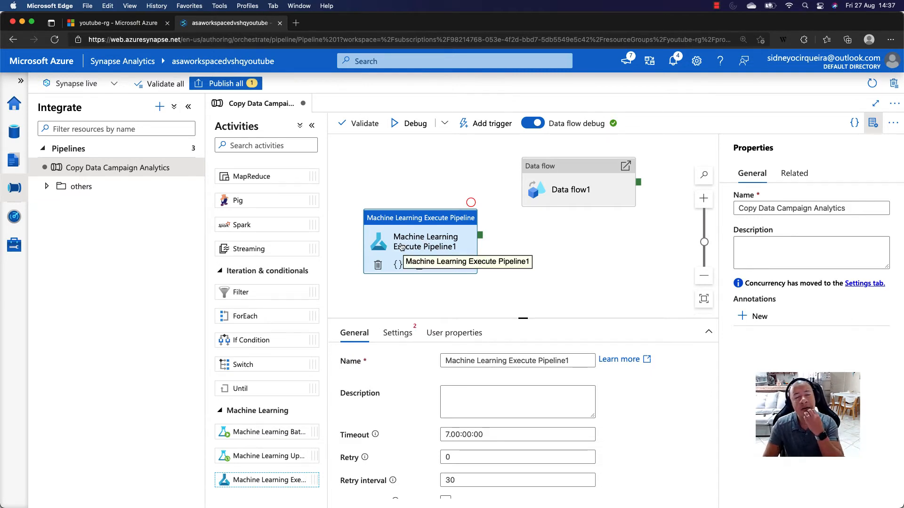
{"action": "left_click_drag", "start_coordinate": [418, 219], "coordinate": [423, 182]}
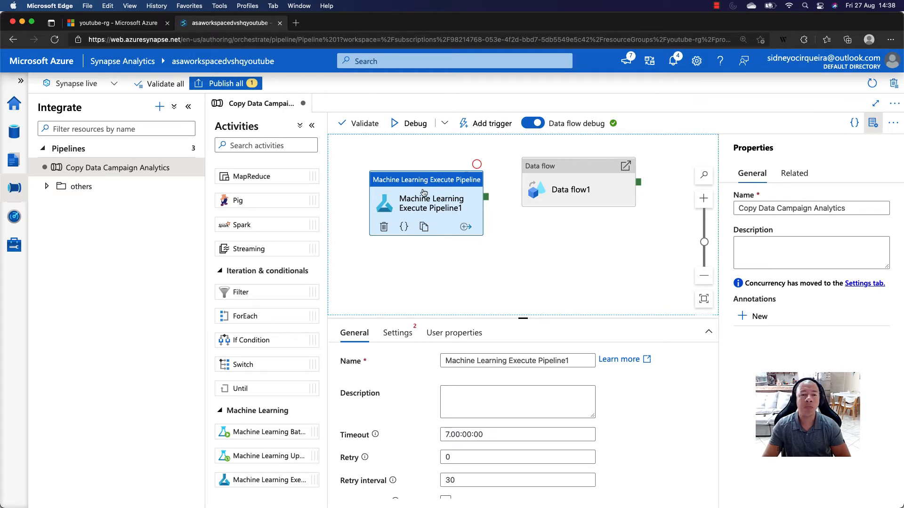
{"action": "key", "text": "Delete"}
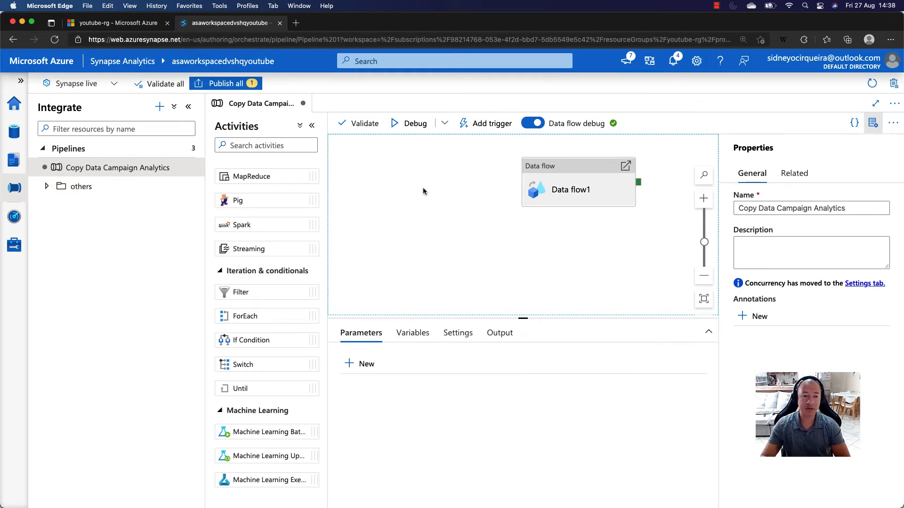
- Collapse the Move & transform and Databricks activity groups and expand Data Lake Analytics and Synapse
{"action": "scroll", "coordinate": [292, 212], "scroll_direction": "up", "scroll_amount": 5}
{"action": "scroll", "coordinate": [285, 205], "scroll_direction": "up", "scroll_amount": 10}
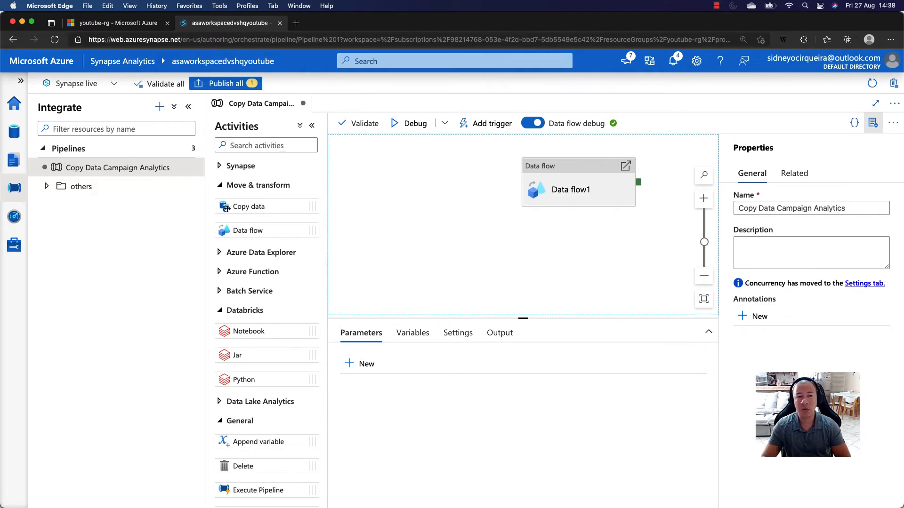
{"action": "left_click", "coordinate": [220, 186]}
{"action": "left_click", "coordinate": [221, 259]}
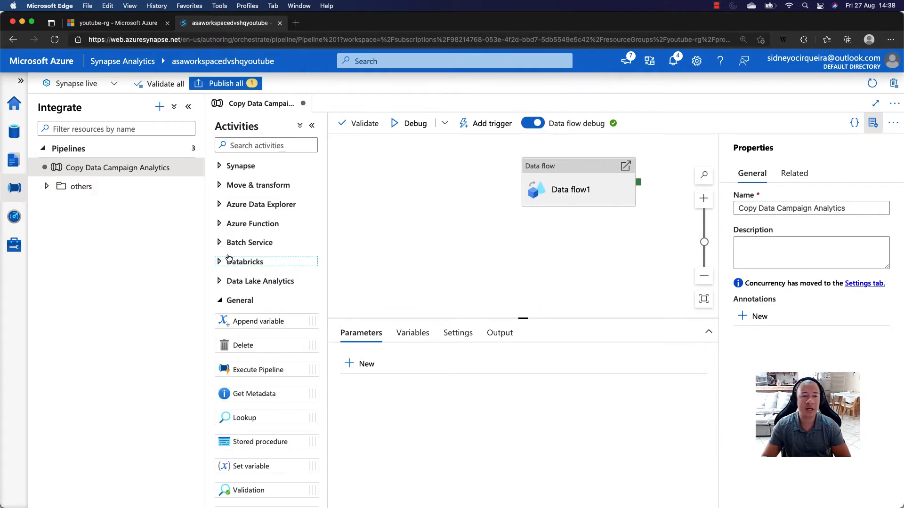
{"action": "left_click", "coordinate": [219, 282]}
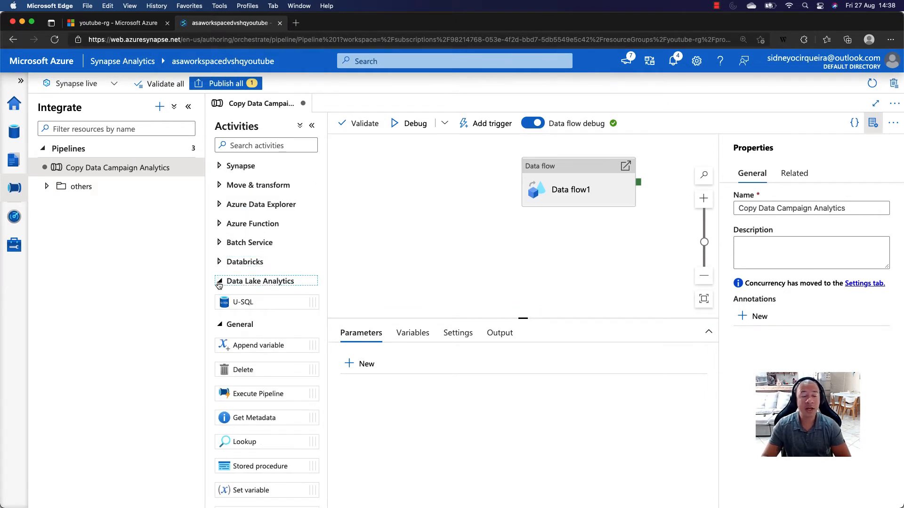
{"action": "left_click", "coordinate": [220, 166]}
- Move the Data flow activity further left on the canvas and hide the pipeline's properties
{"action": "left_click_drag", "start_coordinate": [573, 177], "coordinate": [467, 174]}
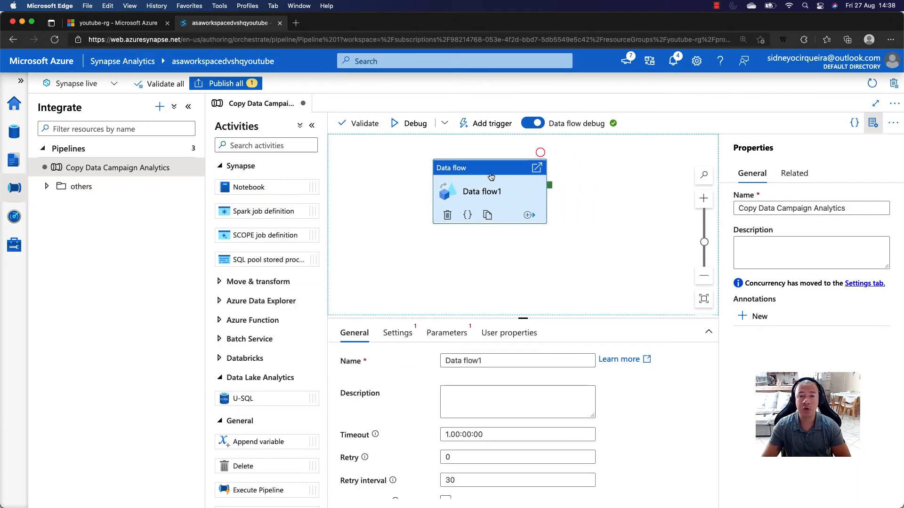
{"action": "left_click", "coordinate": [875, 126]}
{"action": "left_click_drag", "start_coordinate": [504, 171], "coordinate": [478, 164]}
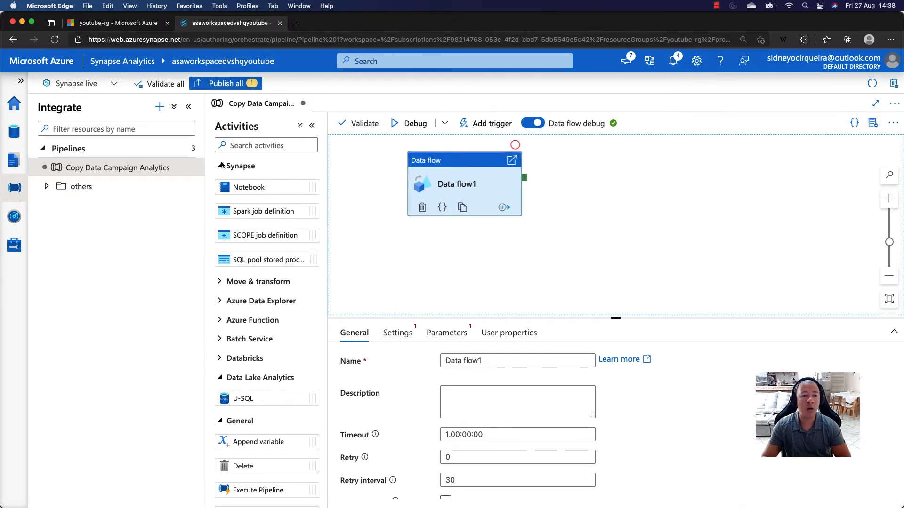
- Switch the expanded activity group from Synapse to Move & transform and shift the Data flow activity slightly right
{"action": "left_click", "coordinate": [221, 165]}
{"action": "left_click", "coordinate": [230, 187]}
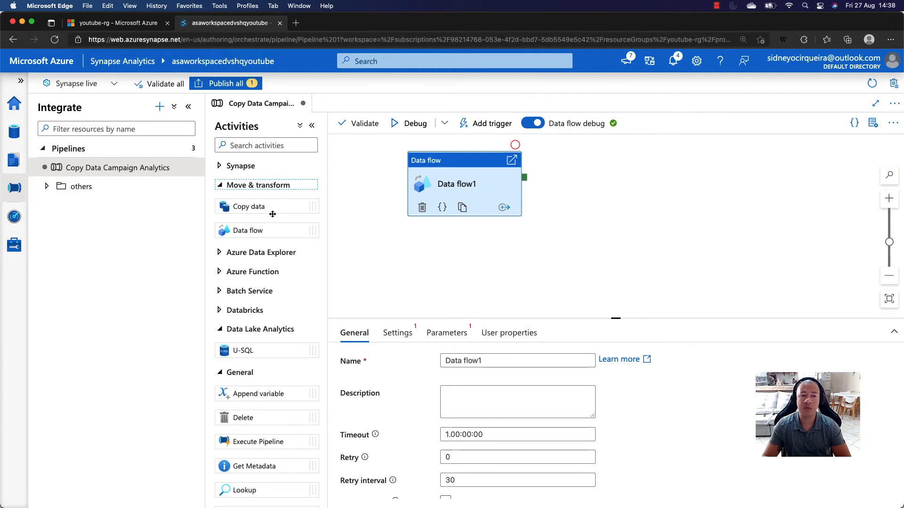
{"action": "left_click_drag", "start_coordinate": [466, 167], "coordinate": [484, 173]}
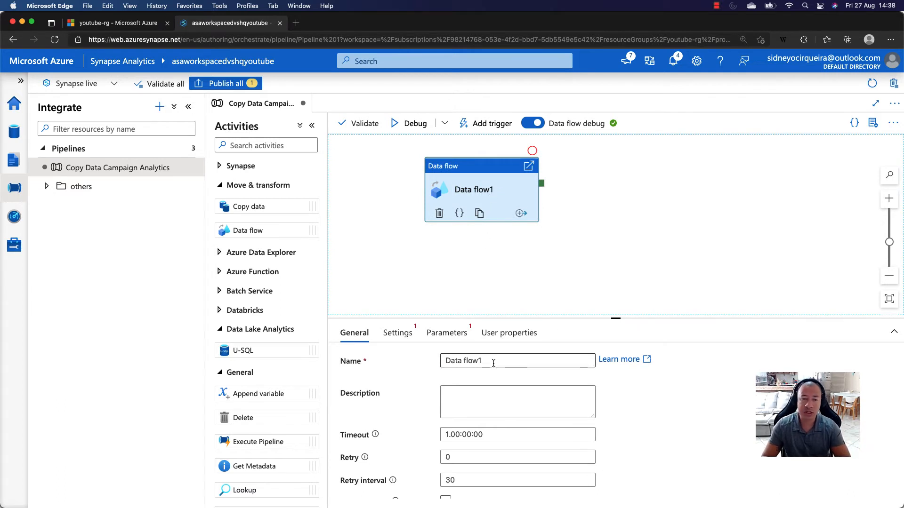
- Rename the Data flow activity as ETL Campaign Analytics
{"action": "left_click", "coordinate": [508, 363]}
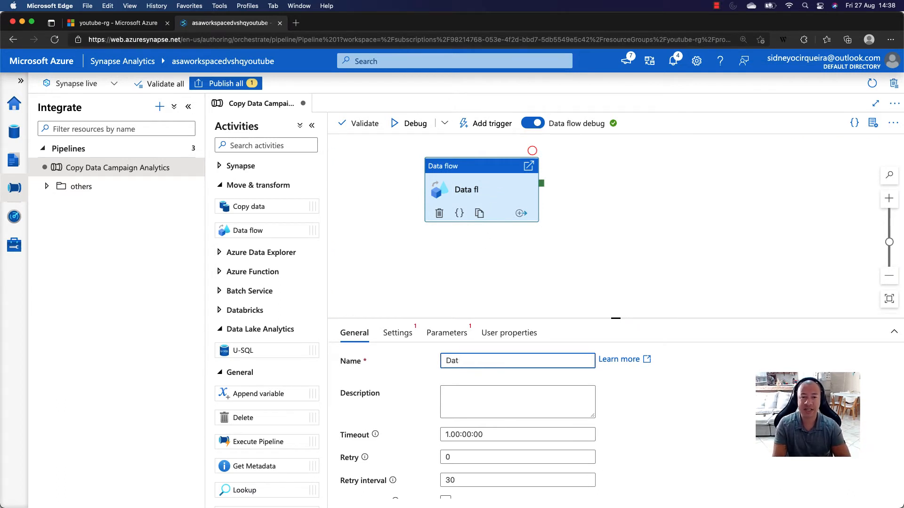
{"action": "key", "text": "BackSpace"}
{"action": "key", "text": "BackSpace"}
{"action": "key", "text": "BackSpace"}
{"action": "type", "text": "ETS"}
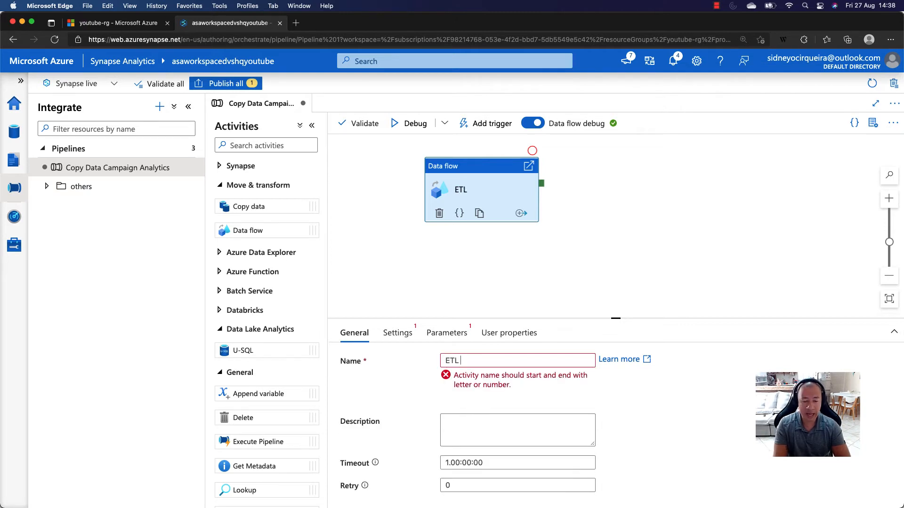
{"action": "type", "text": "Campaign"}
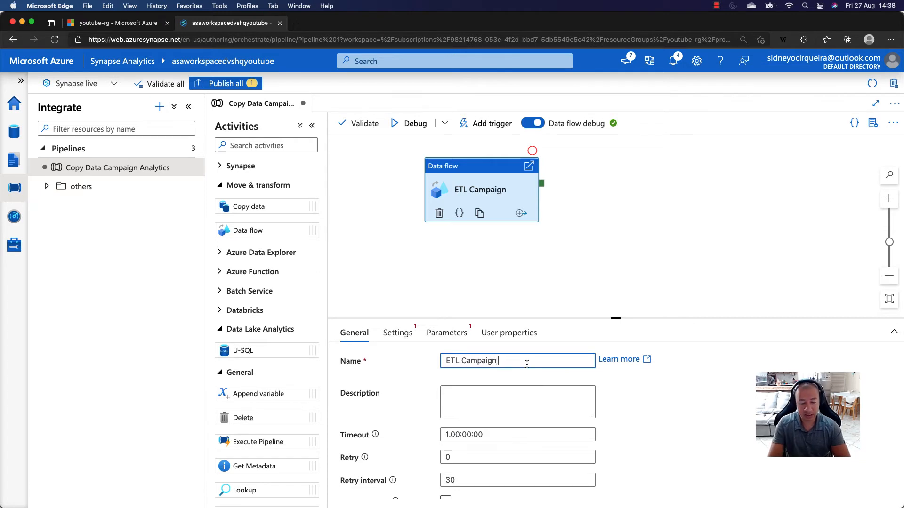
{"action": "type", "text": "Analy"}
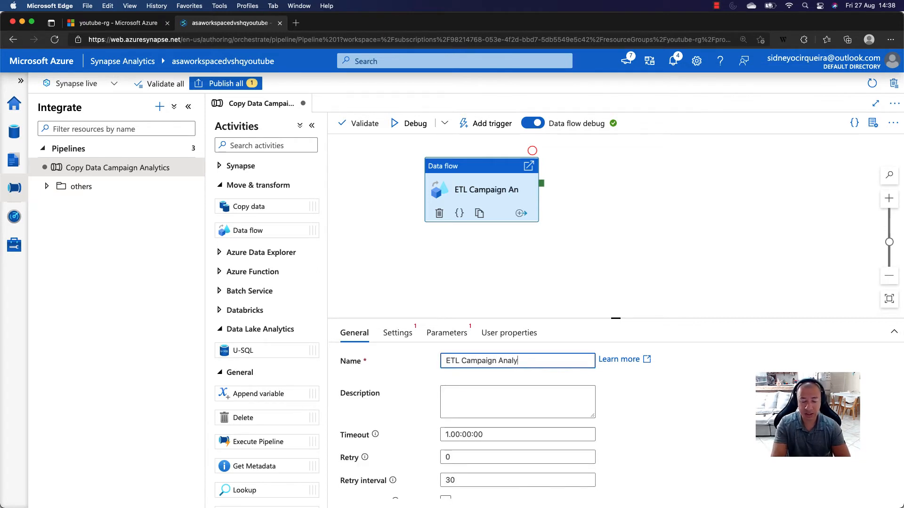
{"action": "type", "text": "tics"}
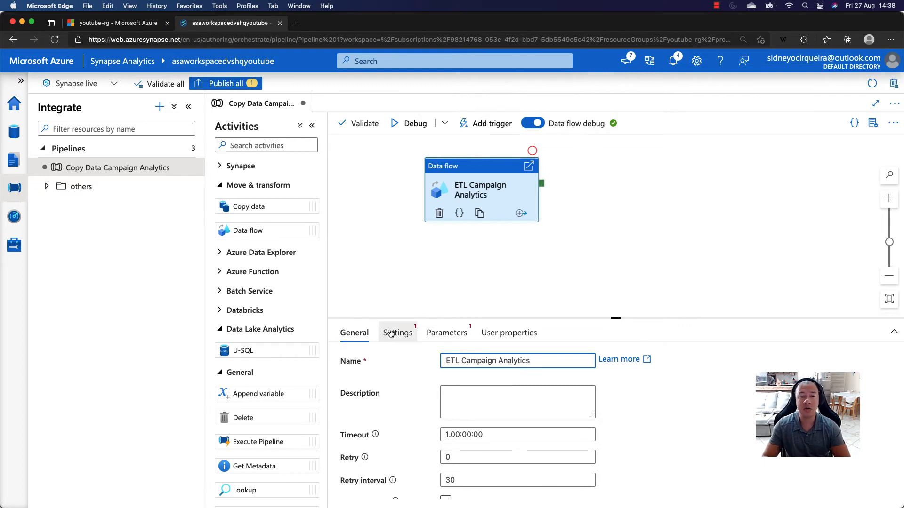
- Enlarge the activity's configuration area and assign the existing Campaign Analytics data flow in its settings
{"action": "left_click_drag", "start_coordinate": [615, 318], "coordinate": [616, 255]}
{"action": "left_click", "coordinate": [396, 270]}
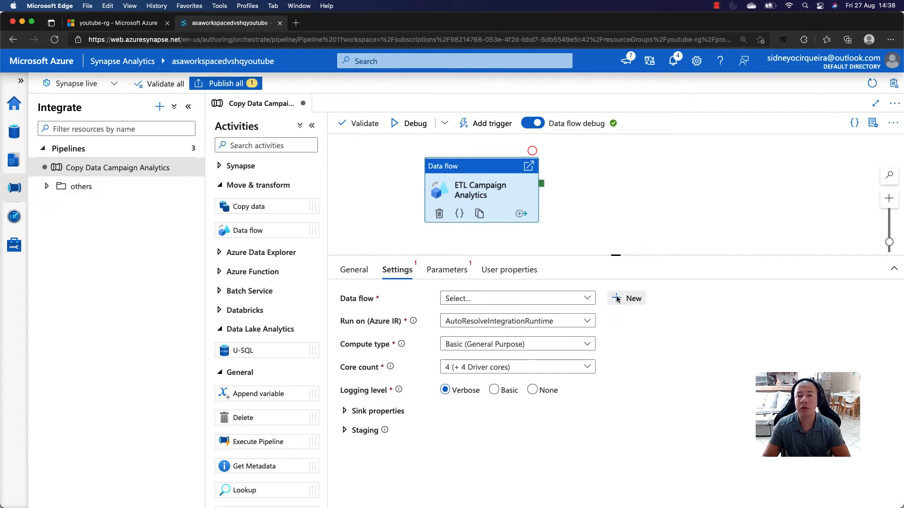
{"action": "left_click", "coordinate": [586, 299]}
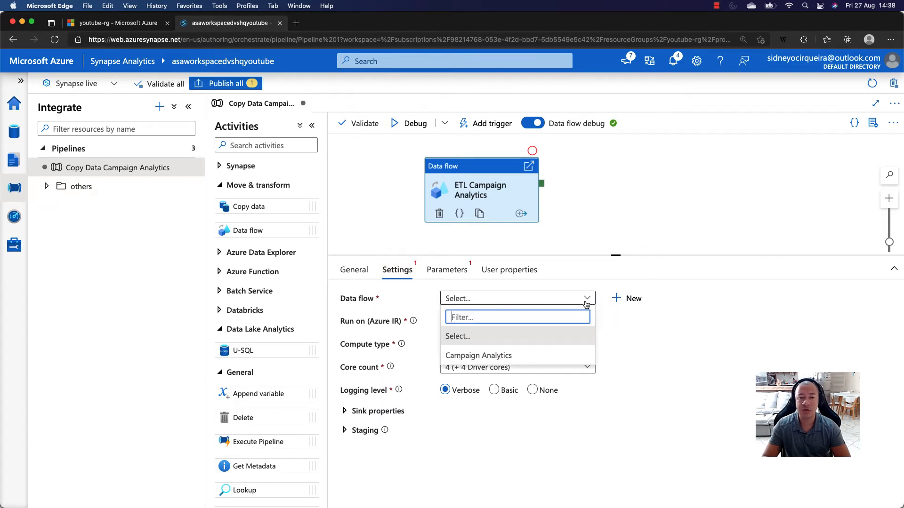
{"action": "left_click", "coordinate": [471, 356]}
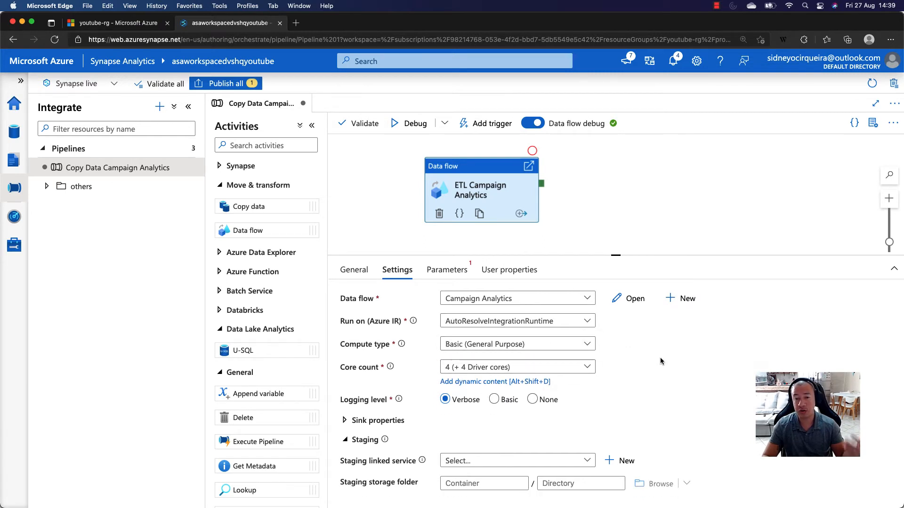
{"action": "left_click", "coordinate": [486, 176]}
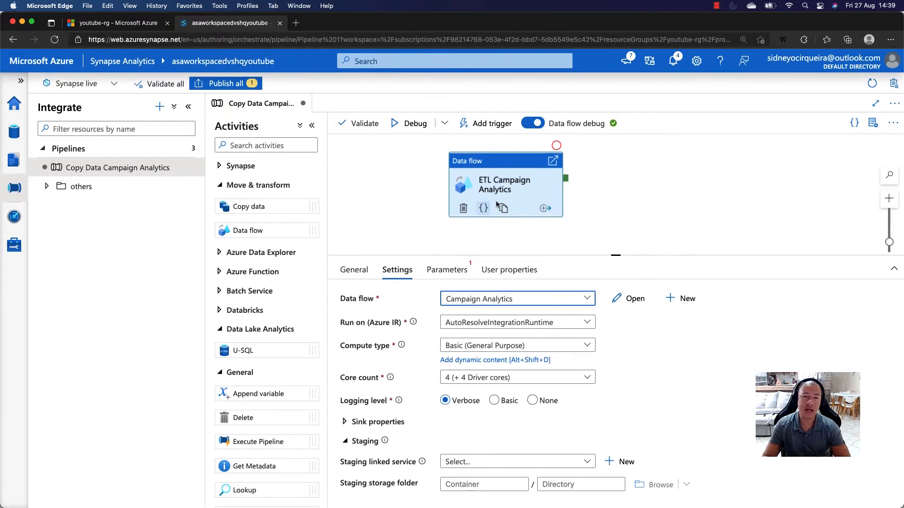
- Set the ETL Campaign Analytics activity's staging linked service to asaworkspacedvshqyoutube-WorkspaceDefaultStorage
{"action": "scroll", "coordinate": [575, 423], "scroll_direction": "down", "scroll_amount": 1}
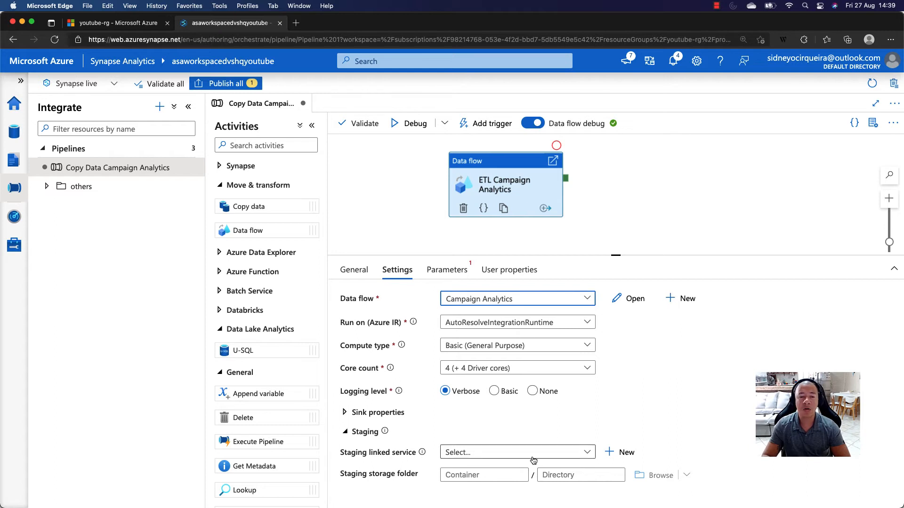
{"action": "left_click", "coordinate": [588, 454]}
{"action": "scroll", "coordinate": [682, 442], "scroll_direction": "down", "scroll_amount": 1}
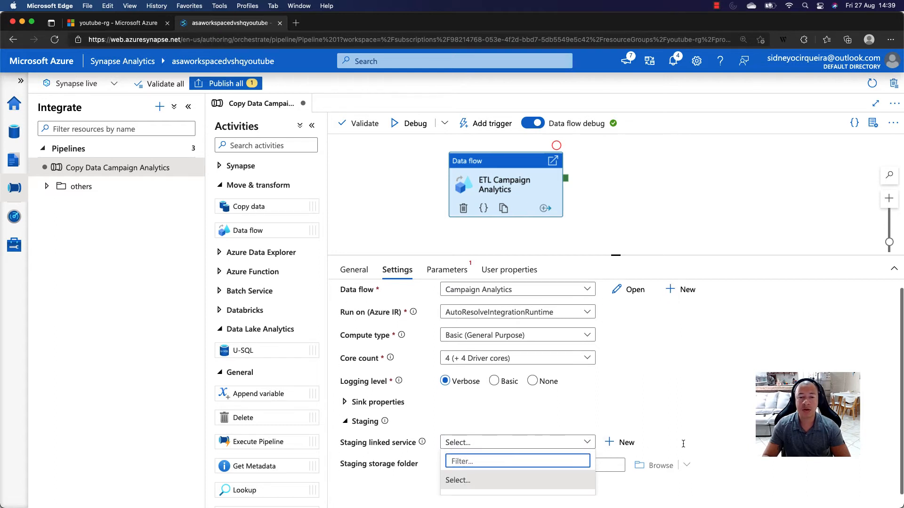
{"action": "scroll", "coordinate": [543, 474], "scroll_direction": "down", "scroll_amount": 2}
{"action": "scroll", "coordinate": [536, 475], "scroll_direction": "up", "scroll_amount": 2}
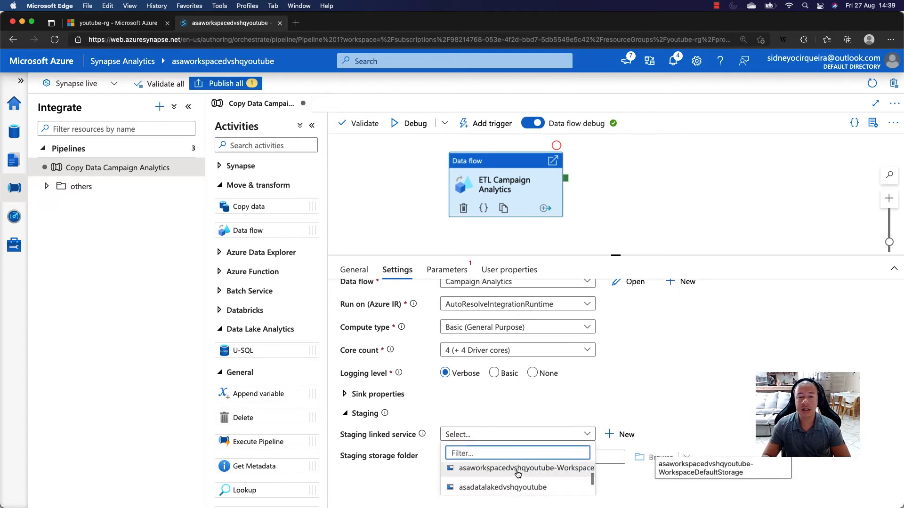
{"action": "left_click", "coordinate": [519, 468]}
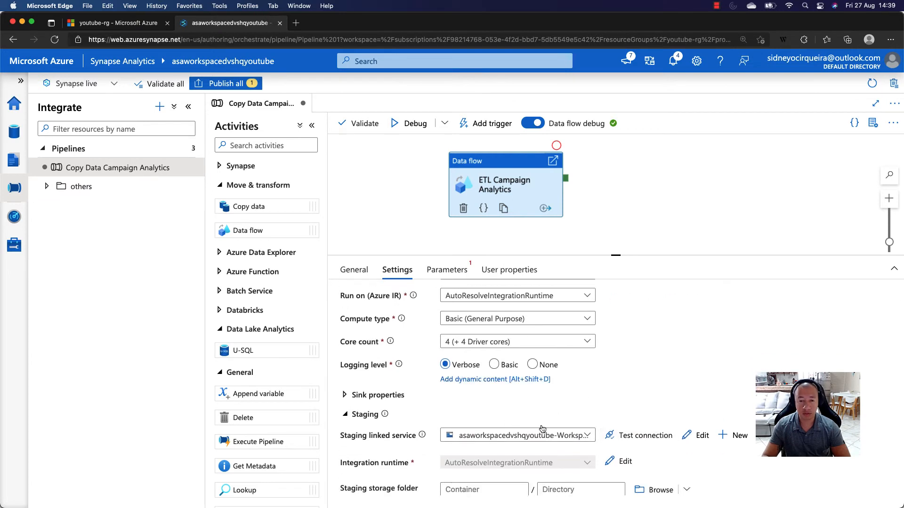
- Set the container of the activity's staging storage folder to staging
{"action": "scroll", "coordinate": [478, 421], "scroll_direction": "down", "scroll_amount": 2}
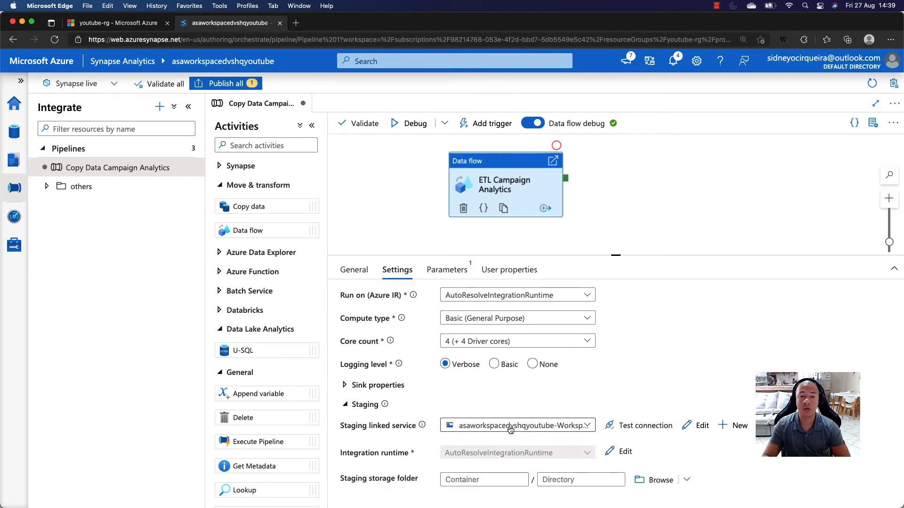
{"action": "left_click", "coordinate": [475, 478]}
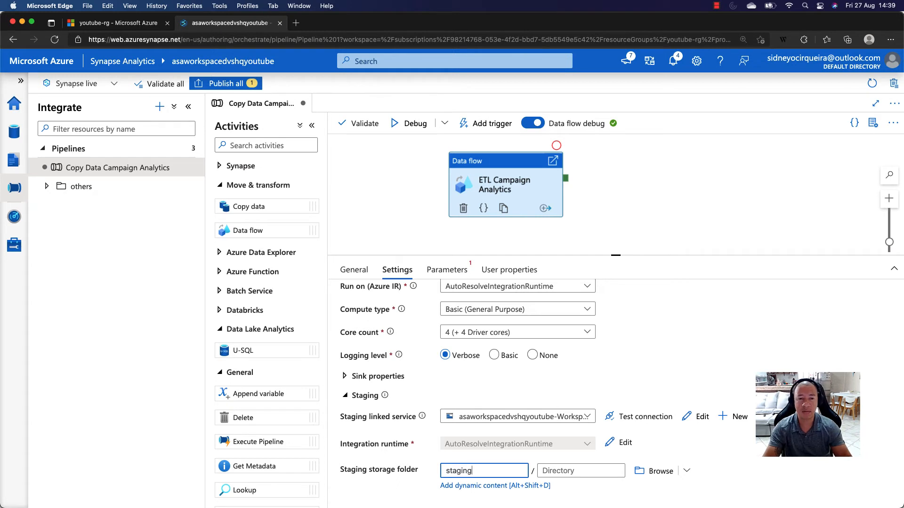
{"action": "scroll", "coordinate": [464, 399], "scroll_direction": "up", "scroll_amount": 3}
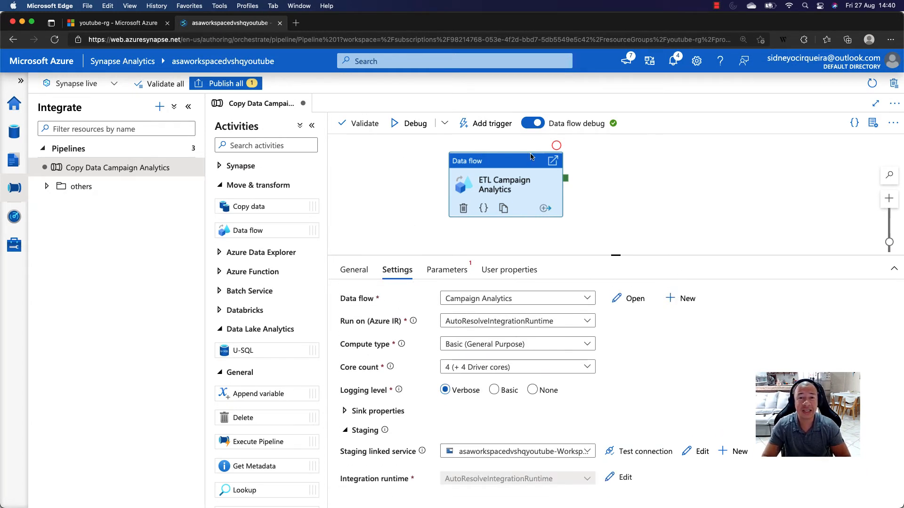
{"action": "scroll", "coordinate": [487, 352], "scroll_direction": "down", "scroll_amount": 3}
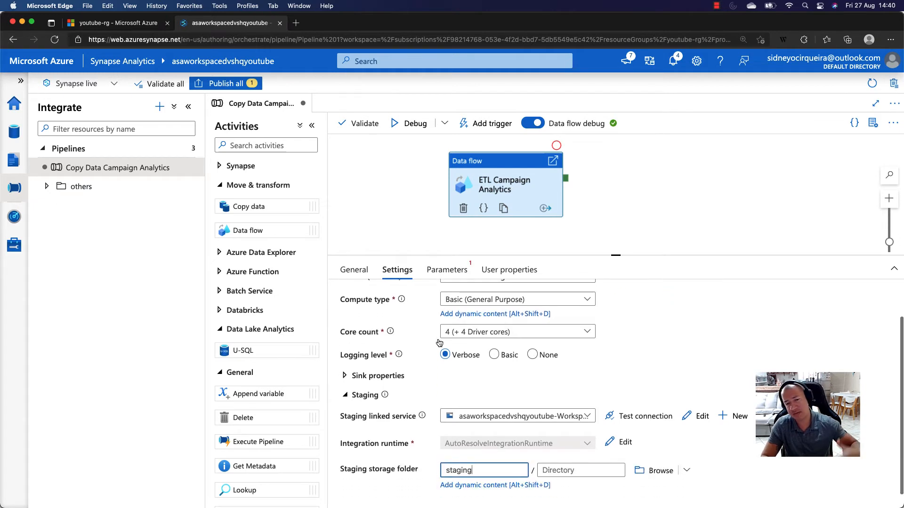
{"action": "scroll", "coordinate": [439, 342], "scroll_direction": "up", "scroll_amount": 5}
- Check the activity's data flow parameters and reselect Campaign Analytics as its data flow in the settings
{"action": "left_click", "coordinate": [453, 272]}
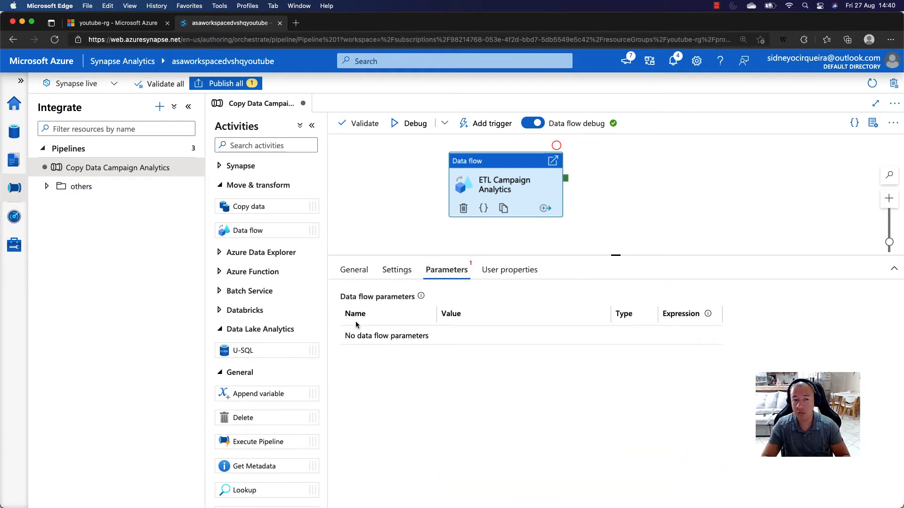
{"action": "left_click_drag", "start_coordinate": [342, 299], "coordinate": [375, 300]}
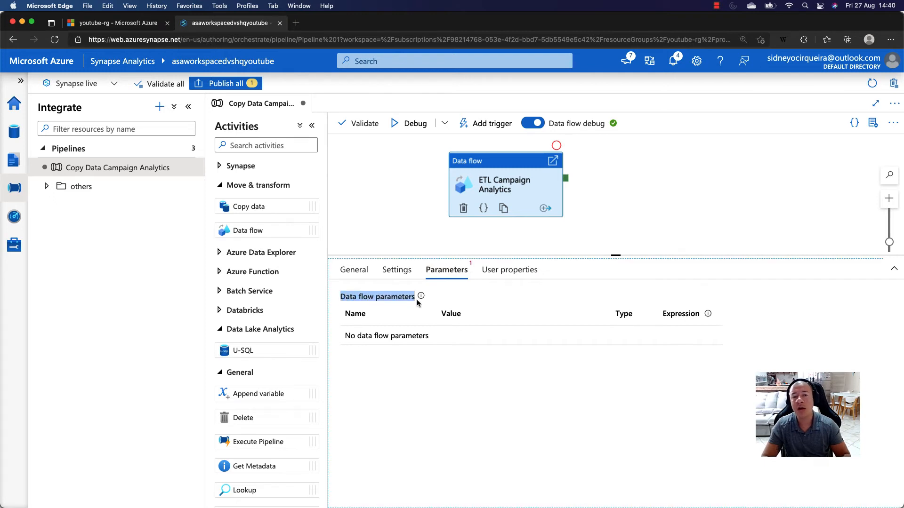
{"action": "left_click", "coordinate": [403, 278]}
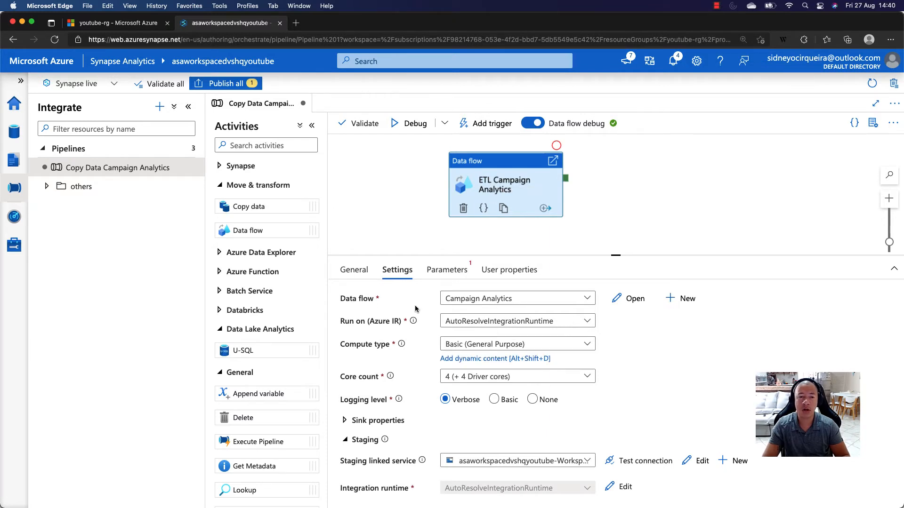
{"action": "left_click", "coordinate": [559, 304]}
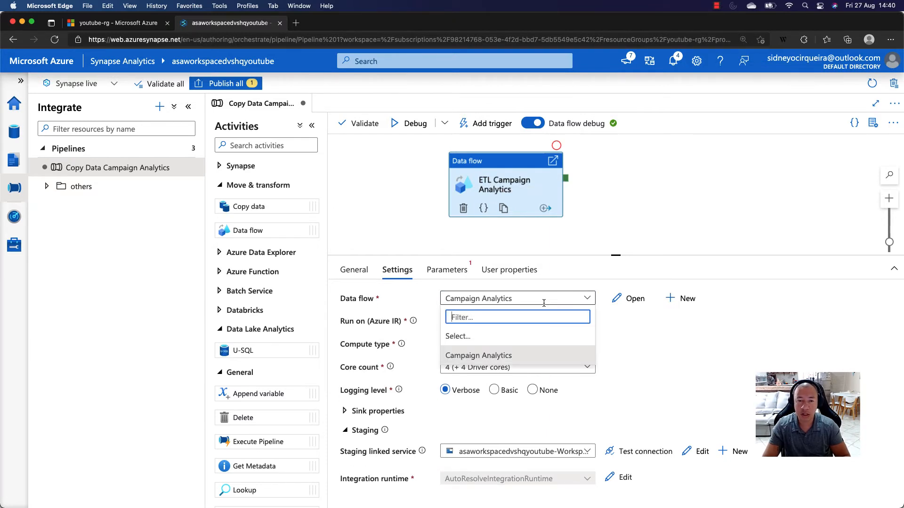
{"action": "left_click", "coordinate": [473, 360]}
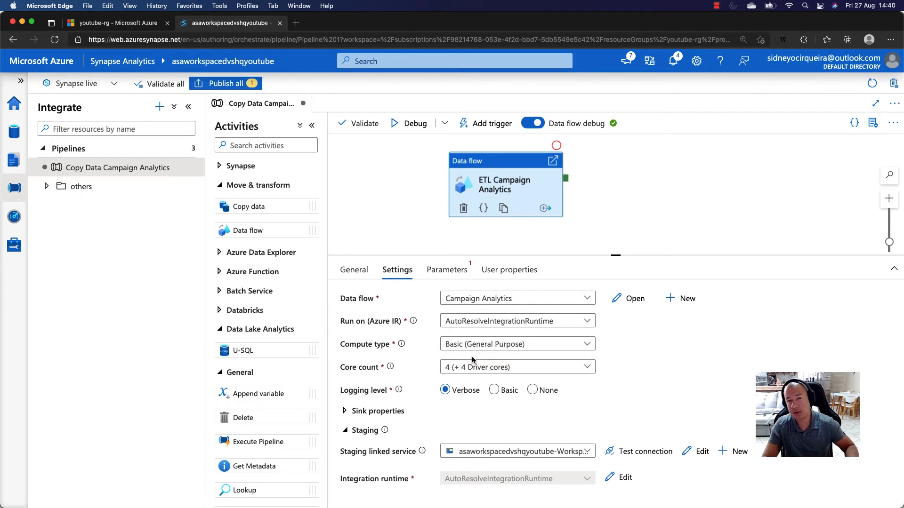
- Open the Campaign Analytics data flow from the activity and examine the CampaignAnalytics source's settings in an enlarged configuration area
{"action": "double_click", "coordinate": [487, 181]}
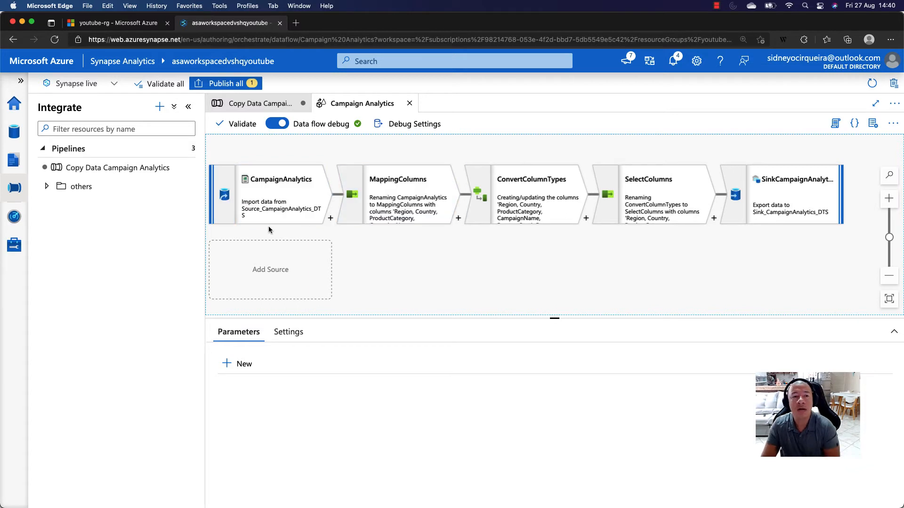
{"action": "left_click", "coordinate": [271, 187]}
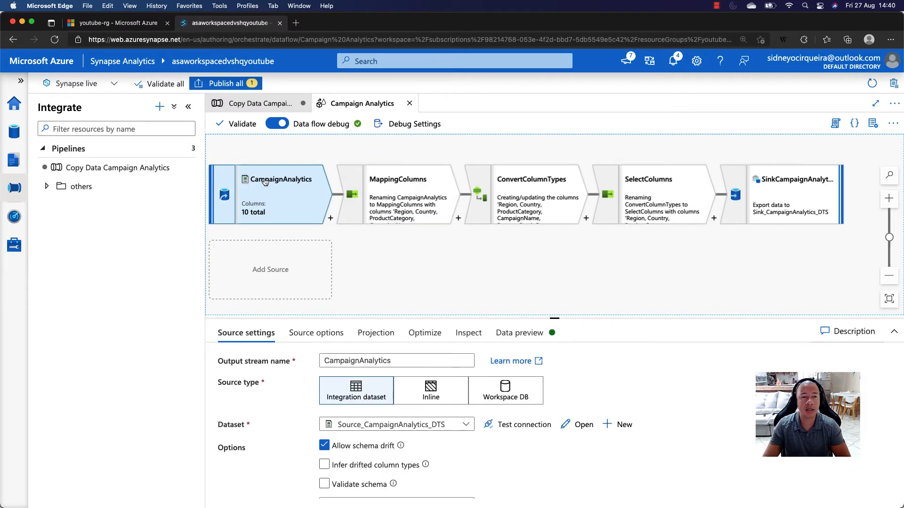
{"action": "left_click_drag", "start_coordinate": [553, 318], "coordinate": [555, 263]}
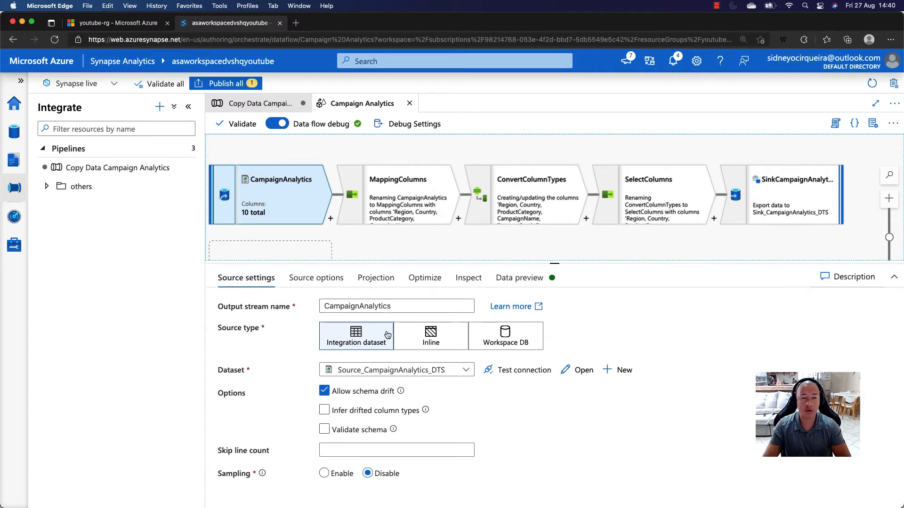
{"action": "left_click", "coordinate": [217, 373]}
{"action": "left_click_drag", "start_coordinate": [218, 373], "coordinate": [245, 375]}
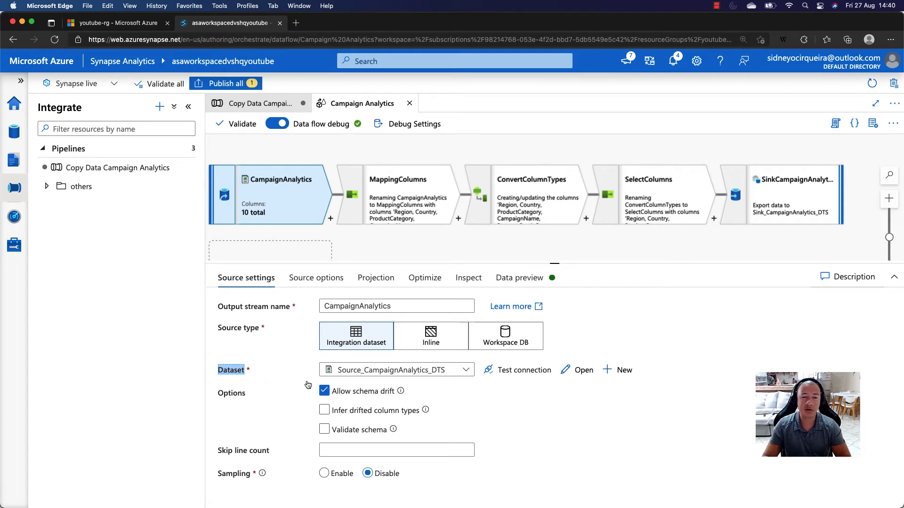
- Open the source's Source_CampaignAnalytics_DTS dataset and review its connection, file path and delimiter settings
{"action": "left_click", "coordinate": [572, 370]}
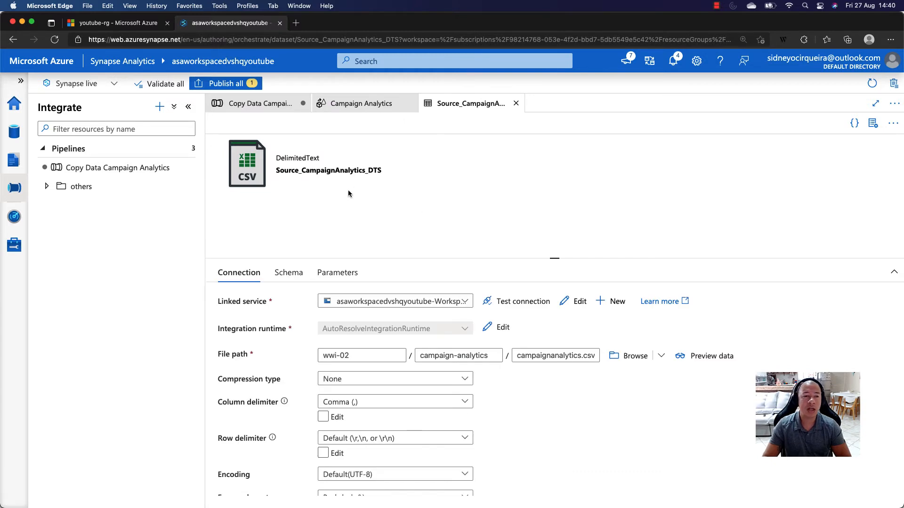
{"action": "mouse_move", "coordinate": [382, 174]}
{"action": "left_mouse_down"}
{"action": "mouse_move", "coordinate": [284, 172]}
{"action": "mouse_move", "coordinate": [383, 174]}
{"action": "left_mouse_up"}
{"action": "scroll", "coordinate": [490, 289], "scroll_direction": "down", "scroll_amount": 3}
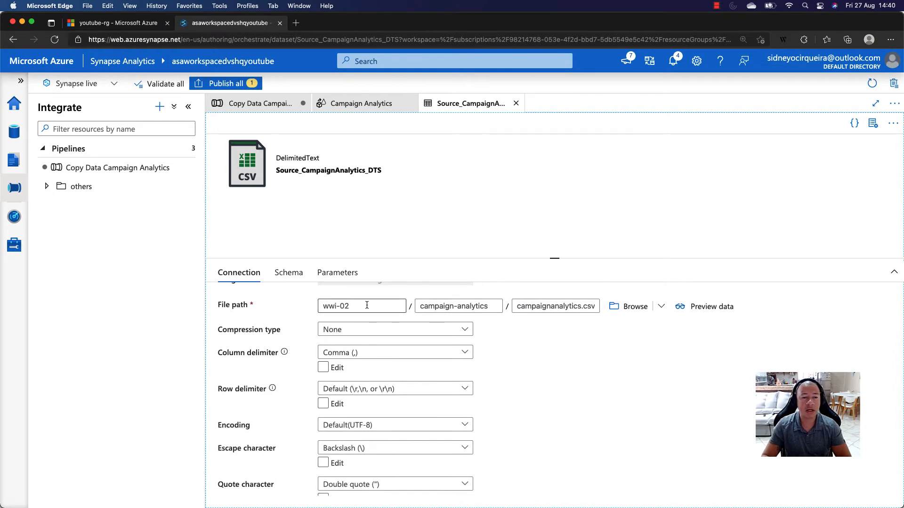
{"action": "scroll", "coordinate": [526, 355], "scroll_direction": "up", "scroll_amount": 3}
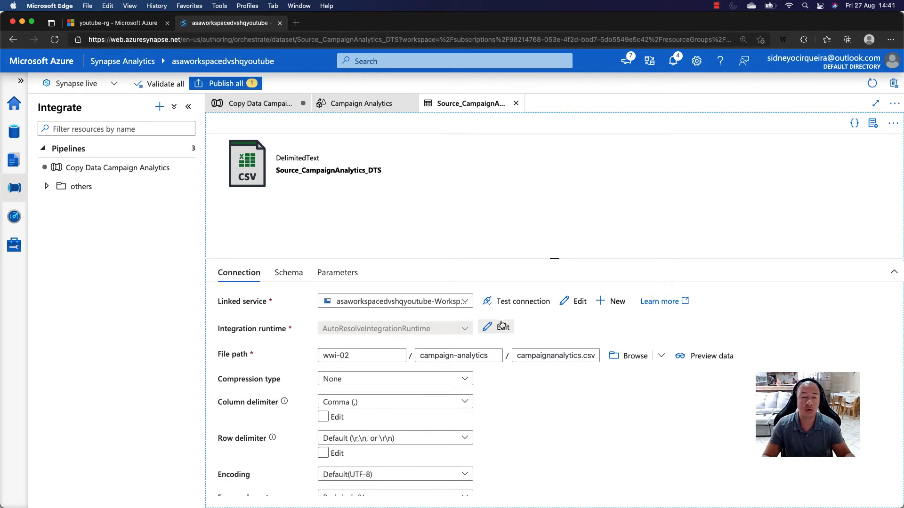
- Preview the rows of campaignanalytics.csv through the source dataset and close the preview
{"action": "left_click", "coordinate": [690, 363]}
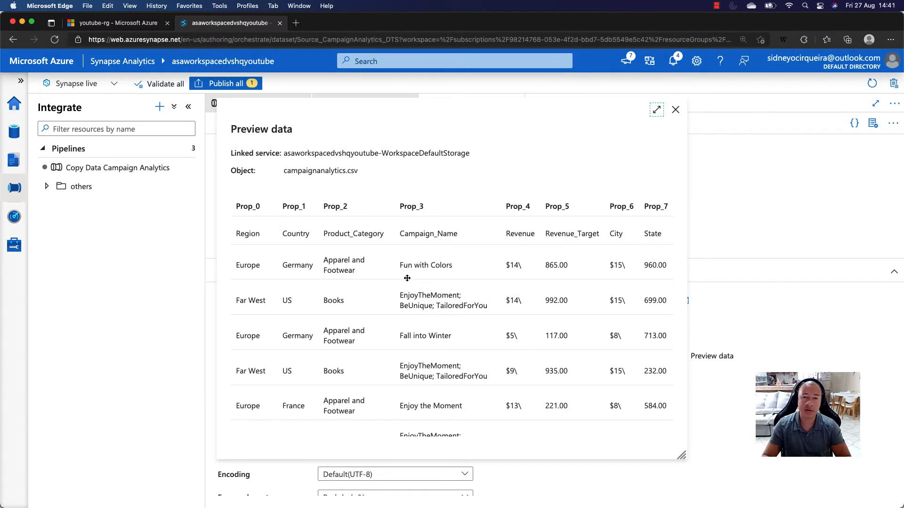
{"action": "scroll", "coordinate": [407, 278], "scroll_direction": "down", "scroll_amount": 3}
{"action": "scroll", "coordinate": [409, 329], "scroll_direction": "up", "scroll_amount": 3}
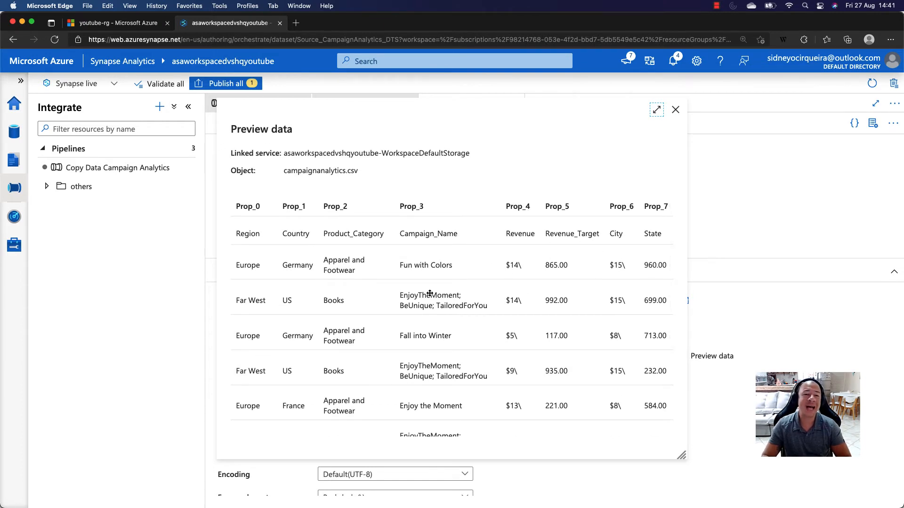
{"action": "scroll", "coordinate": [430, 293], "scroll_direction": "down", "scroll_amount": 5}
{"action": "scroll", "coordinate": [429, 293], "scroll_direction": "up", "scroll_amount": 5}
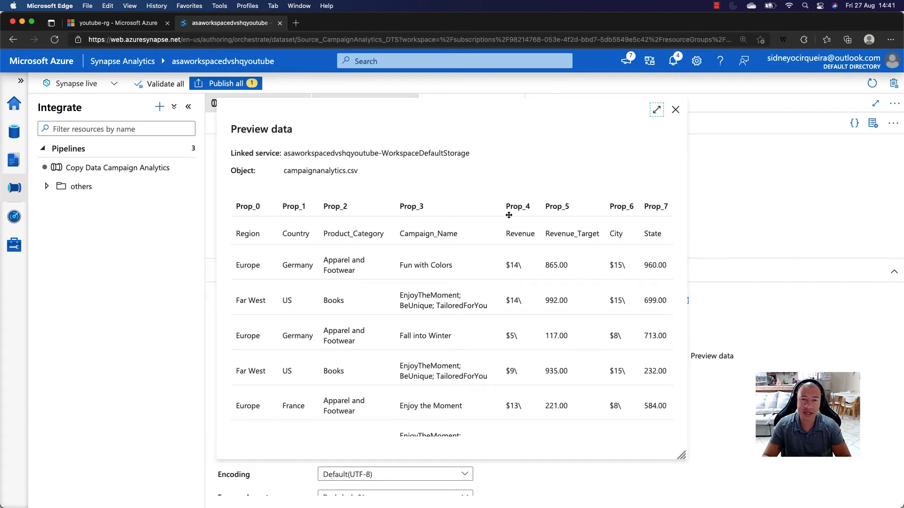
{"action": "left_click", "coordinate": [675, 110]}
- Return to the Campaign Analytics data flow and look through the transformations that can be added after the CampaignAnalytics source, adding none
{"action": "left_click", "coordinate": [376, 104]}
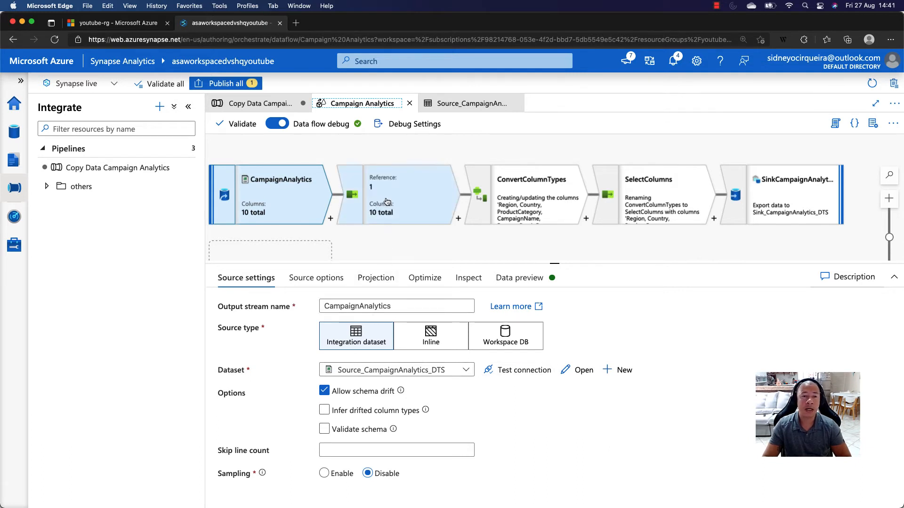
{"action": "left_click", "coordinate": [330, 219]}
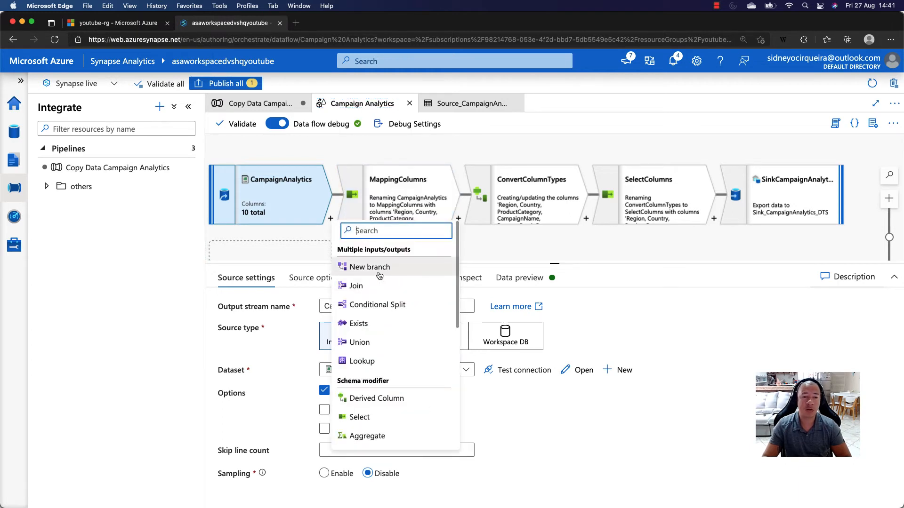
{"action": "scroll", "coordinate": [377, 345], "scroll_direction": "down", "scroll_amount": 3}
{"action": "scroll", "coordinate": [359, 337], "scroll_direction": "up", "scroll_amount": 2}
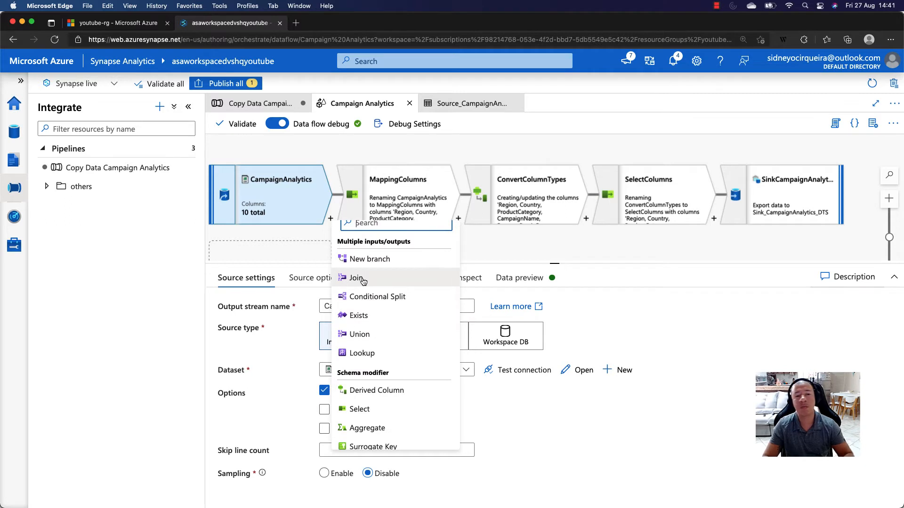
{"action": "scroll", "coordinate": [390, 314], "scroll_direction": "down", "scroll_amount": 3}
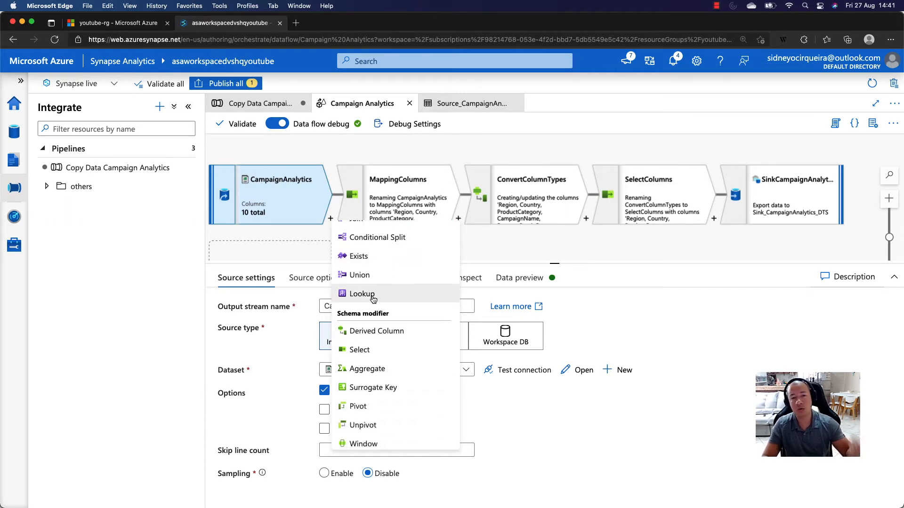
{"action": "scroll", "coordinate": [374, 302], "scroll_direction": "down", "scroll_amount": 1}
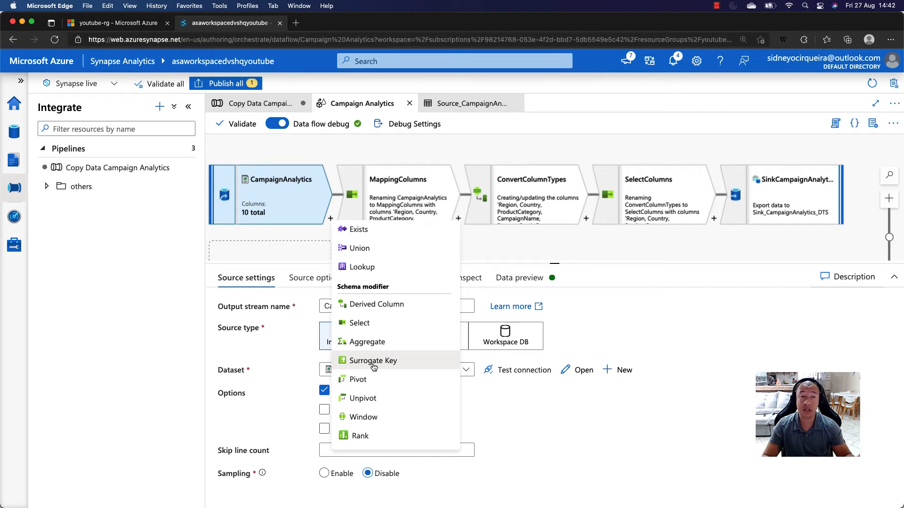
{"action": "scroll", "coordinate": [373, 367], "scroll_direction": "down", "scroll_amount": 3}
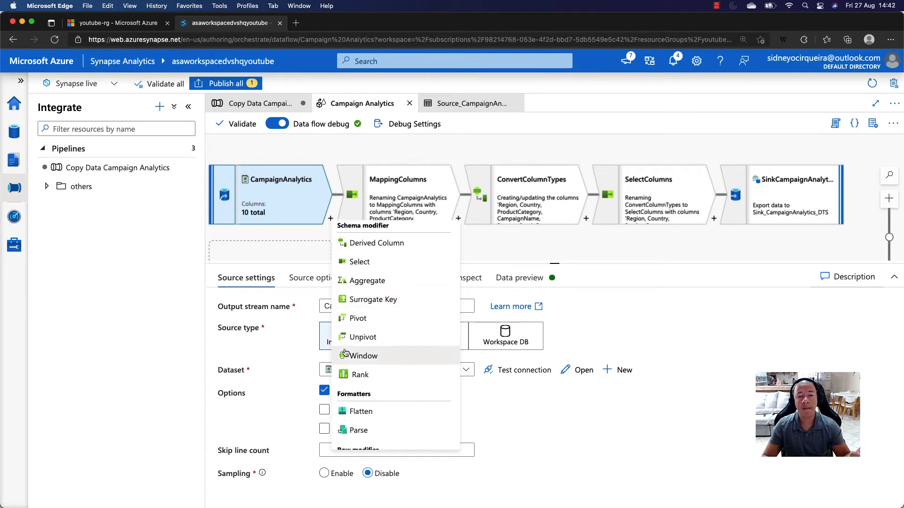
{"action": "scroll", "coordinate": [395, 335], "scroll_direction": "down", "scroll_amount": 5}
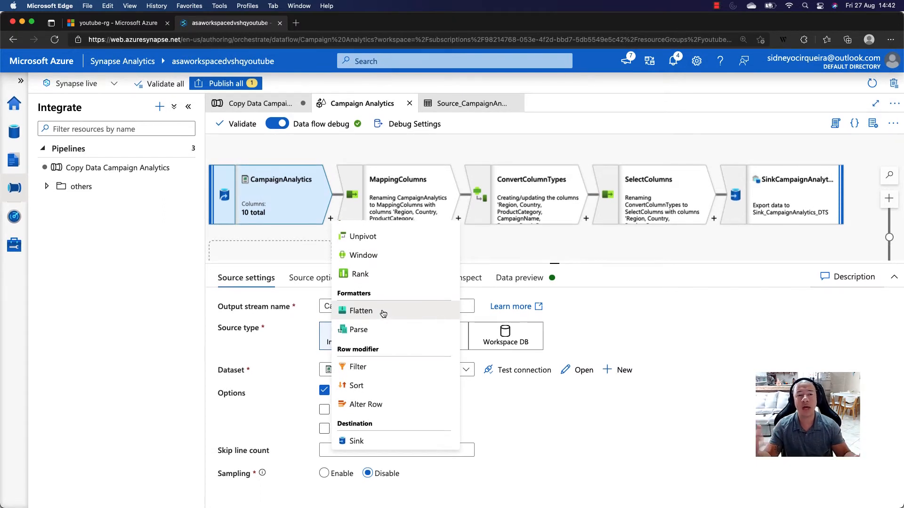
{"action": "left_click", "coordinate": [278, 201]}
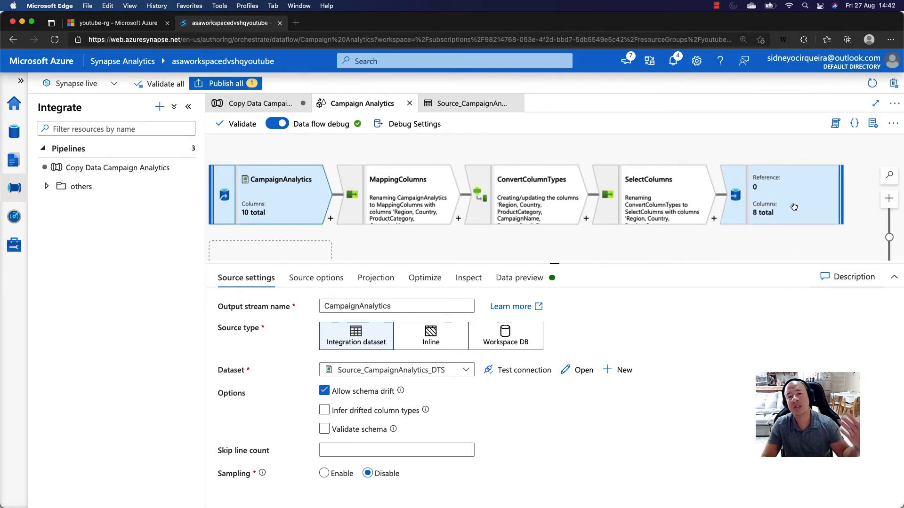
- Examine the MappingColumns transformation's input column mappings, including the Revenue name, with the configuration area temporarily enlarged
{"action": "left_click", "coordinate": [405, 200]}
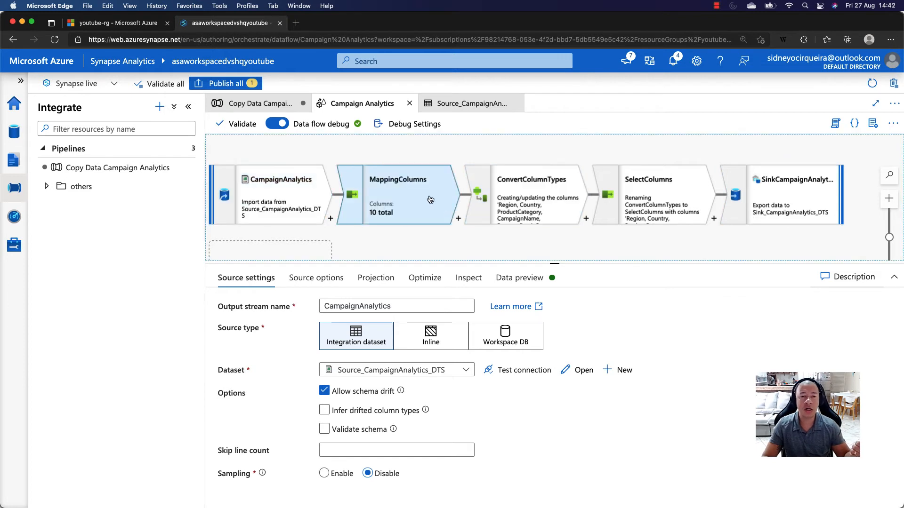
{"action": "left_click_drag", "start_coordinate": [551, 264], "coordinate": [555, 156]}
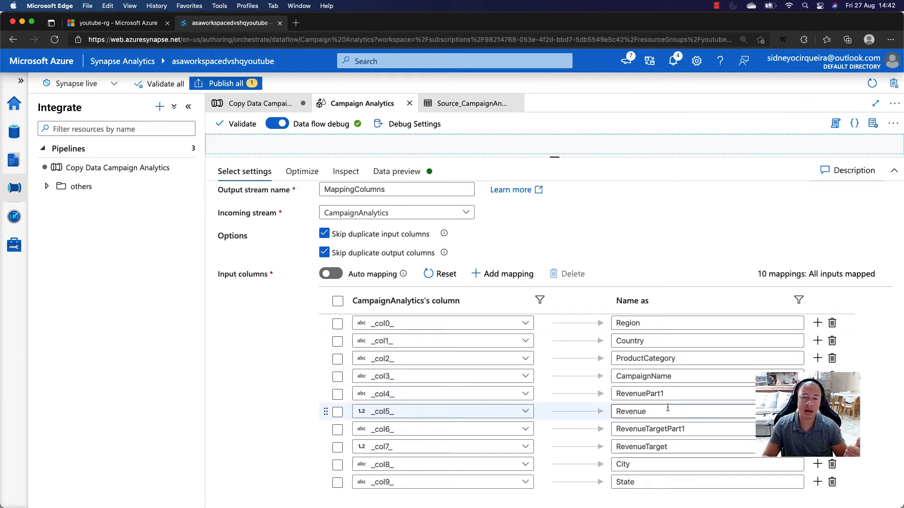
{"action": "double_click", "coordinate": [613, 410]}
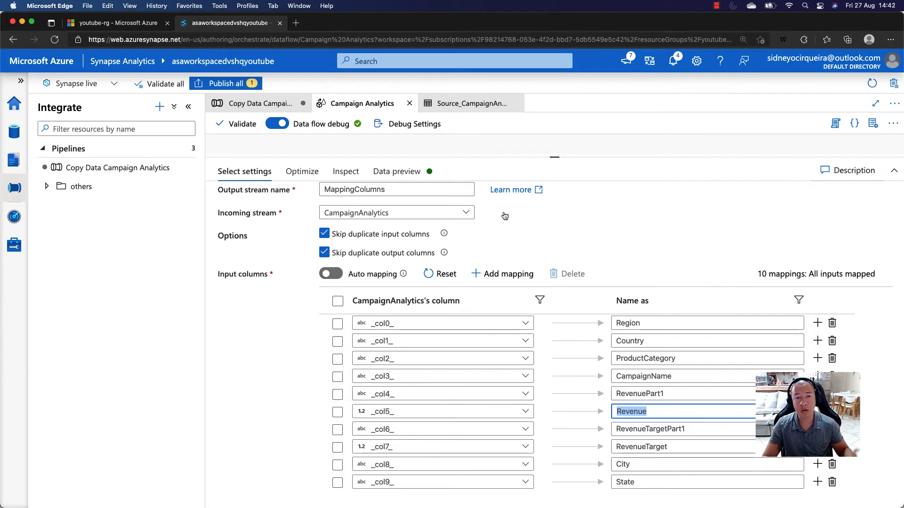
{"action": "left_click_drag", "start_coordinate": [555, 158], "coordinate": [524, 260]}
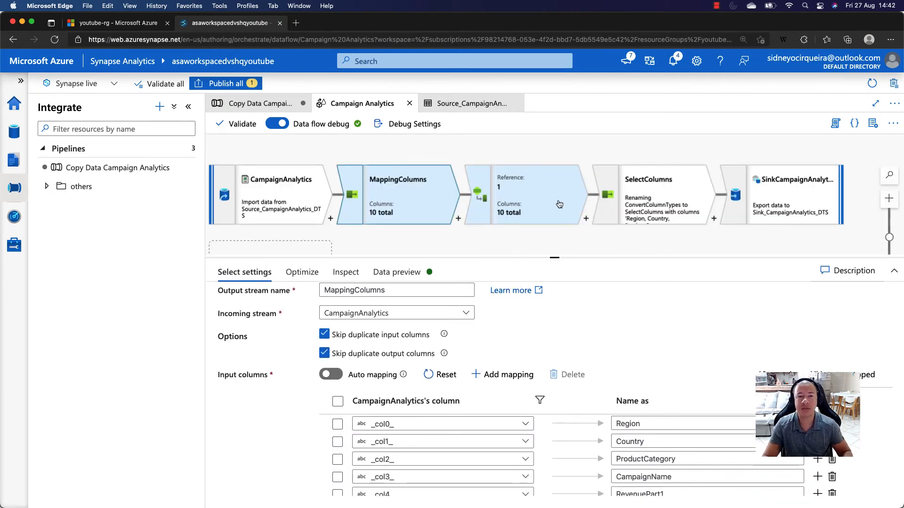
- Examine the Revenue column's toDecimal expression in the ConvertColumnTypes transformation, including RevenuePart1, Revenue and the number format, then save and finish the expression builder
{"action": "left_click", "coordinate": [527, 186]}
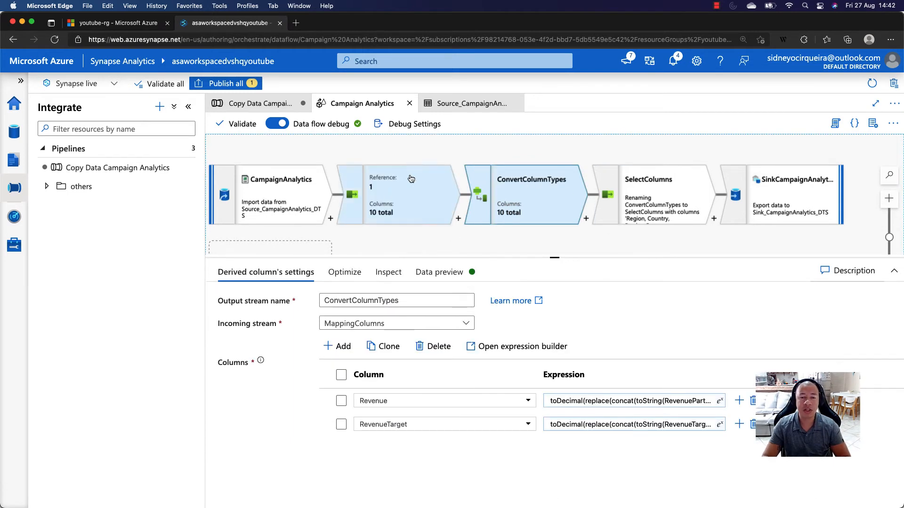
{"action": "double_click", "coordinate": [387, 403]}
{"action": "left_click", "coordinate": [603, 401]}
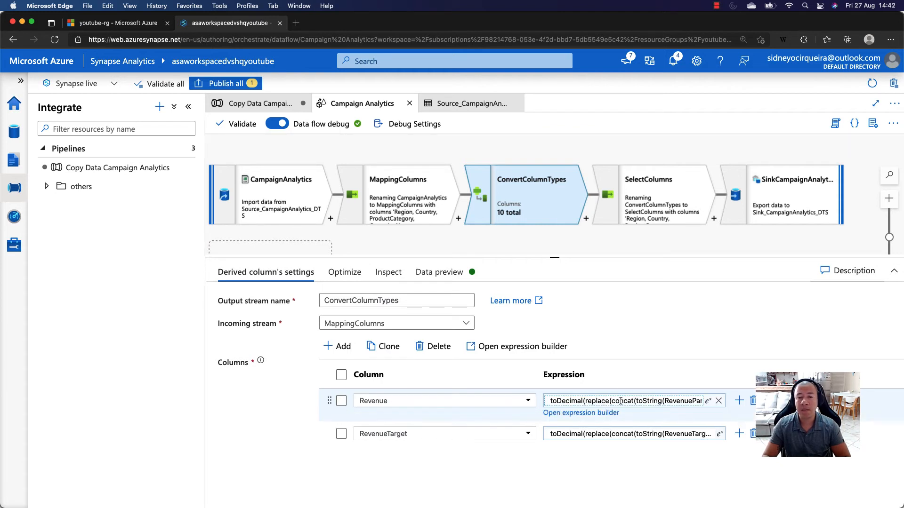
{"action": "left_click", "coordinate": [580, 414]}
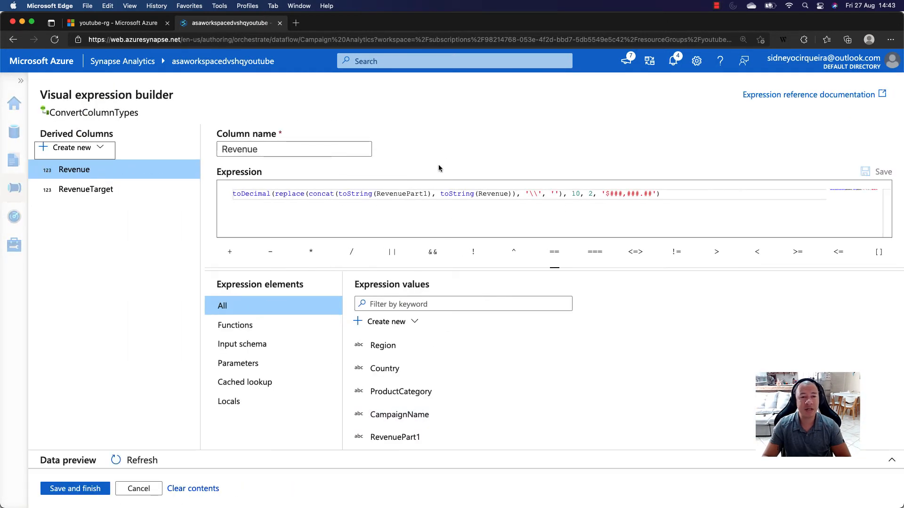
{"action": "mouse_move", "coordinate": [374, 193]}
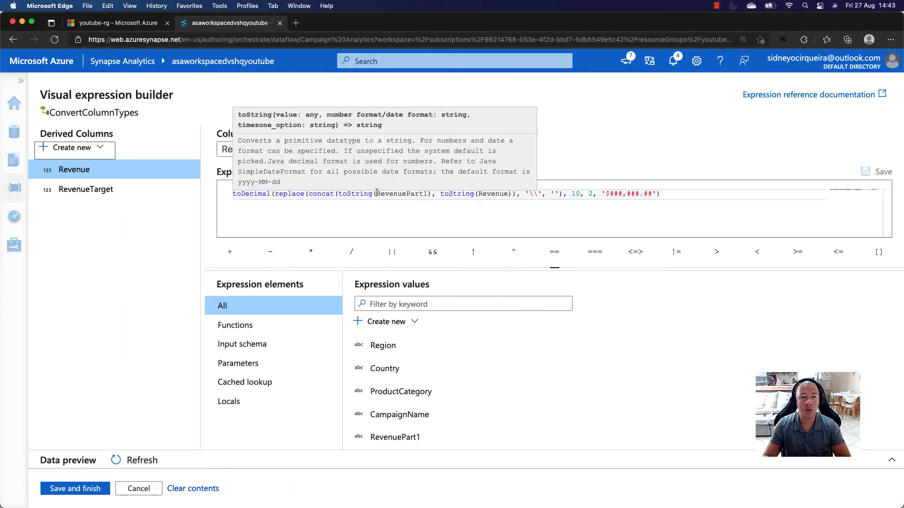
{"action": "left_click_drag", "start_coordinate": [377, 193], "coordinate": [425, 193]}
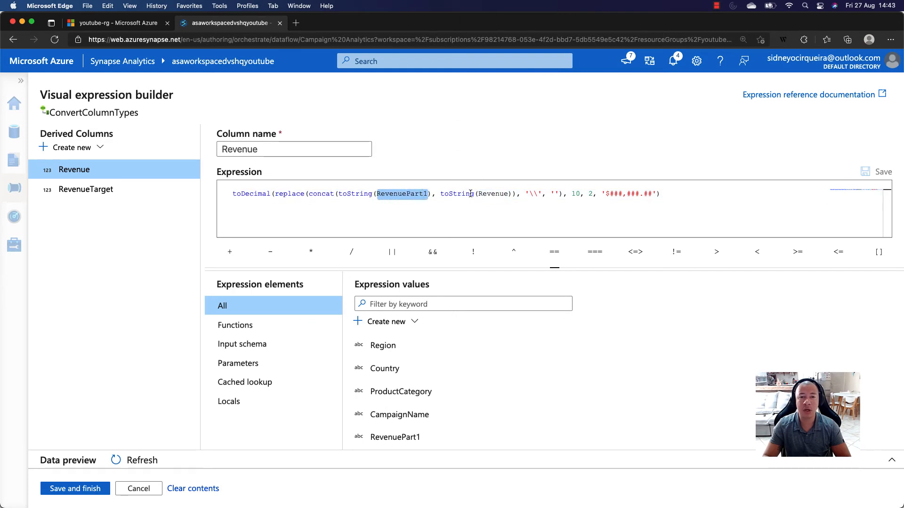
{"action": "double_click", "coordinate": [493, 193]}
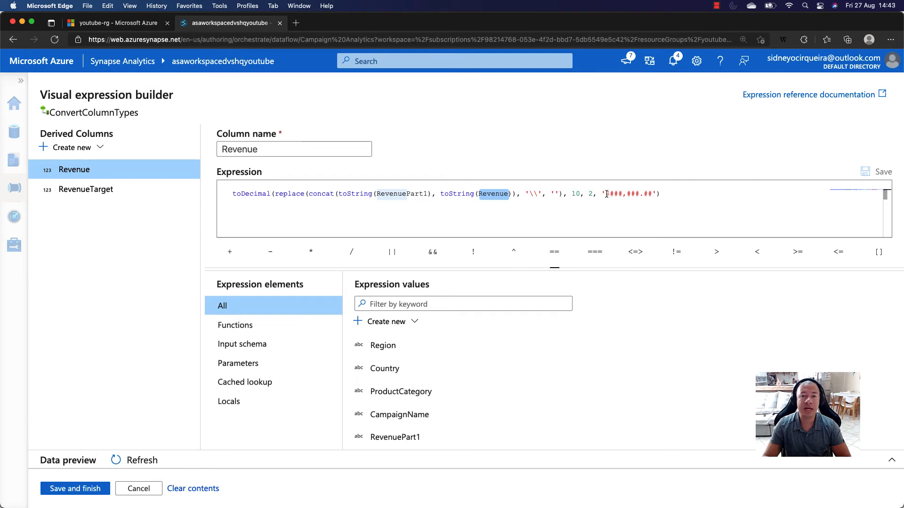
{"action": "left_click_drag", "start_coordinate": [606, 194], "coordinate": [653, 194]}
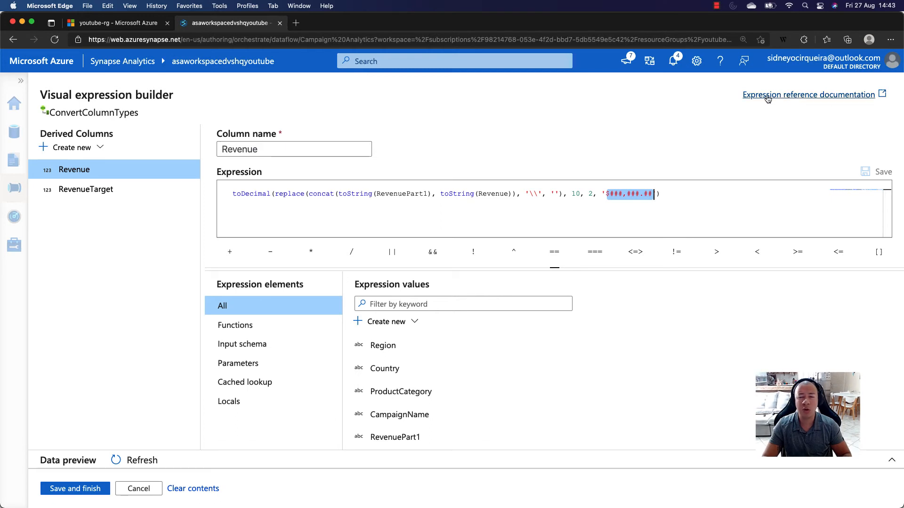
{"action": "left_click", "coordinate": [534, 227]}
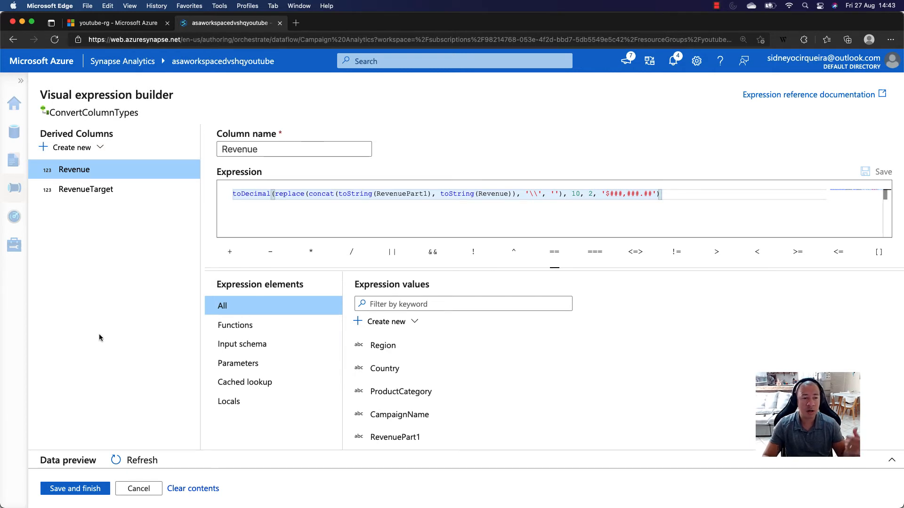
{"action": "left_click", "coordinate": [75, 488]}
- Review the SelectColumns transformation's input column mappings, with the configuration area temporarily enlarged
{"action": "left_click", "coordinate": [658, 201]}
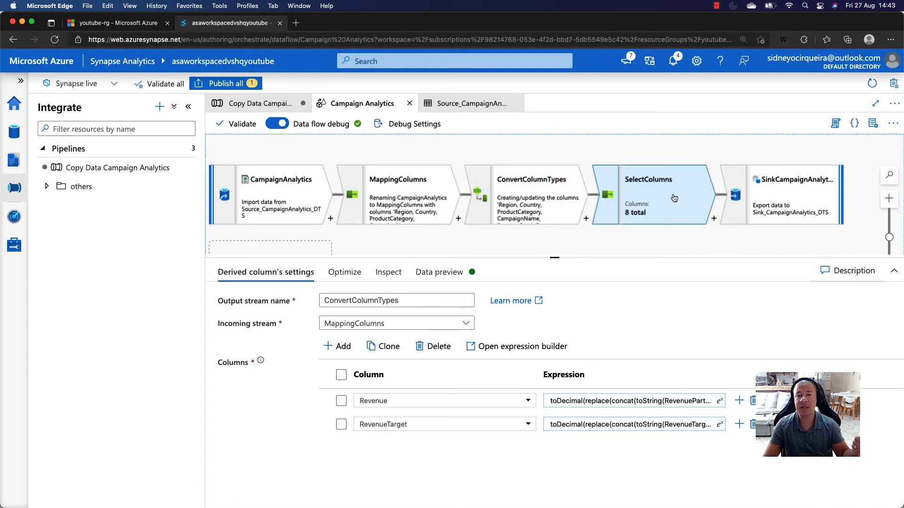
{"action": "left_click_drag", "start_coordinate": [554, 249], "coordinate": [554, 169]}
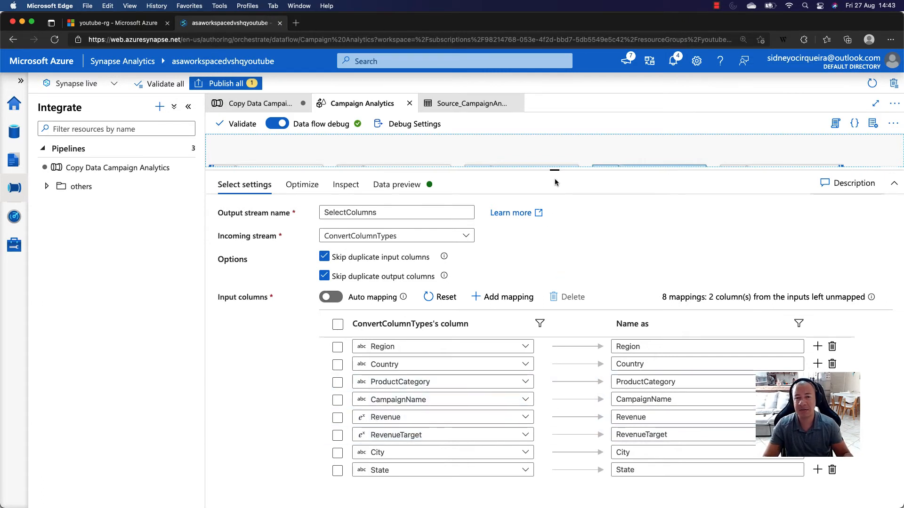
{"action": "left_click_drag", "start_coordinate": [554, 170], "coordinate": [550, 302]}
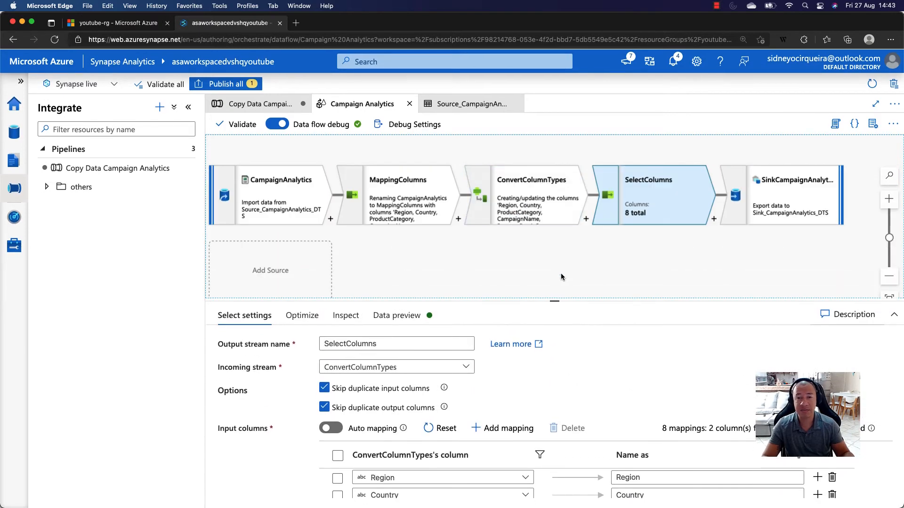
- Review the SinkCampaignAnalyticsASA sink's settings and open its Sink_CampaignAnalytics_DTS dataset
{"action": "left_click_drag", "start_coordinate": [641, 252], "coordinate": [548, 254]}
{"action": "left_click", "coordinate": [696, 194]}
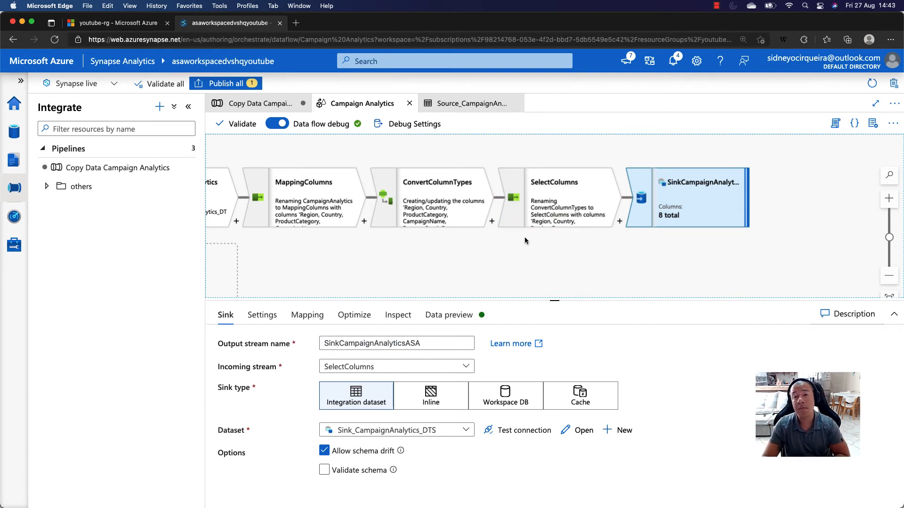
{"action": "scroll", "coordinate": [518, 240], "scroll_direction": "down", "scroll_amount": 1}
{"action": "left_click_drag", "start_coordinate": [554, 300], "coordinate": [554, 234]}
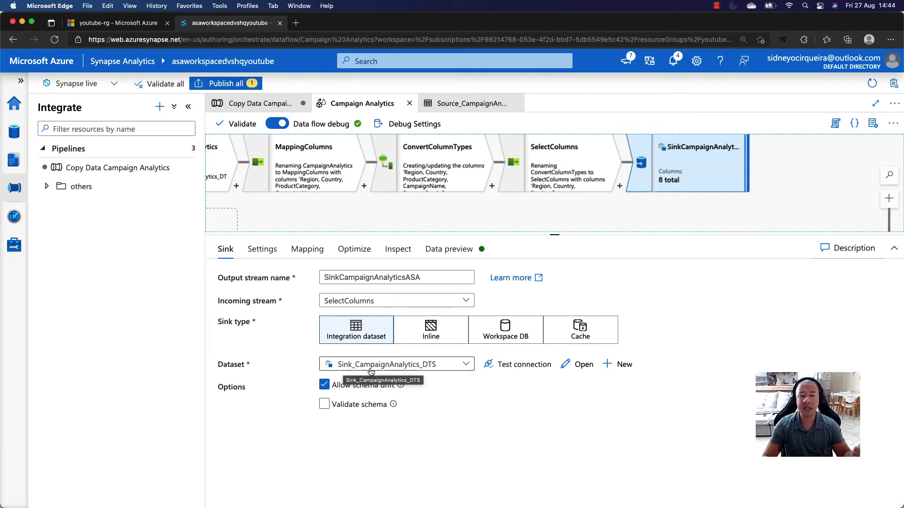
{"action": "left_click", "coordinate": [579, 370]}
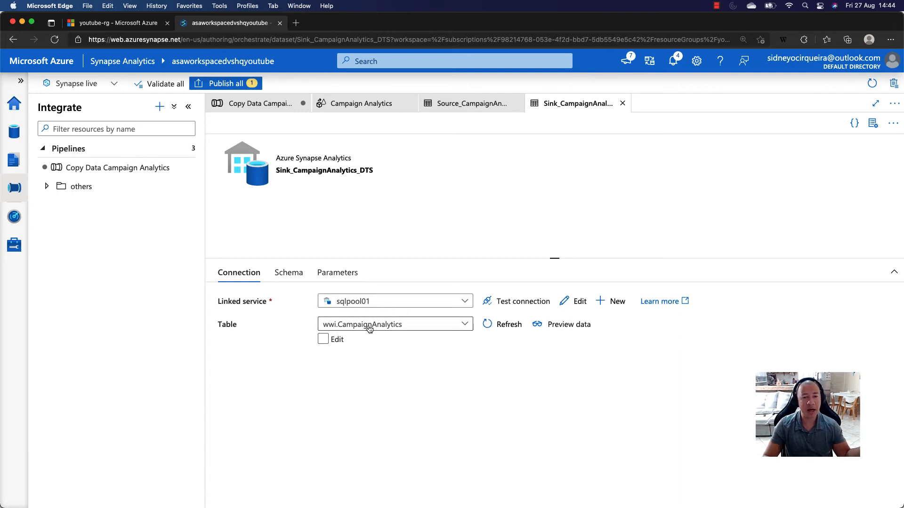
- Preview the wwi.CampaignAnalytics table through the sink dataset, close the preview and test the sqlpool01 connection
{"action": "left_click", "coordinate": [561, 328]}
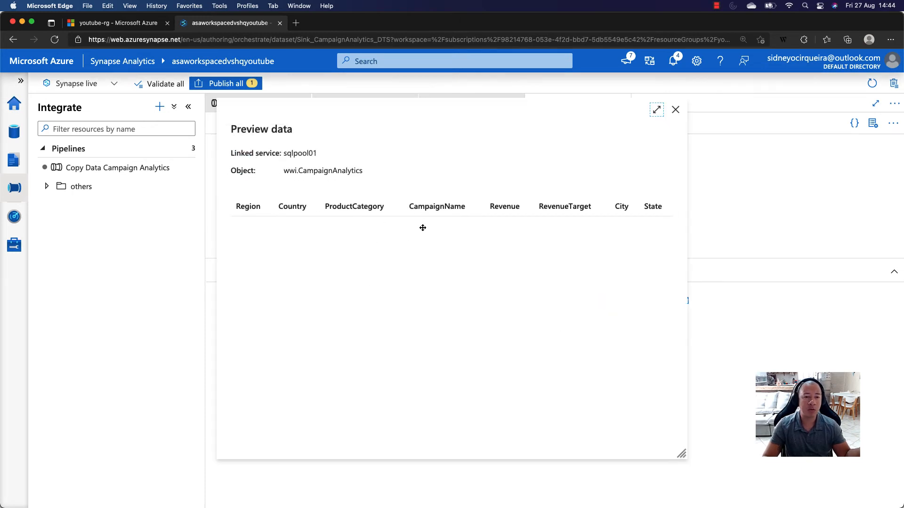
{"action": "left_click", "coordinate": [675, 109]}
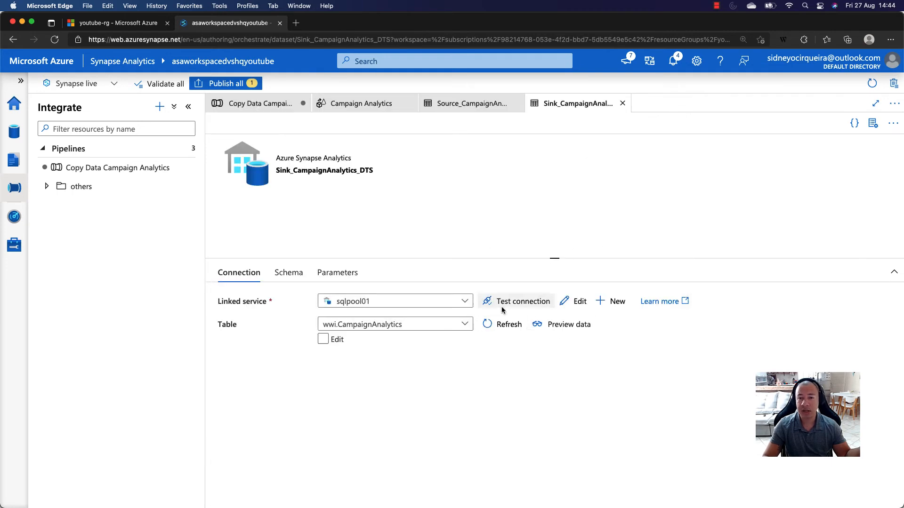
{"action": "left_click", "coordinate": [515, 304]}
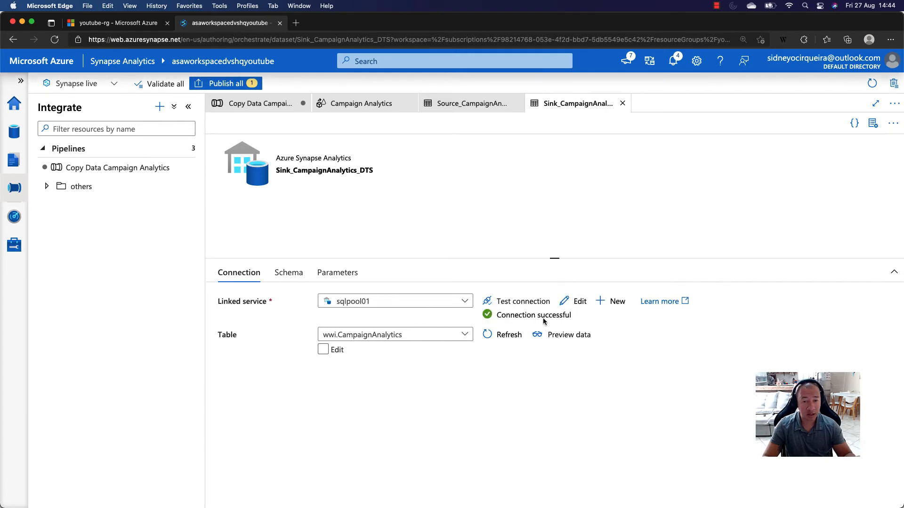
- Return to the Campaign Analytics data flow and look again at the MappingColumns and ConvertColumnTypes settings
{"action": "left_click", "coordinate": [427, 100]}
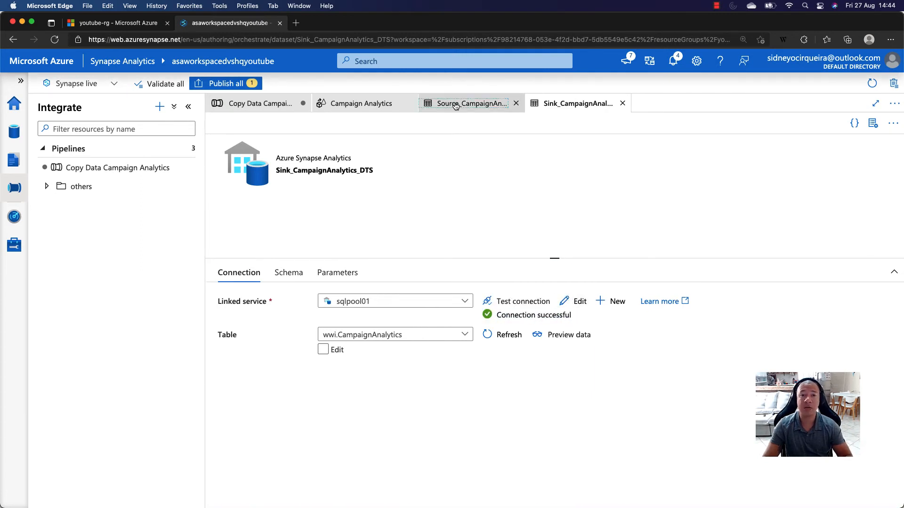
{"action": "left_click", "coordinate": [353, 104]}
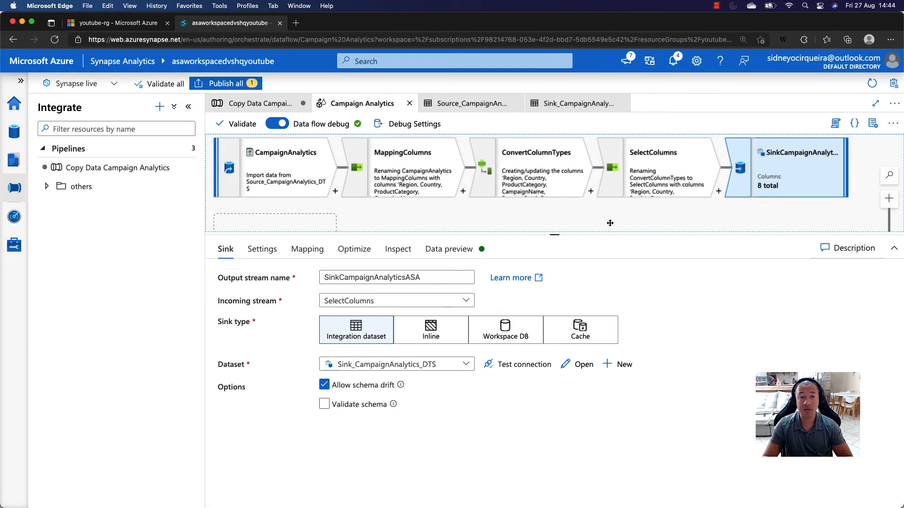
{"action": "left_click_drag", "start_coordinate": [555, 237], "coordinate": [556, 360]}
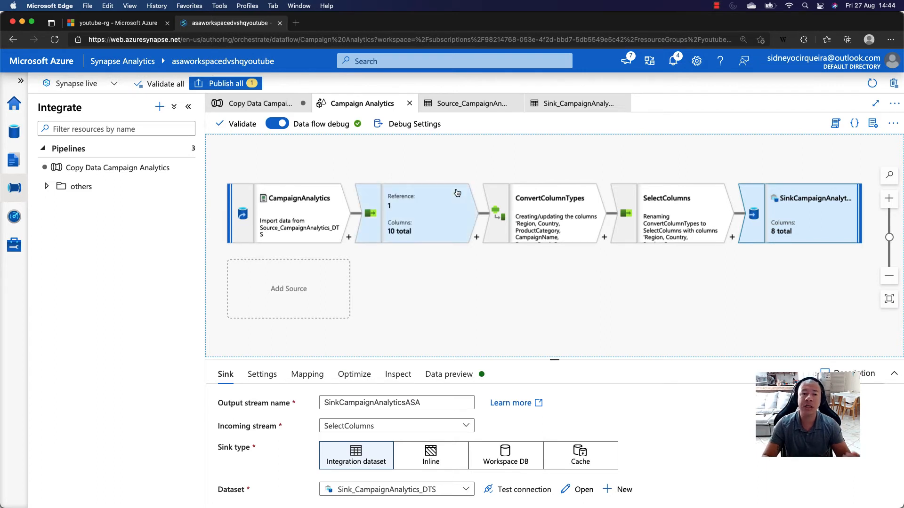
{"action": "left_click", "coordinate": [452, 211]}
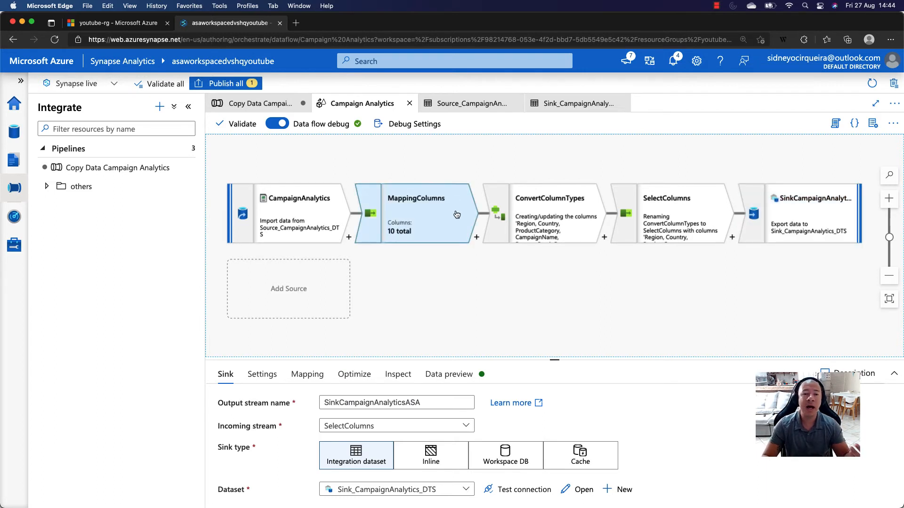
{"action": "left_click", "coordinate": [536, 217]}
{"action": "left_click_drag", "start_coordinate": [554, 359], "coordinate": [554, 260]}
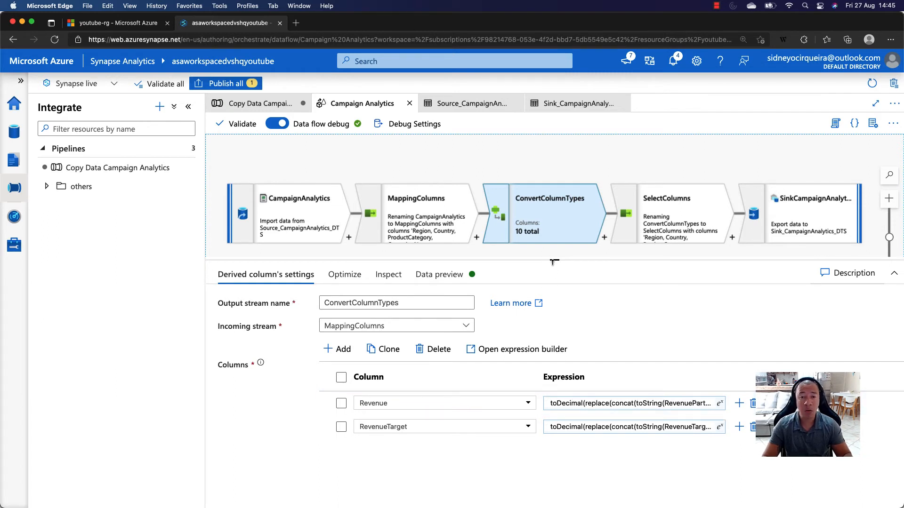
{"action": "left_click_drag", "start_coordinate": [553, 262], "coordinate": [562, 320]}
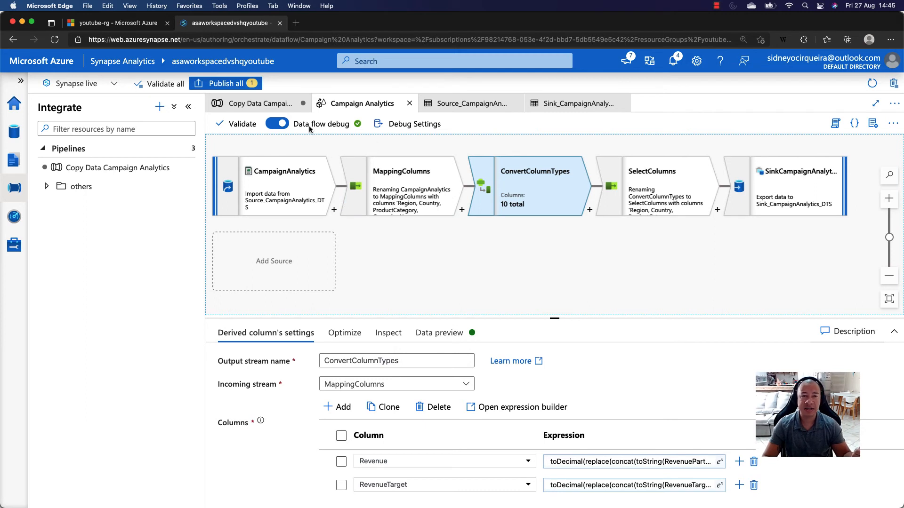
- Validate the Campaign Analytics data flow and close the validation output
{"action": "left_click", "coordinate": [242, 125]}
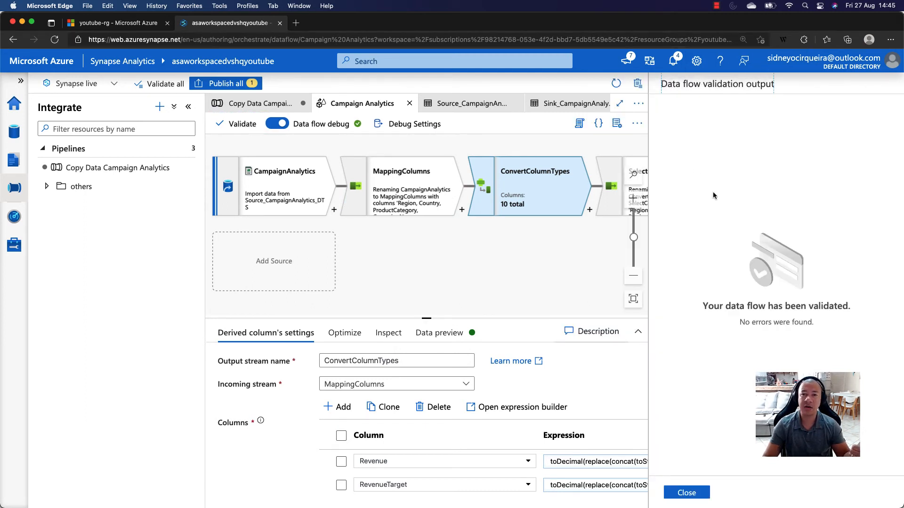
{"action": "left_click", "coordinate": [694, 495]}
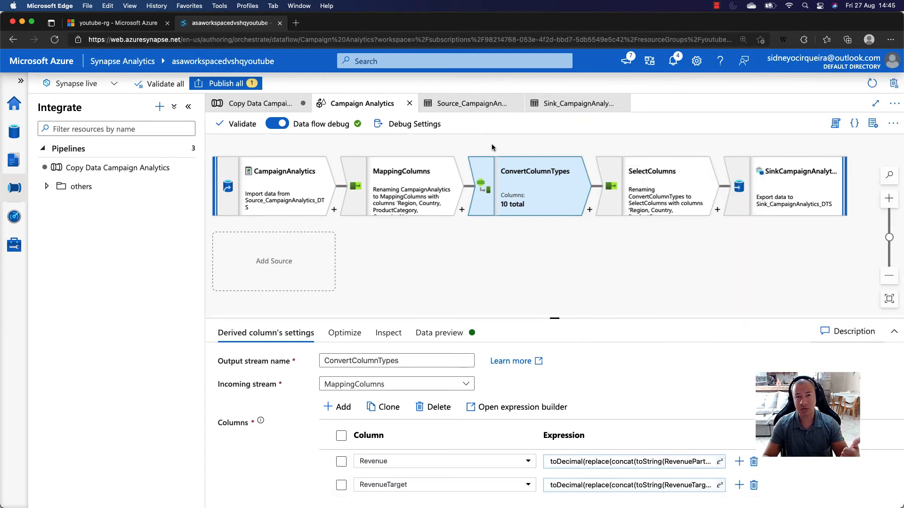
- Return to the Copy Data Campaign Analytics pipeline and publish all pending changes
{"action": "left_click", "coordinate": [238, 106]}
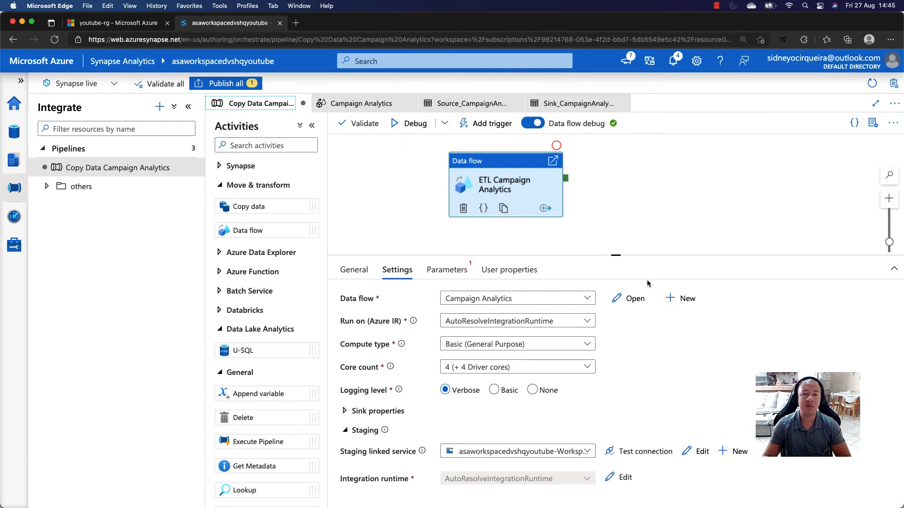
{"action": "left_click_drag", "start_coordinate": [616, 257], "coordinate": [616, 326]}
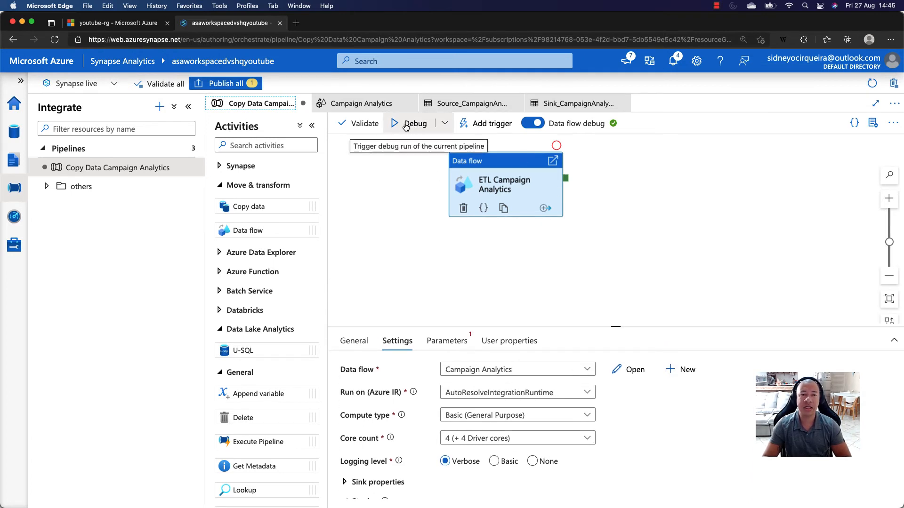
{"action": "left_click", "coordinate": [225, 84]}
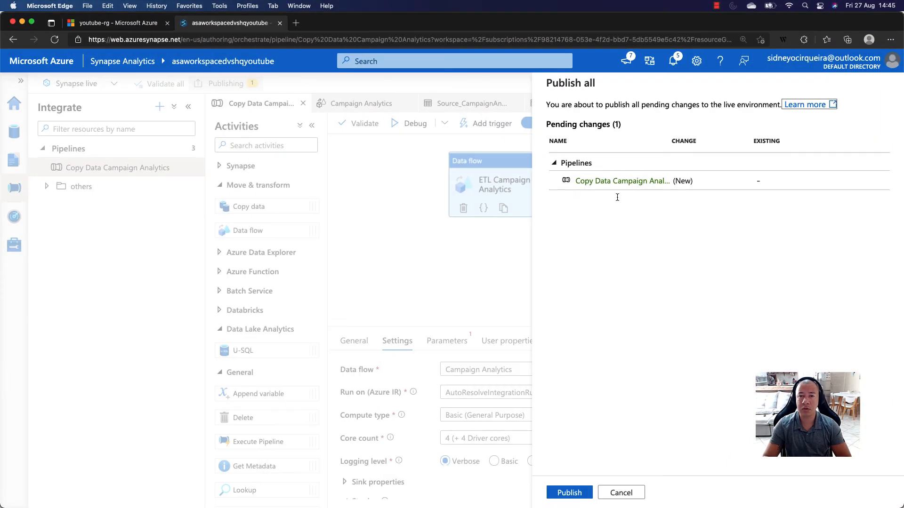
{"action": "left_click", "coordinate": [580, 496]}
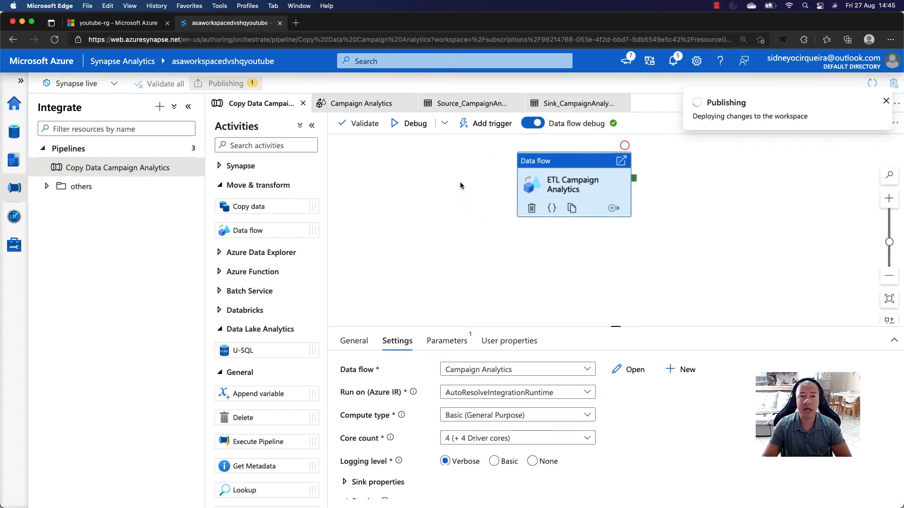
- Start a new trigger for the Copy Data Campaign Analytics pipeline and shorten its name to Trigger
{"action": "left_click", "coordinate": [490, 123]}
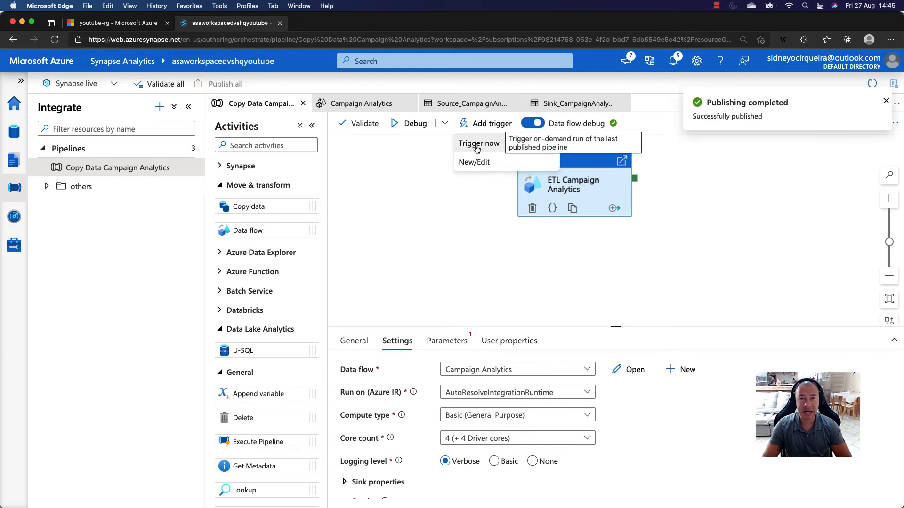
{"action": "left_click", "coordinate": [475, 164]}
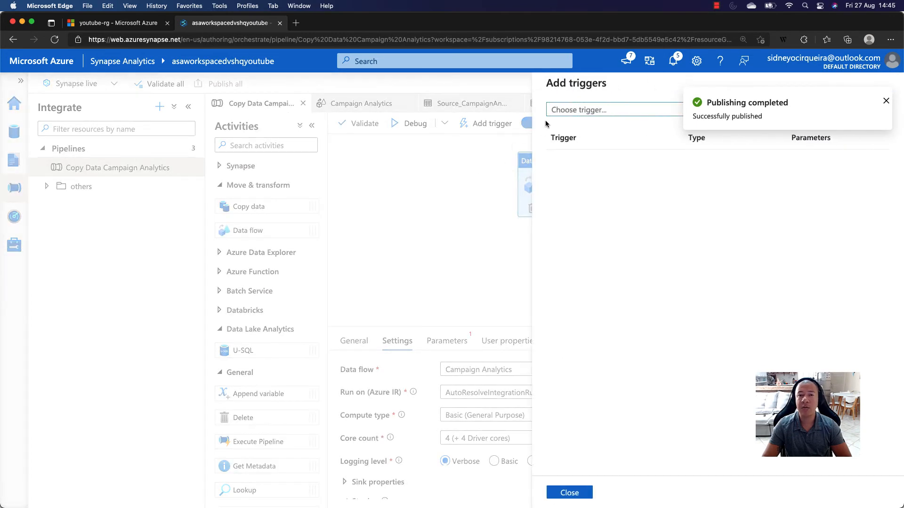
{"action": "left_click", "coordinate": [588, 110]}
{"action": "left_click", "coordinate": [576, 143]}
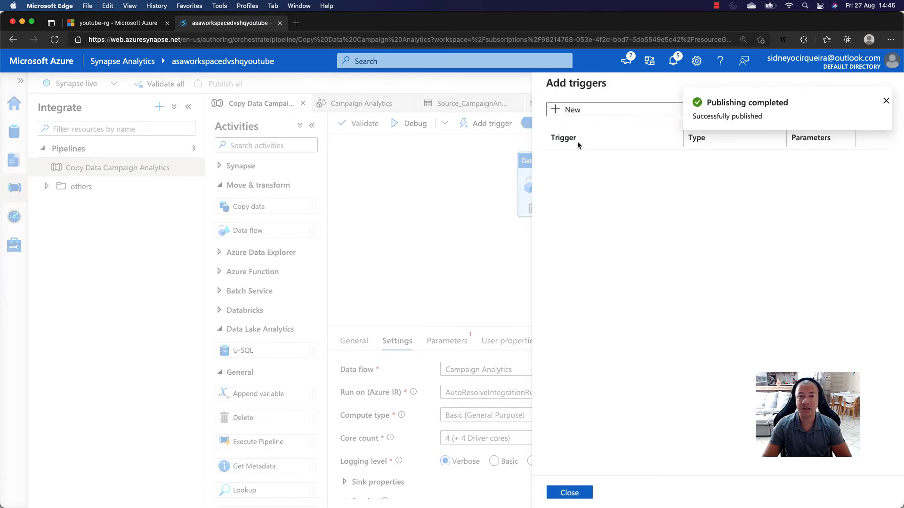
{"action": "left_click", "coordinate": [582, 119]}
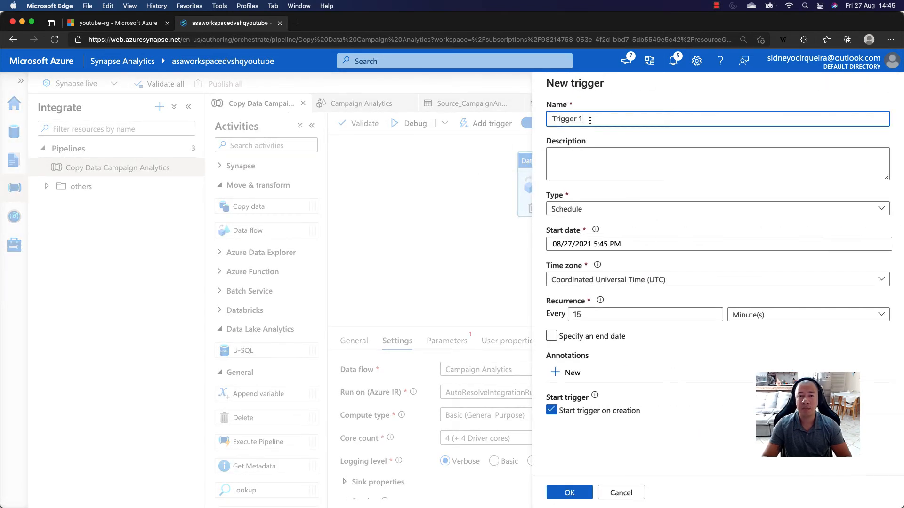
{"action": "key", "text": "BackSpace"}
{"action": "key", "text": "BackSpace"}
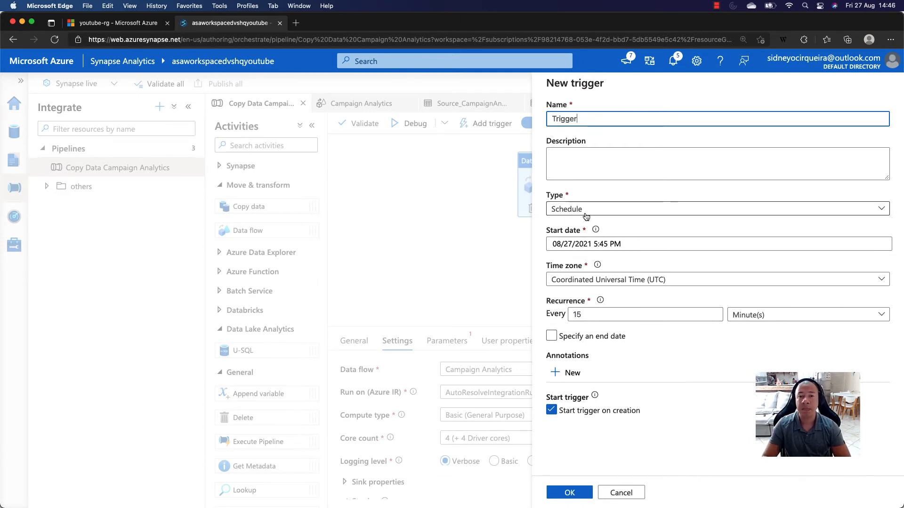
- Set the new trigger's start date to 08/28/2021 8:45 PM
{"action": "left_click", "coordinate": [626, 243]}
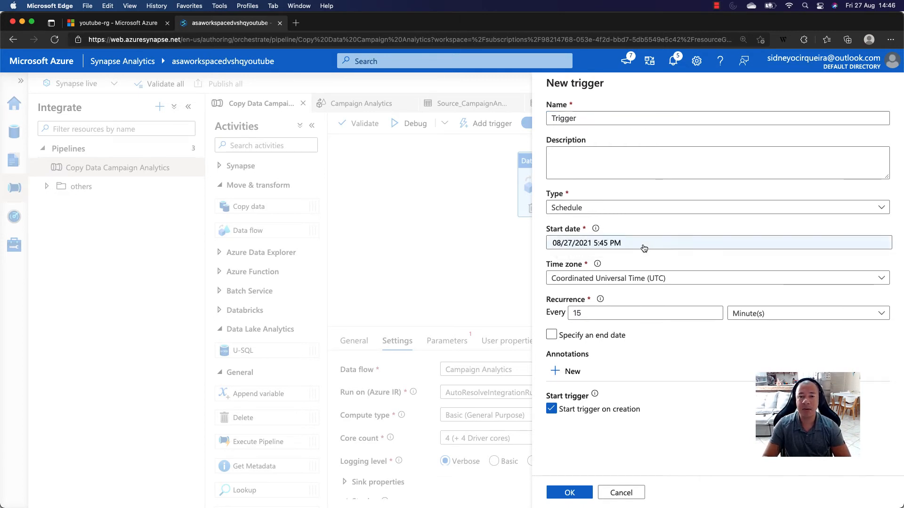
{"action": "left_click", "coordinate": [707, 409]}
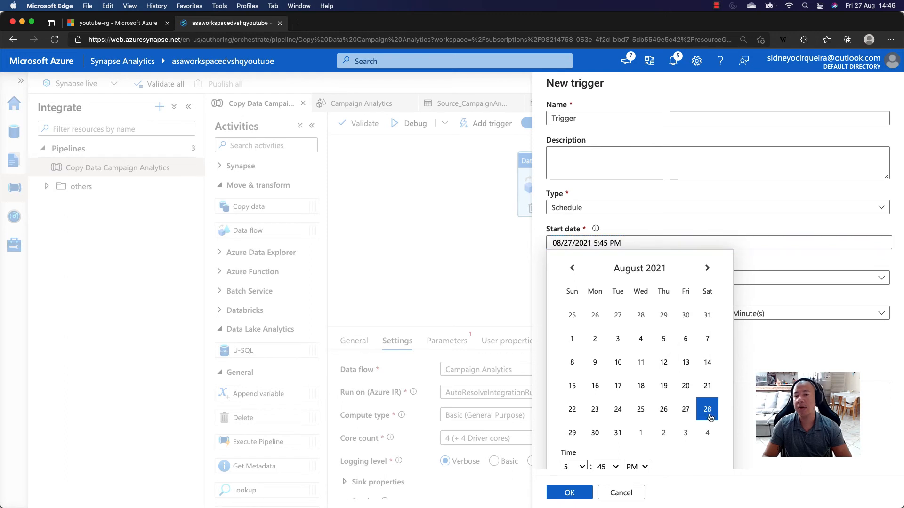
{"action": "left_click", "coordinate": [582, 466]}
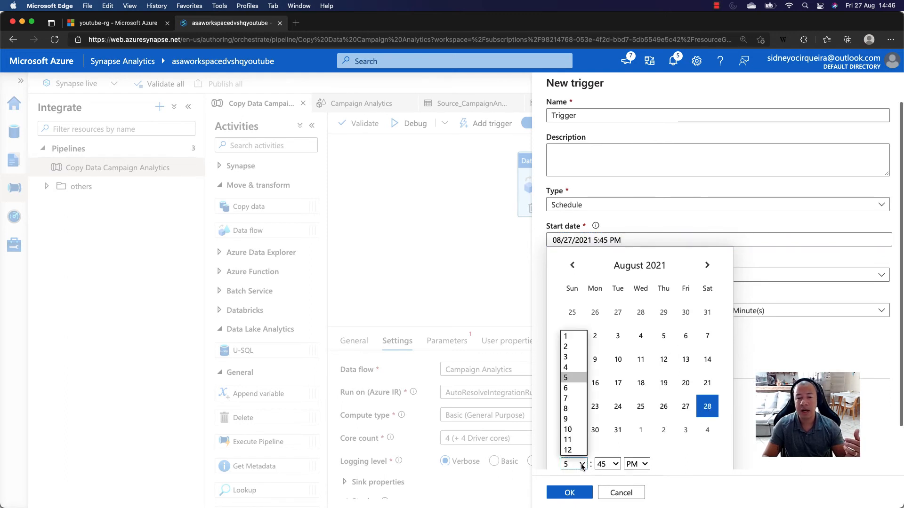
{"action": "left_click", "coordinate": [571, 410]}
{"action": "scroll", "coordinate": [611, 424], "scroll_direction": "down", "scroll_amount": 2}
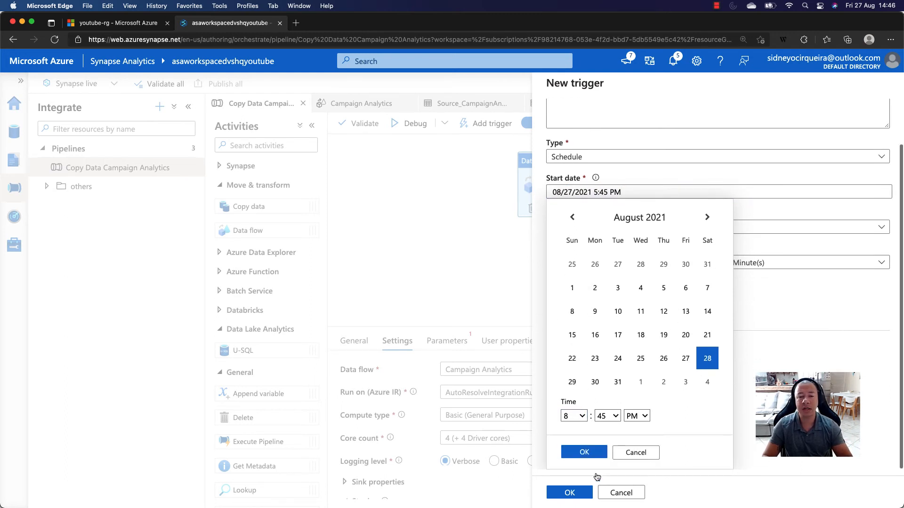
{"action": "left_click", "coordinate": [583, 453]}
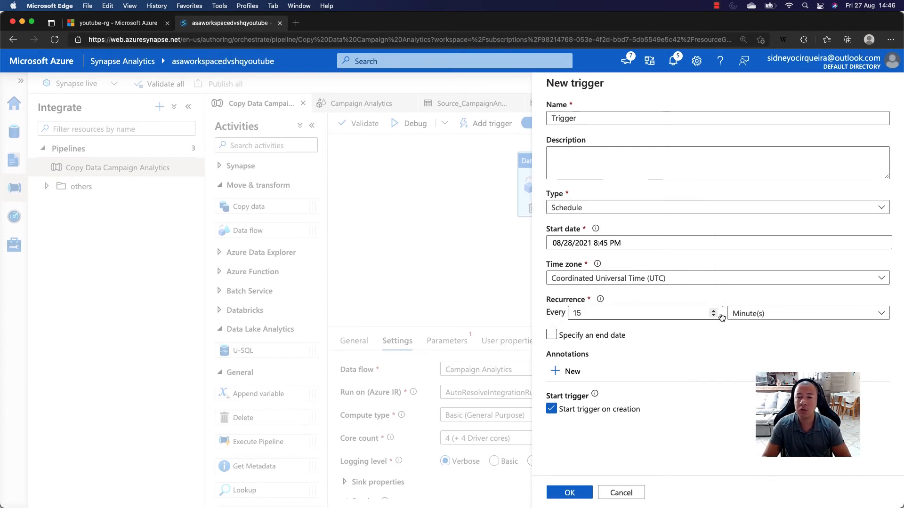
- Review the available recurrence units and trigger types, and discard the new trigger without adding it to the pipeline
{"action": "left_click", "coordinate": [772, 314]}
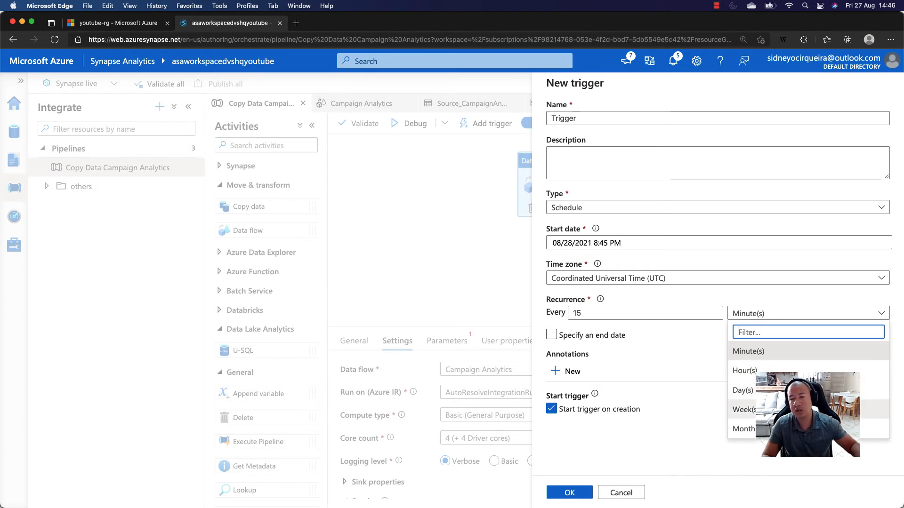
{"action": "left_click", "coordinate": [689, 429]}
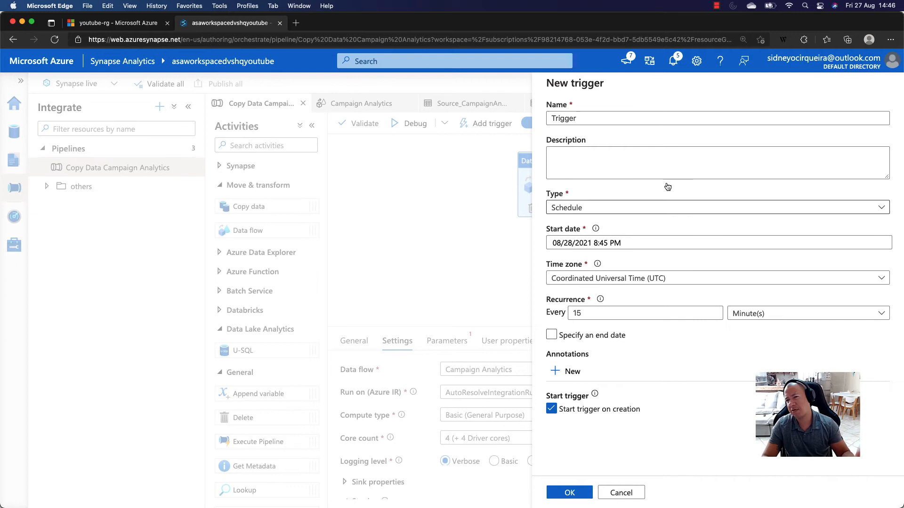
{"action": "left_click", "coordinate": [645, 207]}
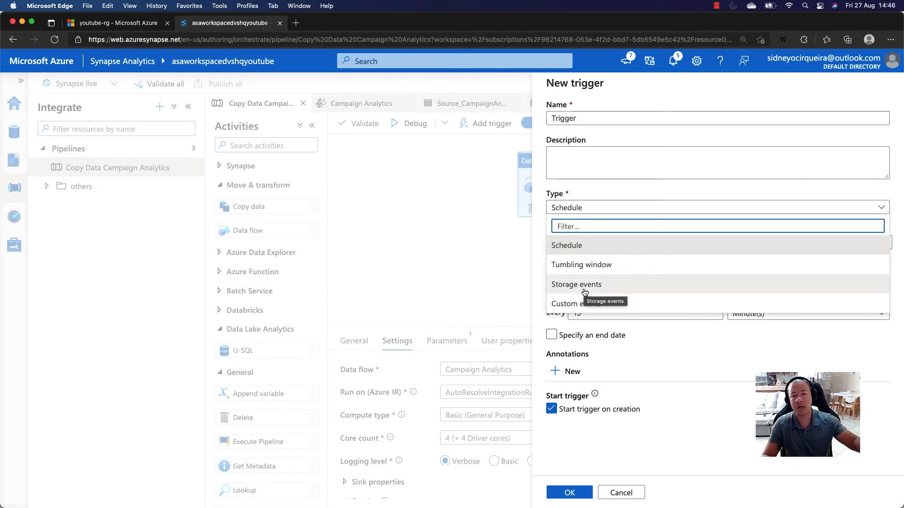
{"action": "left_click", "coordinate": [716, 420]}
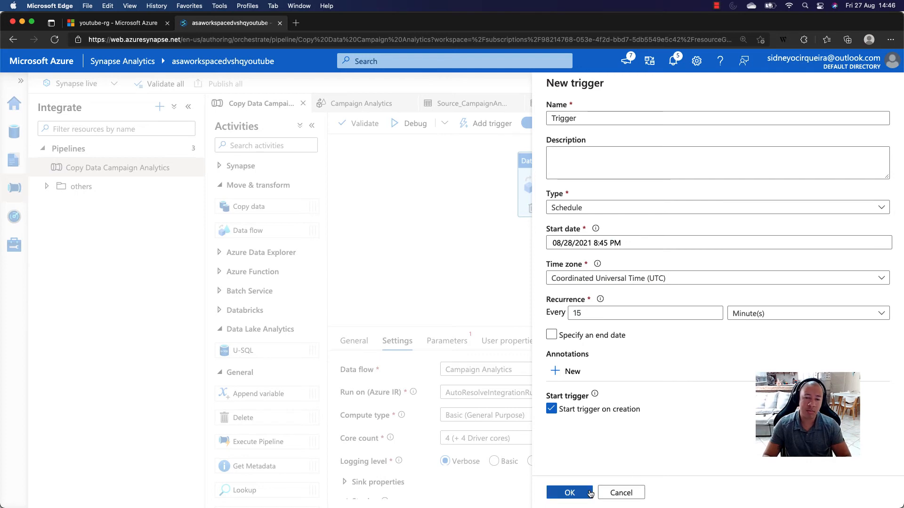
{"action": "left_click", "coordinate": [619, 493]}
{"action": "left_click", "coordinate": [393, 313]}
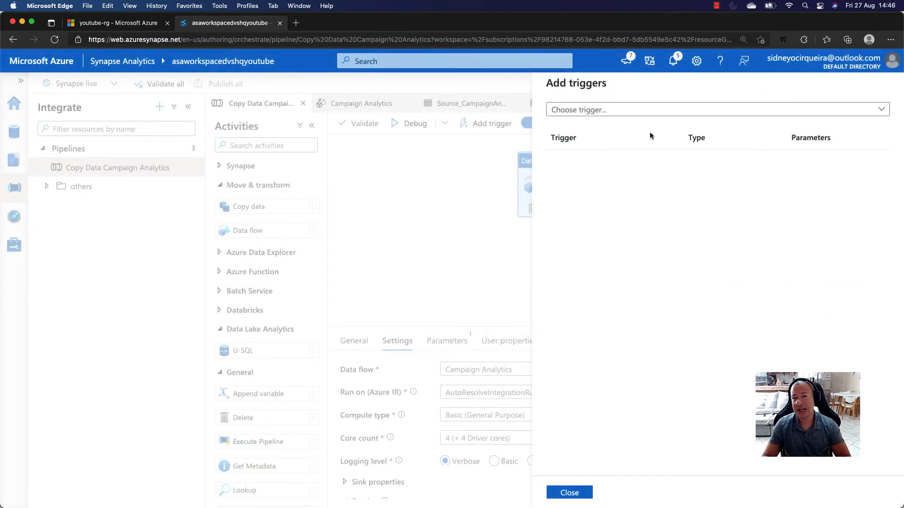
{"action": "left_click", "coordinate": [569, 492]}
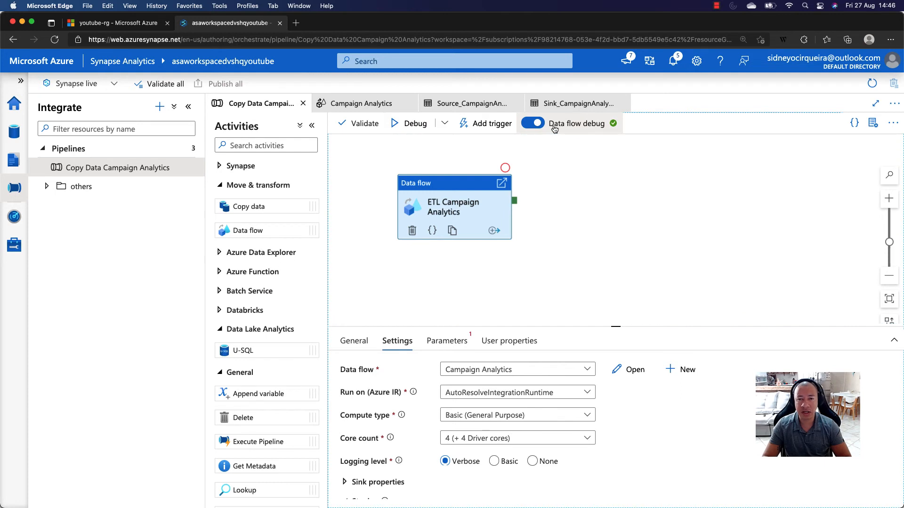
- Start a debug run of the Copy Data Campaign Analytics pipeline
{"action": "left_click", "coordinate": [607, 132]}
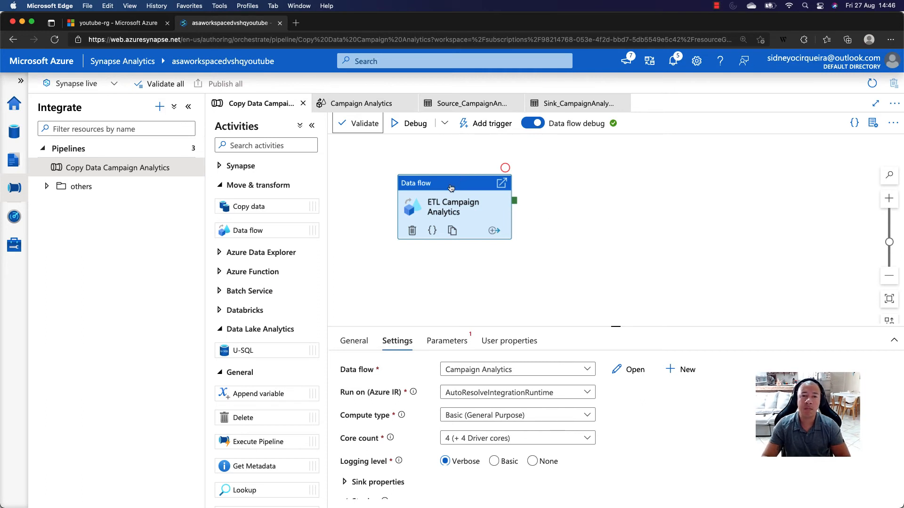
{"action": "left_click_drag", "start_coordinate": [450, 187], "coordinate": [474, 182]}
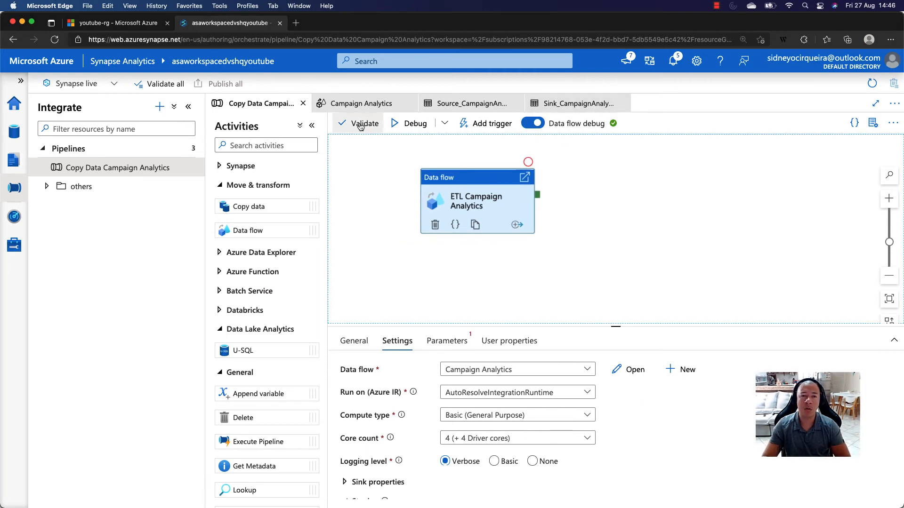
{"action": "left_click", "coordinate": [410, 124]}
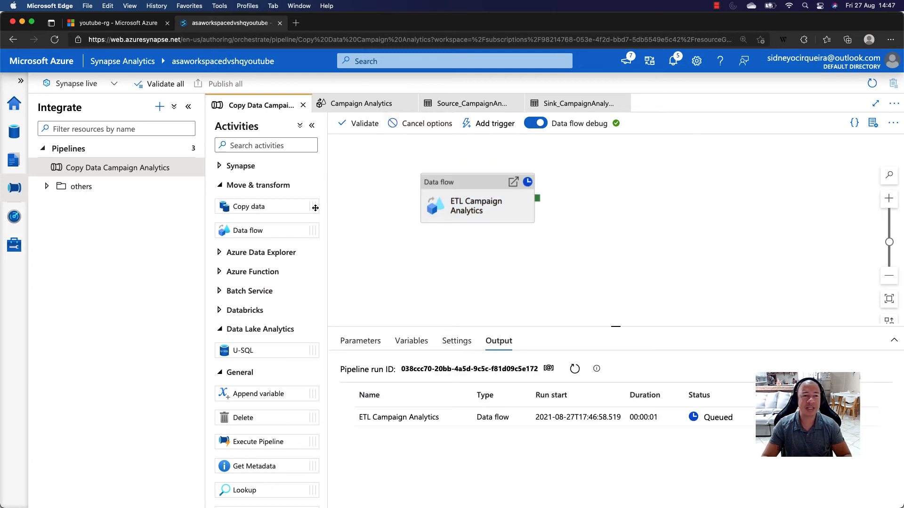
- Check the ETL Campaign Analytics activity, return to the debug run output and open the activity's data flow run details
{"action": "left_click", "coordinate": [221, 186]}
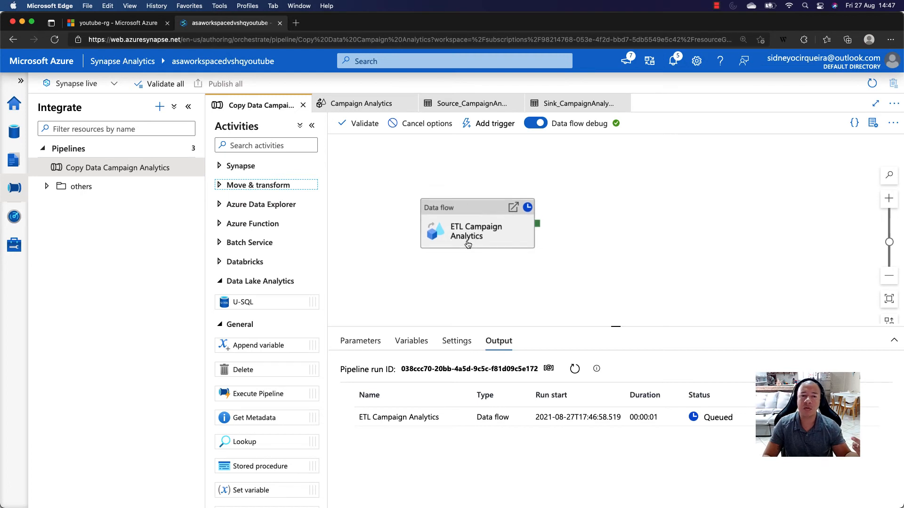
{"action": "left_click", "coordinate": [469, 237]}
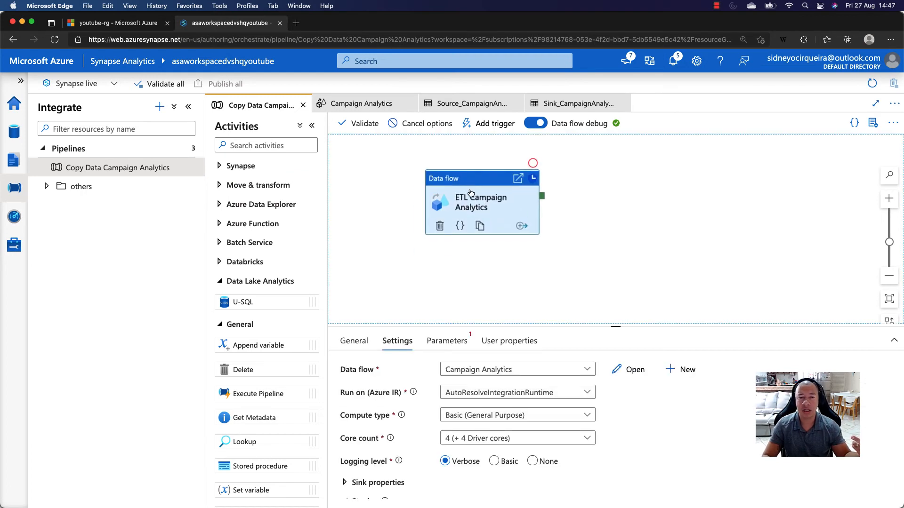
{"action": "left_click", "coordinate": [637, 219]}
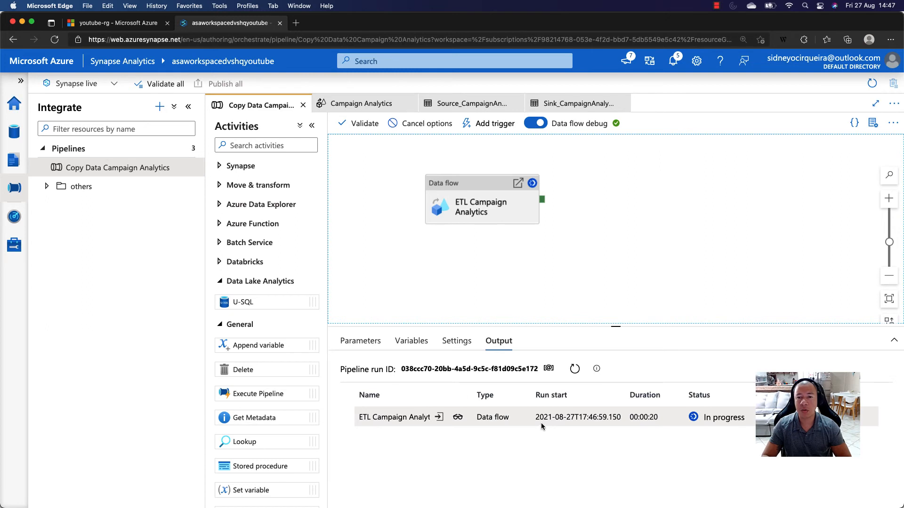
{"action": "left_click", "coordinate": [459, 420]}
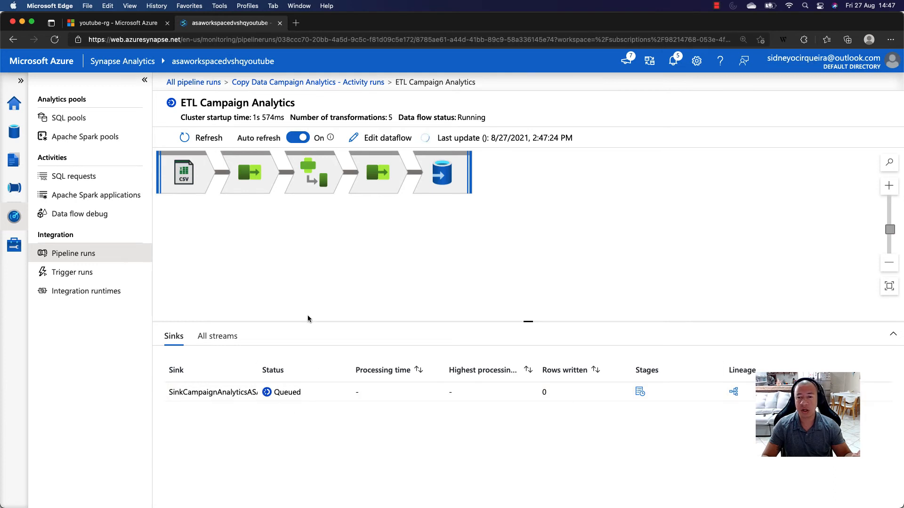
- Look through the run diagnostics of the data flow's transformations, from MappingColumns to SinkCampaignAnalyticsASA and back to the CampaignAnalytics source
{"action": "left_click", "coordinate": [253, 174]}
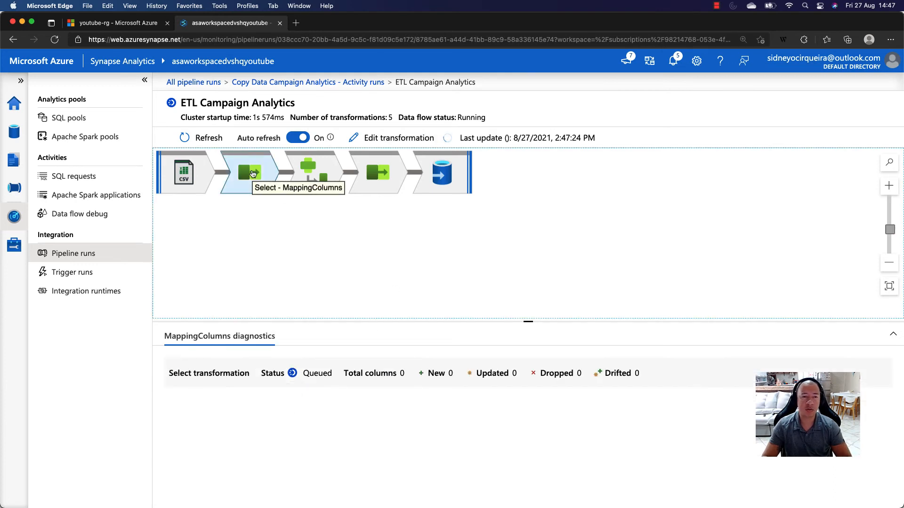
{"action": "left_click", "coordinate": [301, 171]}
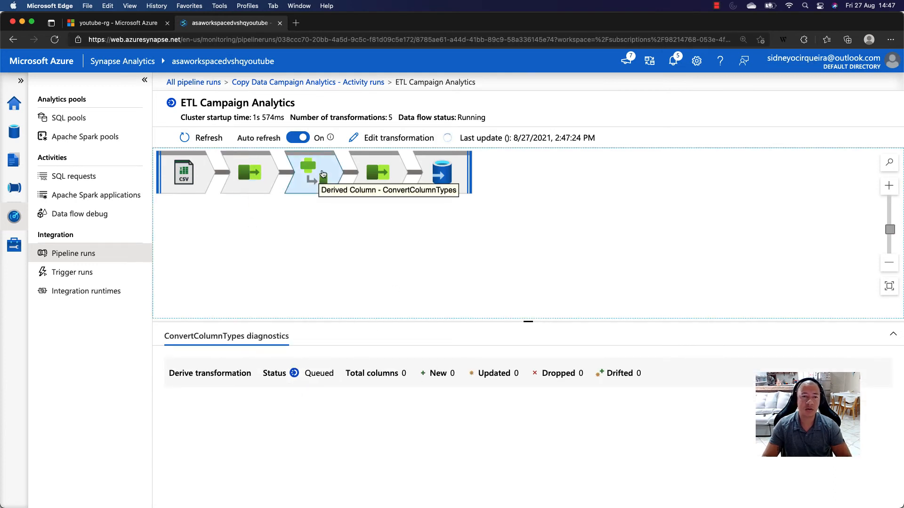
{"action": "left_click", "coordinate": [382, 170]}
{"action": "left_click", "coordinate": [435, 171]}
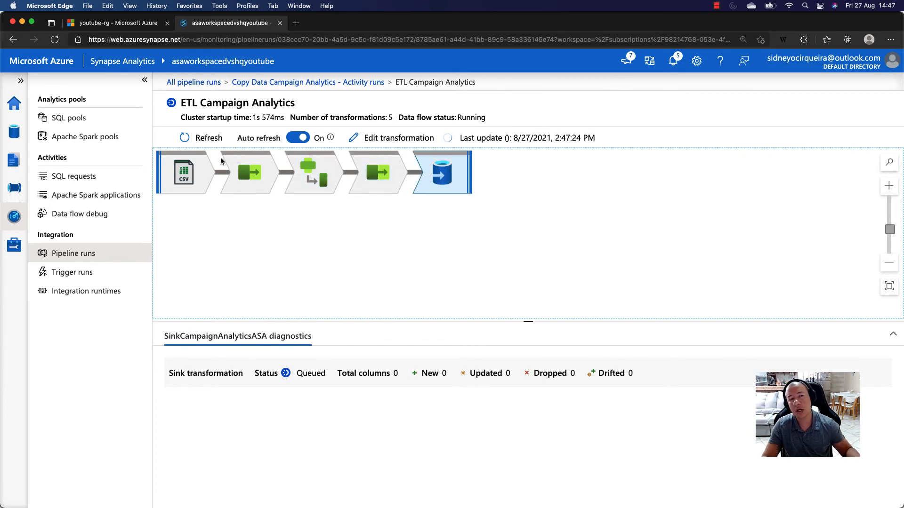
{"action": "left_click", "coordinate": [218, 175]}
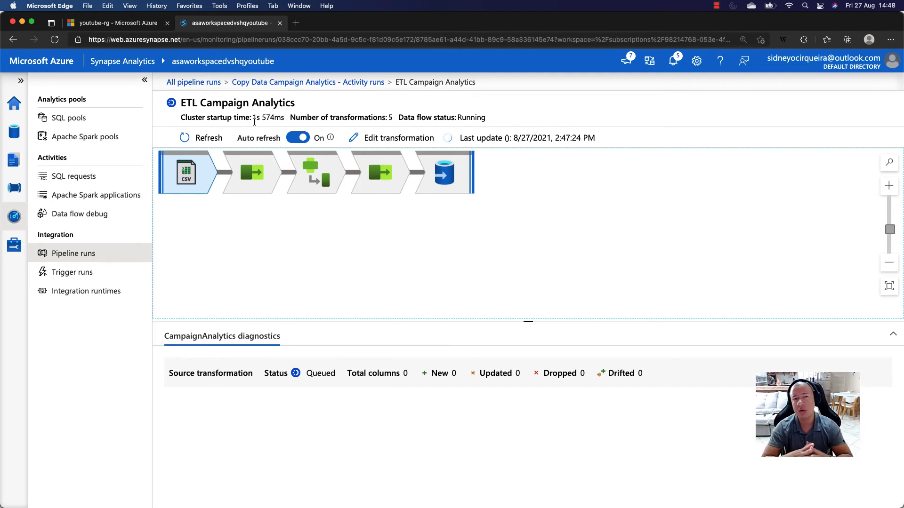
- Refresh the run details, enlarge the diagnostics area and examine the calculated rows and stage time of the CampaignAnalytics source
{"action": "left_click", "coordinate": [201, 138]}
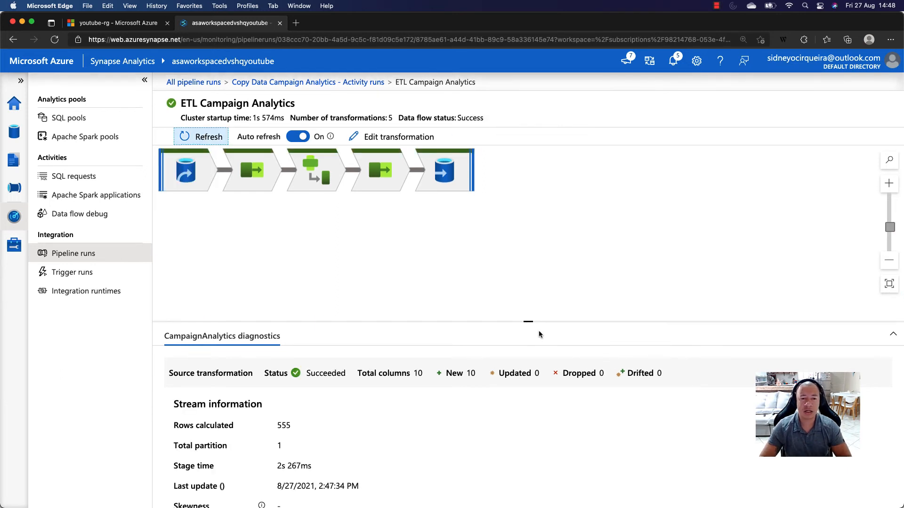
{"action": "left_click_drag", "start_coordinate": [529, 322], "coordinate": [529, 231]}
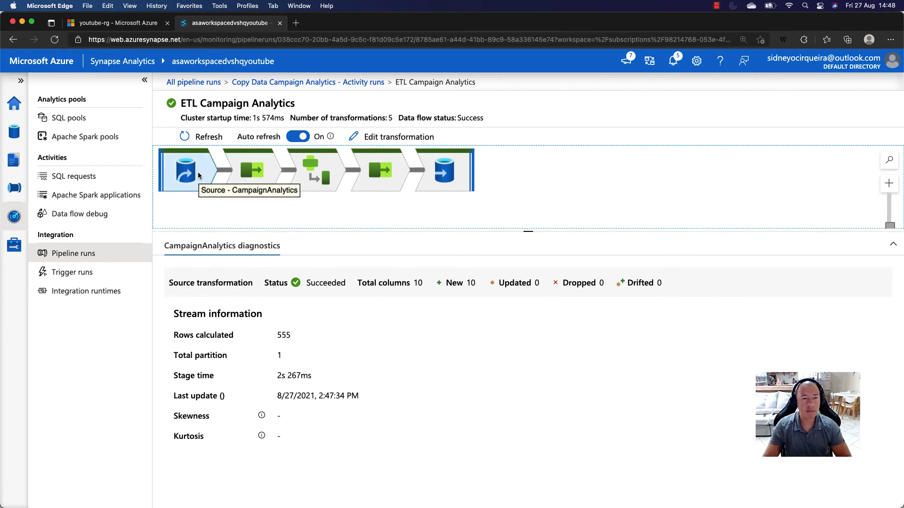
{"action": "left_click_drag", "start_coordinate": [277, 336], "coordinate": [284, 335]}
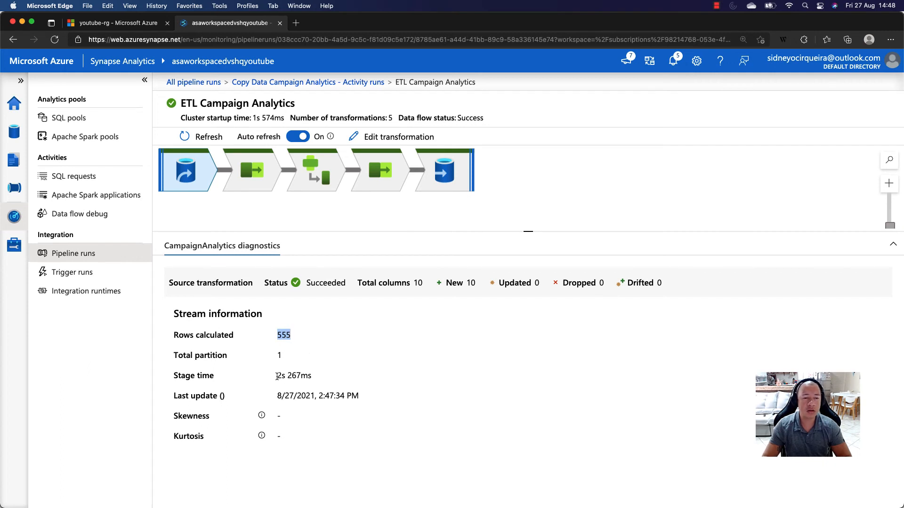
{"action": "left_click", "coordinate": [277, 377]}
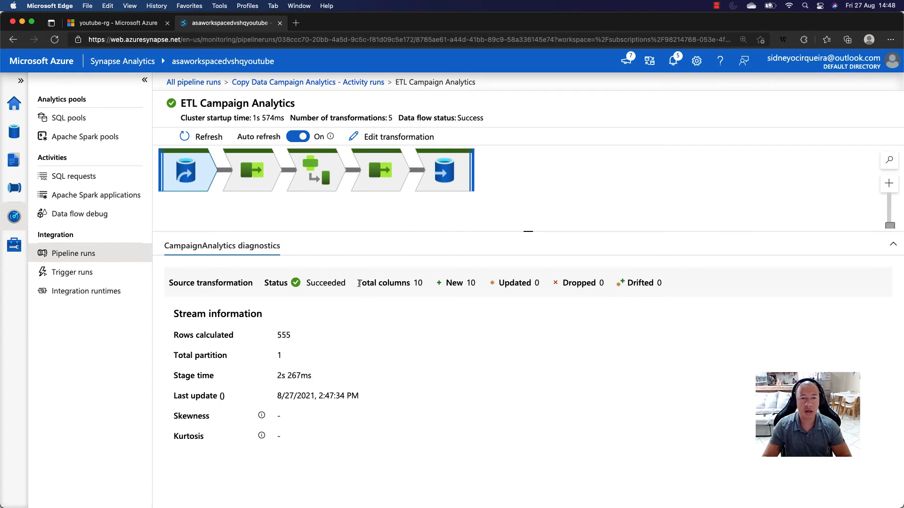
- Examine the refreshed stream information of MappingColumns, ConvertColumnTypes, the second select transformation and SinkCampaignAnalyticsASA
{"action": "left_click", "coordinate": [257, 190]}
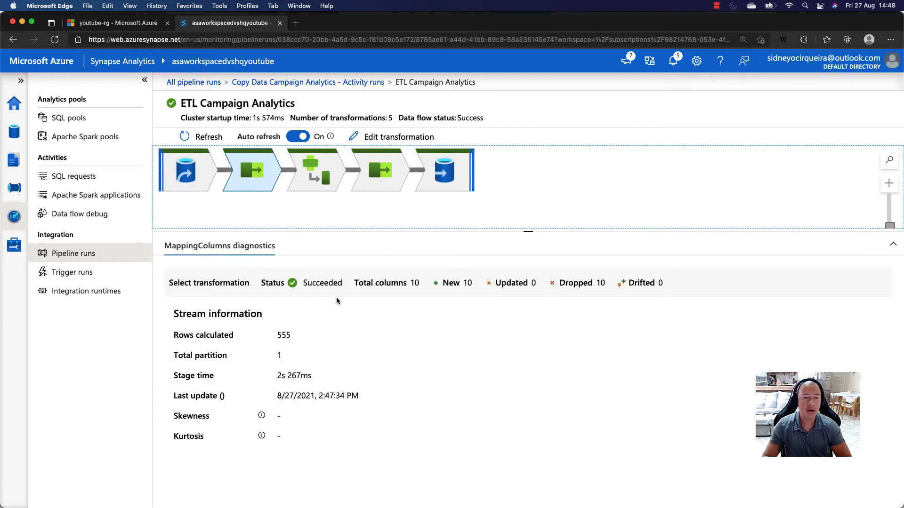
{"action": "double_click", "coordinate": [285, 336]}
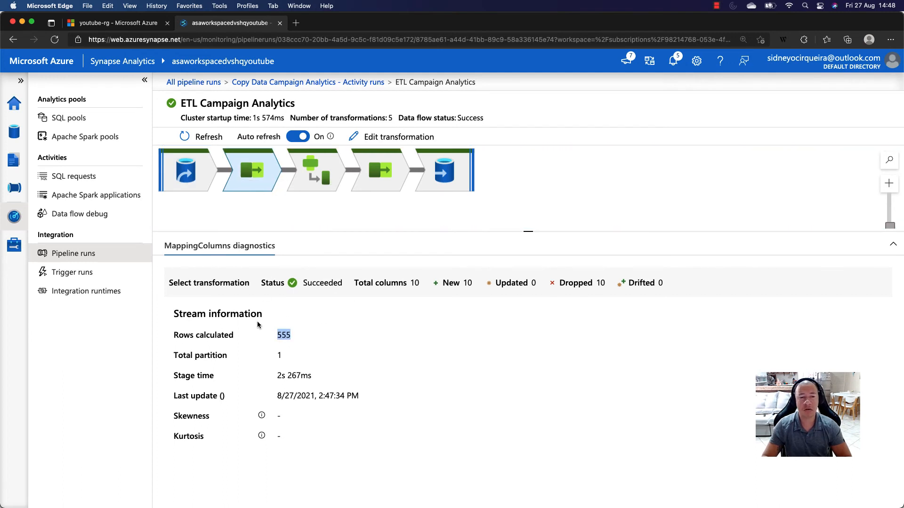
{"action": "left_click", "coordinate": [322, 190]}
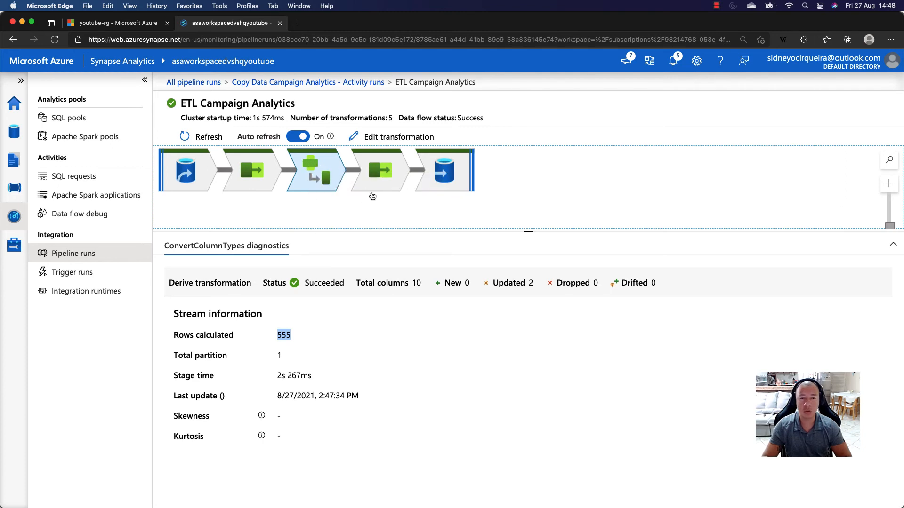
{"action": "left_click", "coordinate": [384, 179]}
{"action": "left_click", "coordinate": [443, 165]}
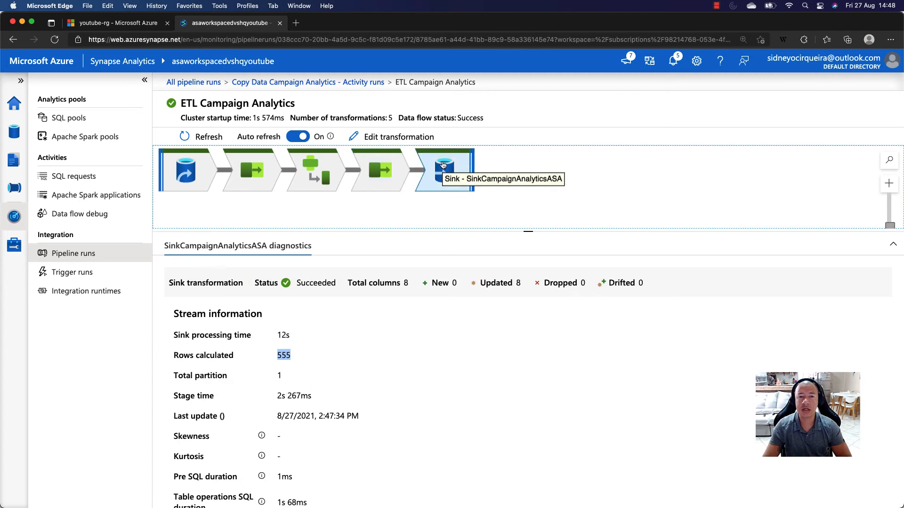
- Examine the SQL and command durations in the SinkCampaignAnalyticsASA diagnostics, and enlarge the data flow graph area
{"action": "scroll", "coordinate": [390, 346], "scroll_direction": "down", "scroll_amount": 5}
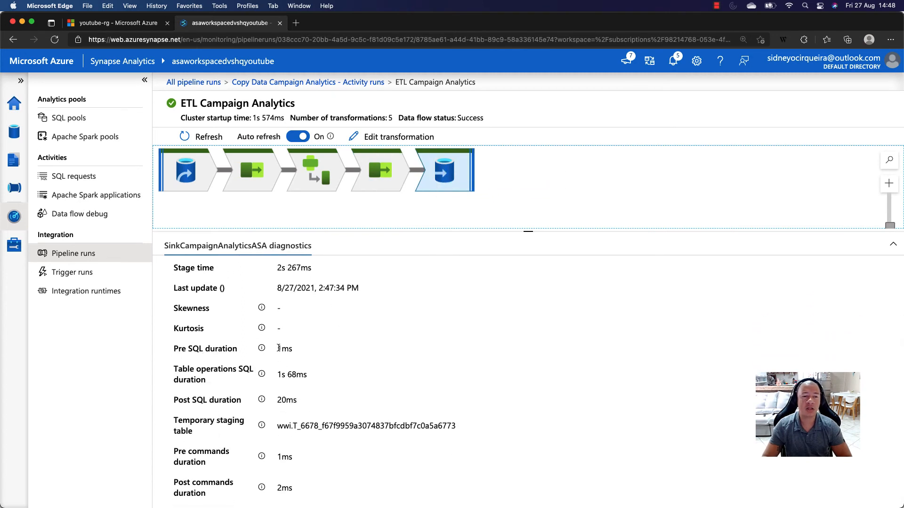
{"action": "left_click_drag", "start_coordinate": [278, 348], "coordinate": [295, 350]}
{"action": "left_click", "coordinate": [296, 349]}
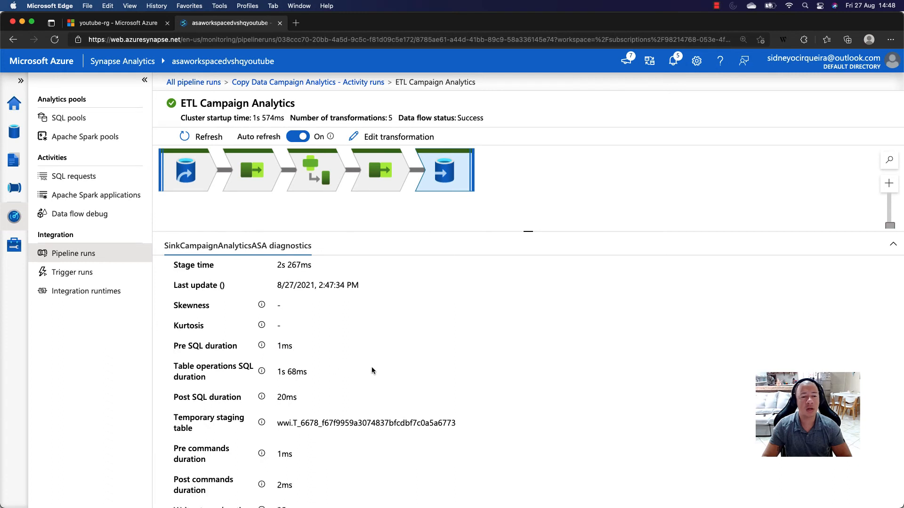
{"action": "scroll", "coordinate": [371, 370], "scroll_direction": "down", "scroll_amount": 1}
{"action": "scroll", "coordinate": [325, 323], "scroll_direction": "up", "scroll_amount": 5}
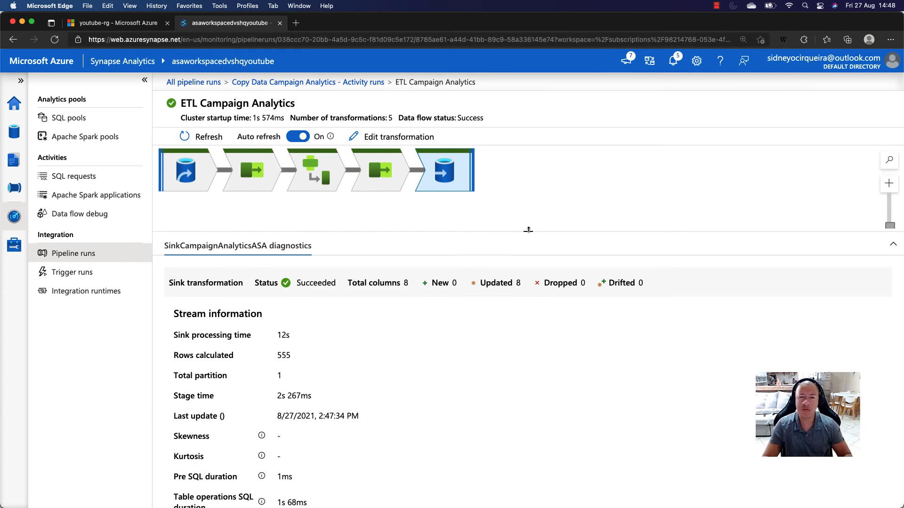
{"action": "left_click_drag", "start_coordinate": [528, 230], "coordinate": [534, 311]}
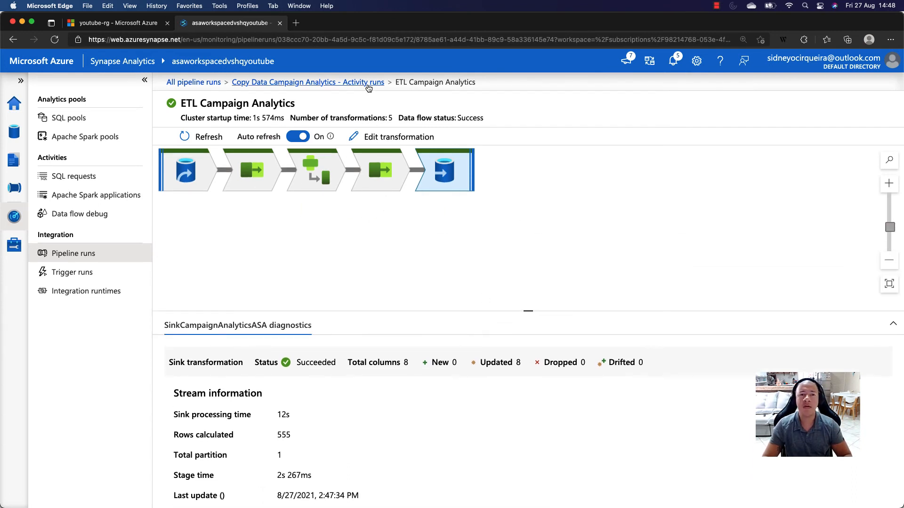
- Check the ETL Campaign Analytics run in the pipeline's activity runs, reopen its data flow details and return to the activity runs
{"action": "left_click", "coordinate": [369, 87]}
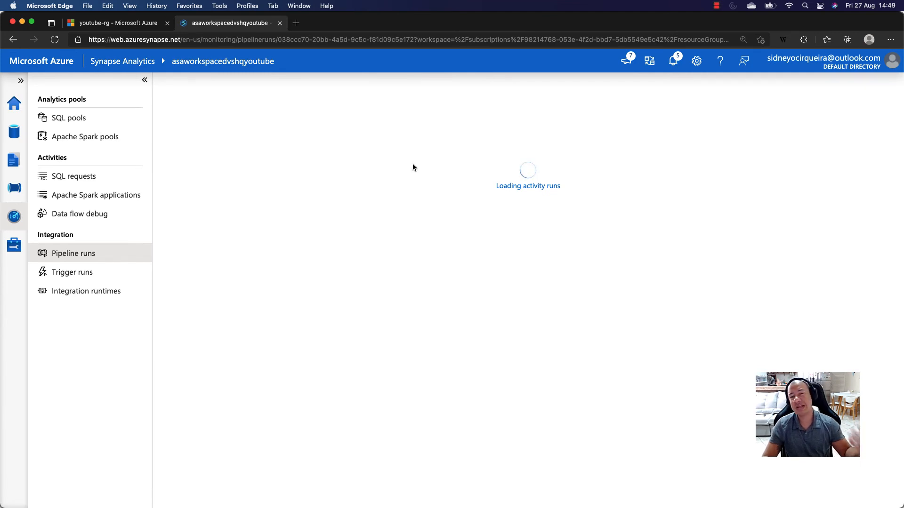
{"action": "left_click_drag", "start_coordinate": [505, 177], "coordinate": [462, 174]}
{"action": "left_click_drag", "start_coordinate": [443, 437], "coordinate": [473, 436]}
{"action": "left_click", "coordinate": [271, 433]}
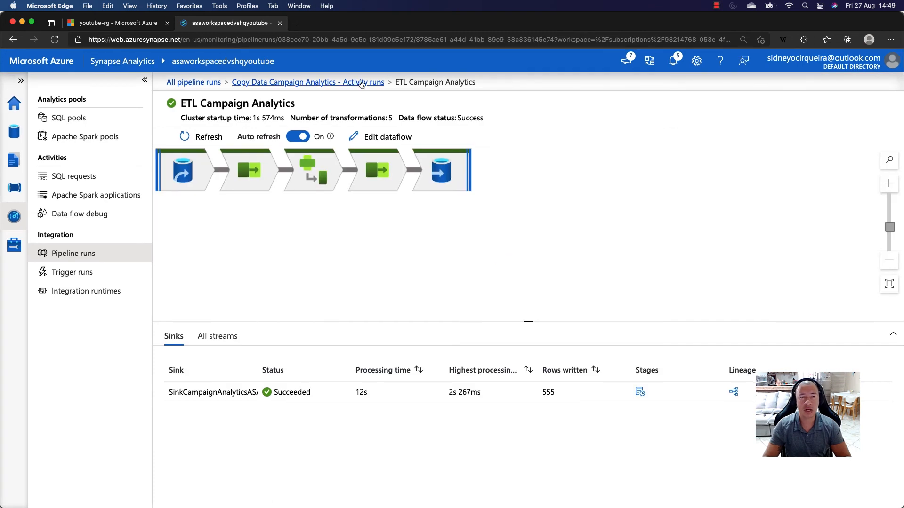
{"action": "left_click", "coordinate": [257, 83]}
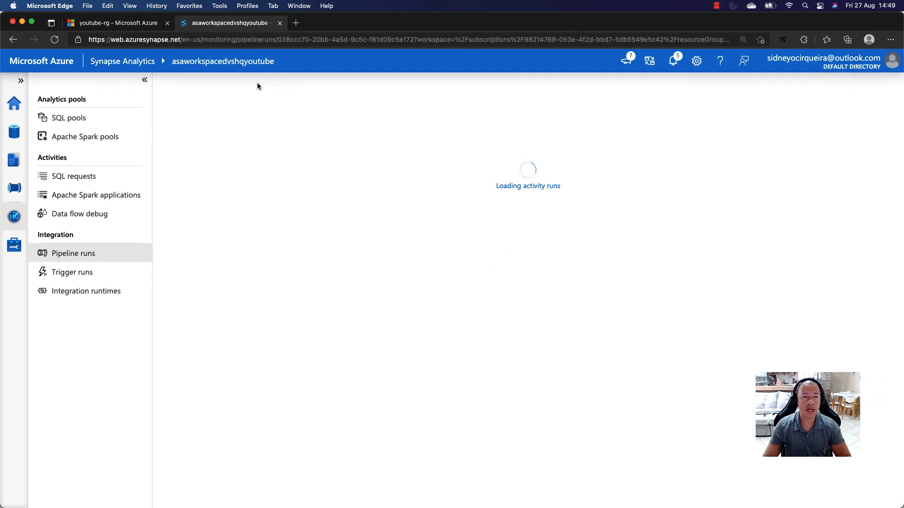
- Expand the tables of the SQLPool01 database in the workspace data and locate wwi.CampaignAnalytics
{"action": "left_click", "coordinate": [14, 160]}
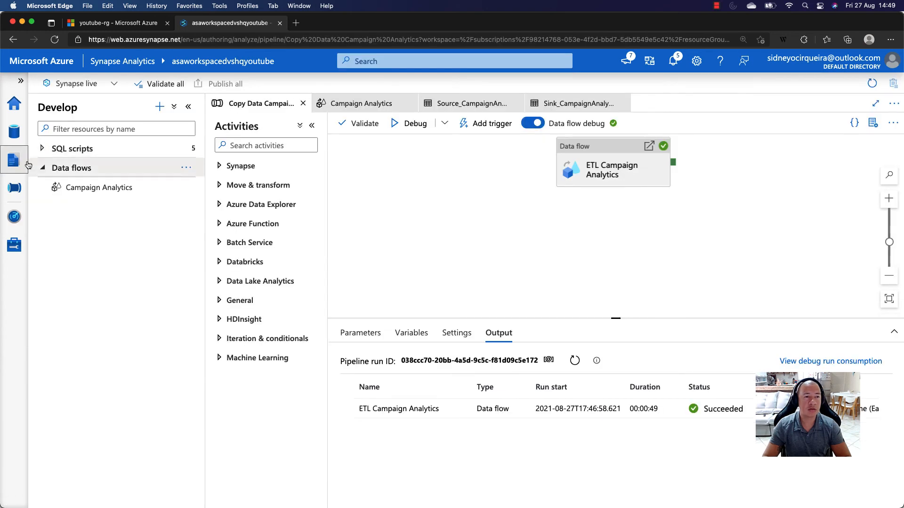
{"action": "left_click", "coordinate": [14, 131]}
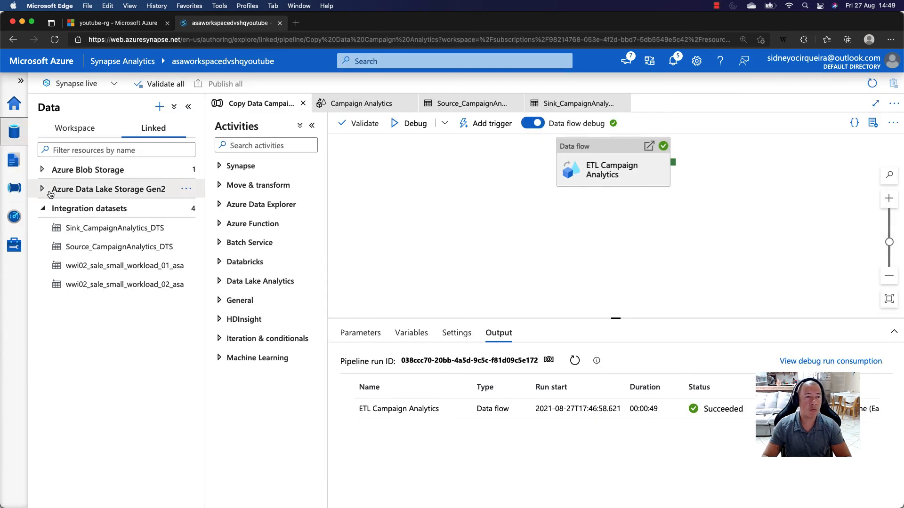
{"action": "left_click", "coordinate": [73, 128]}
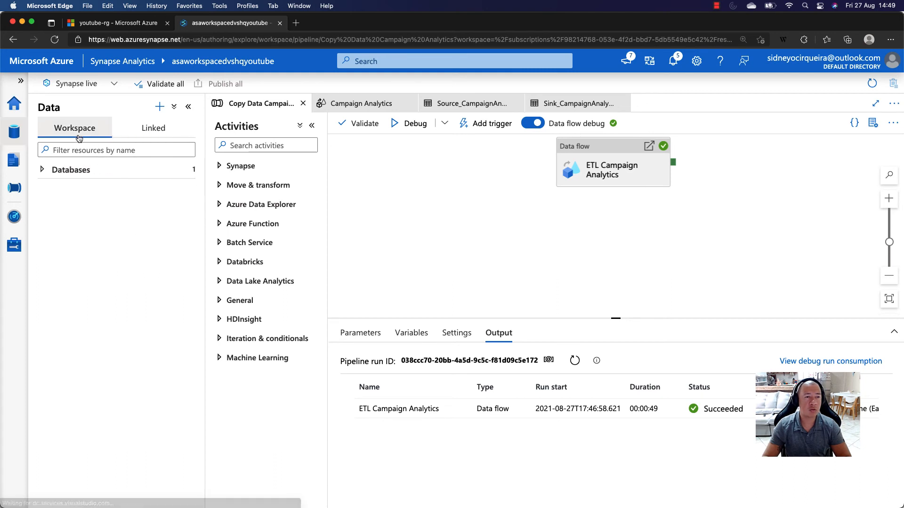
{"action": "left_click", "coordinate": [42, 172]}
{"action": "left_click", "coordinate": [47, 189]}
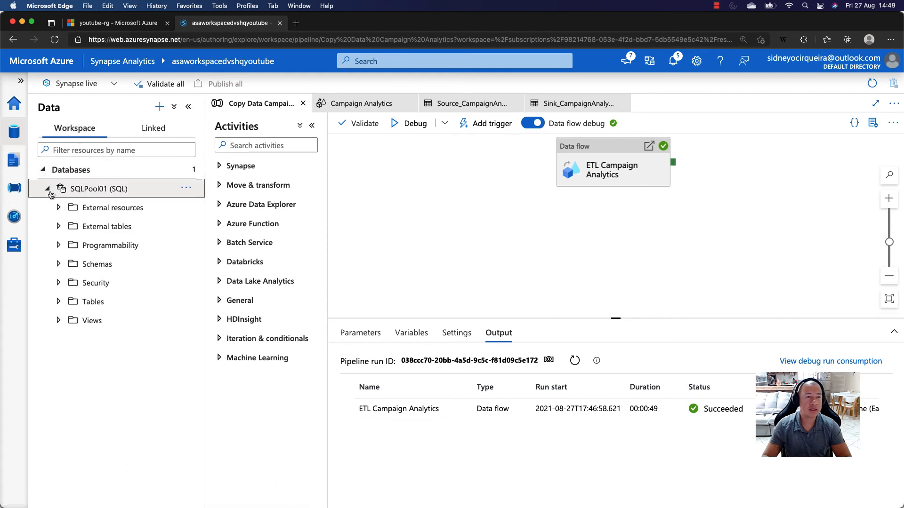
{"action": "left_click", "coordinate": [58, 302]}
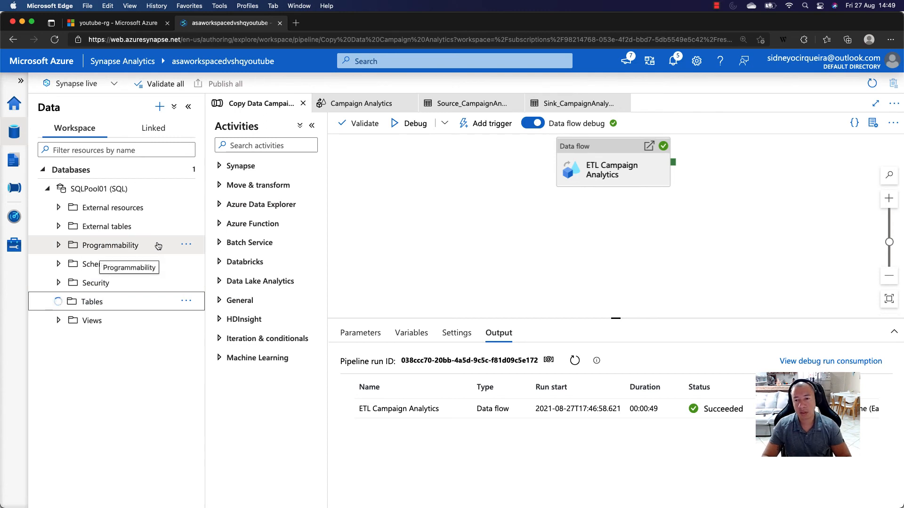
{"action": "scroll", "coordinate": [158, 246], "scroll_direction": "down", "scroll_amount": 3}
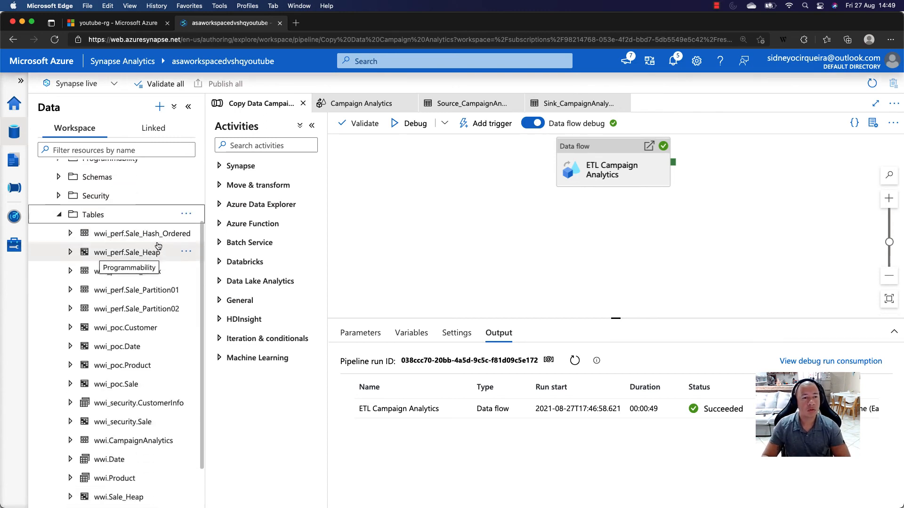
{"action": "scroll", "coordinate": [158, 245], "scroll_direction": "down", "scroll_amount": 2}
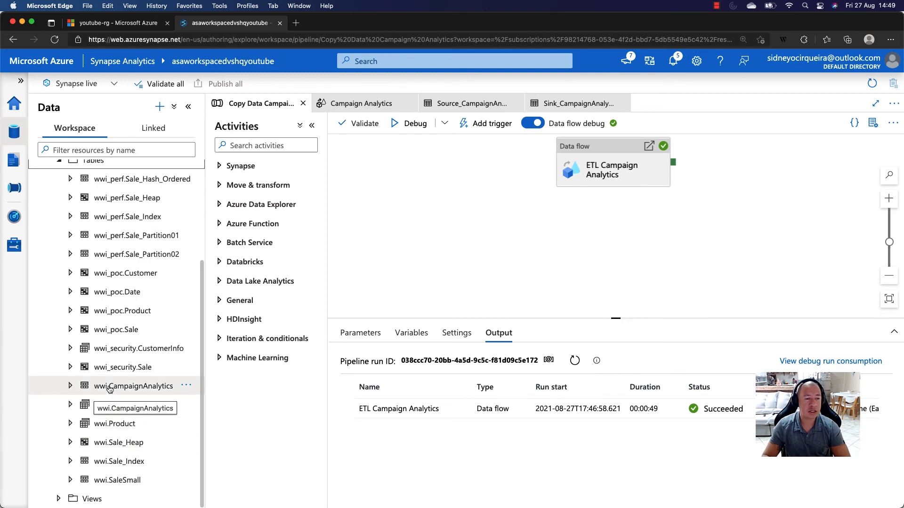
- Create a SQL script that selects the top 100 rows of wwi.CampaignAnalytics and enlarge the results area
{"action": "left_click", "coordinate": [186, 386]}
{"action": "mouse_move", "coordinate": [237, 405]}
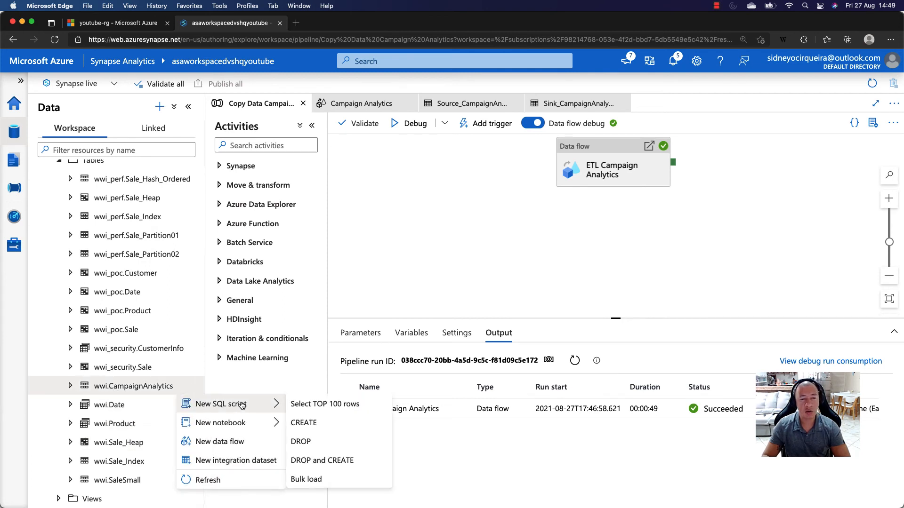
{"action": "left_click", "coordinate": [301, 404]}
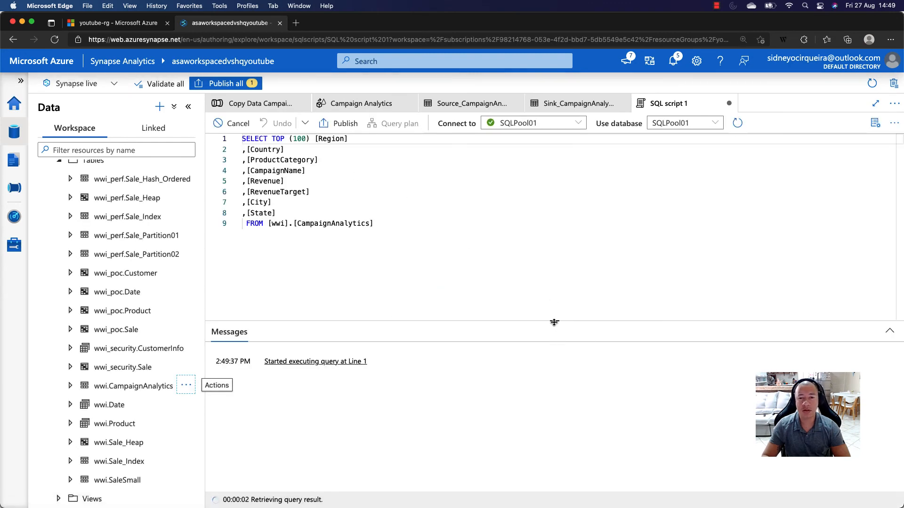
{"action": "left_click_drag", "start_coordinate": [552, 322], "coordinate": [554, 188]}
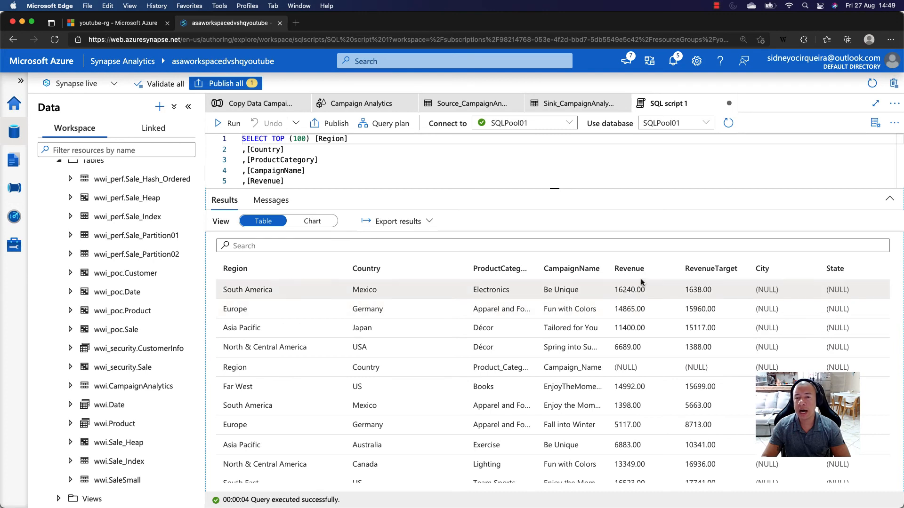
- Examine the Revenue and RevenueTarget columns of the query results
{"action": "left_click_drag", "start_coordinate": [616, 291], "coordinate": [649, 292]}
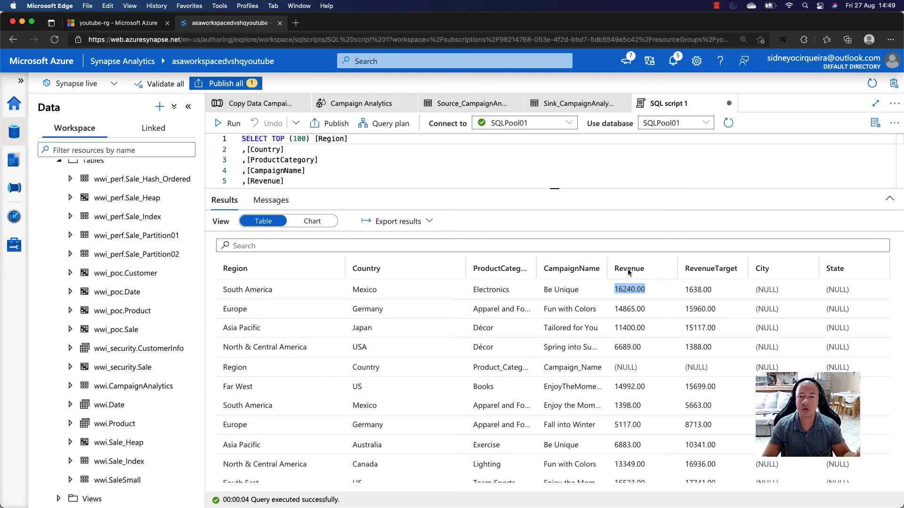
{"action": "left_click", "coordinate": [644, 273]}
{"action": "left_click", "coordinate": [700, 272]}
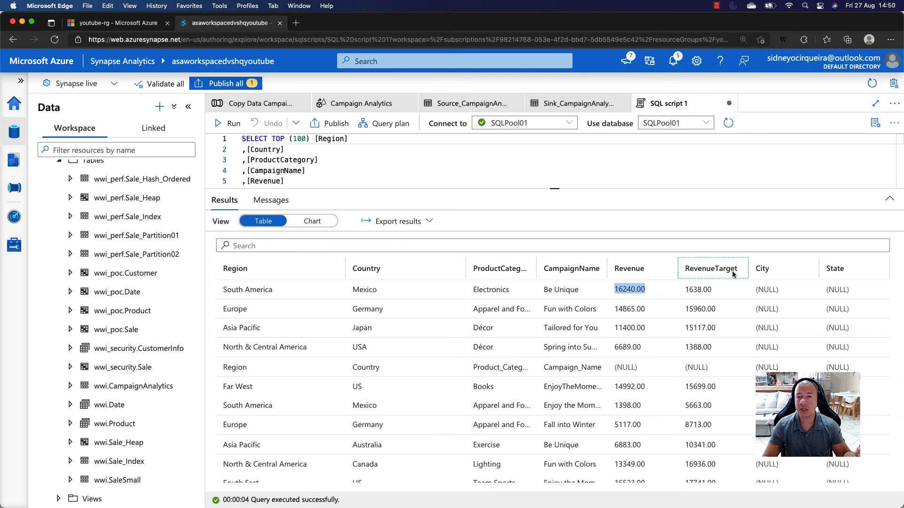
- Preview the data of the Source_CampaignAnalytics_DTS dataset, examine the raw revenue values and close the preview
{"action": "left_click", "coordinate": [450, 105]}
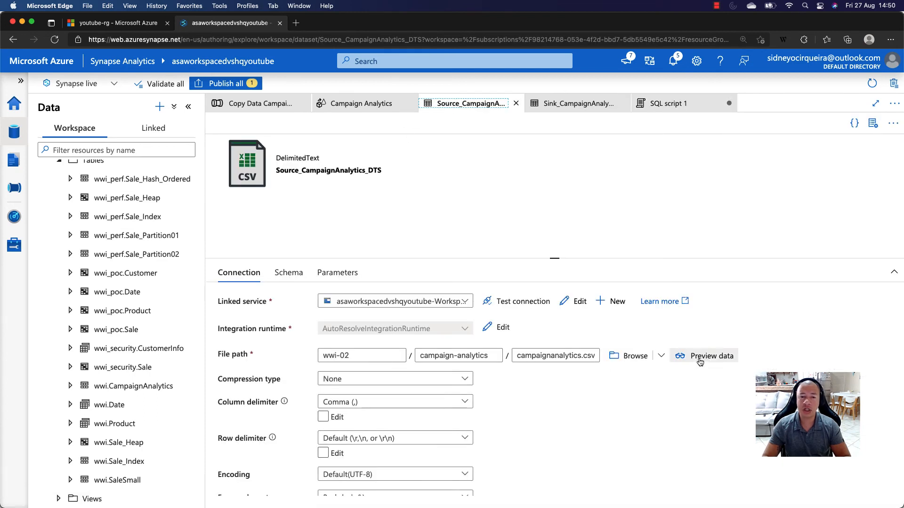
{"action": "left_click", "coordinate": [688, 357]}
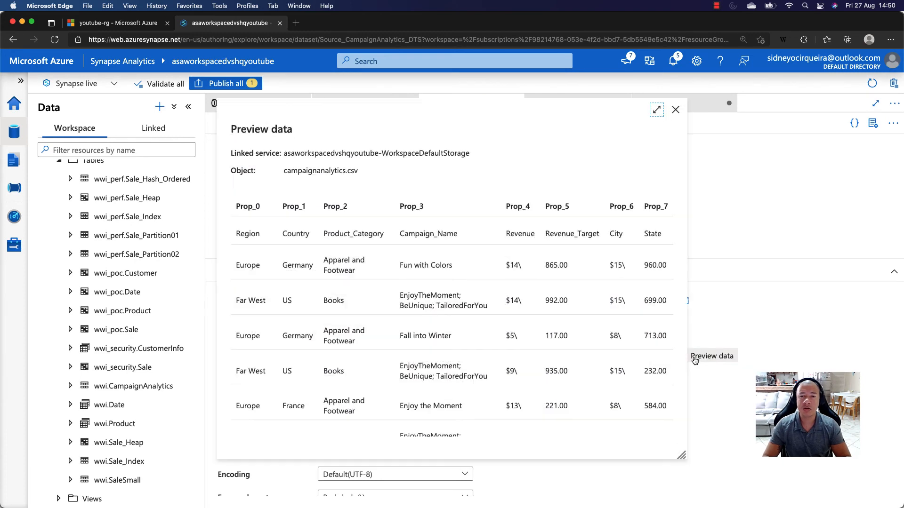
{"action": "scroll", "coordinate": [512, 271], "scroll_direction": "right", "scroll_amount": 1}
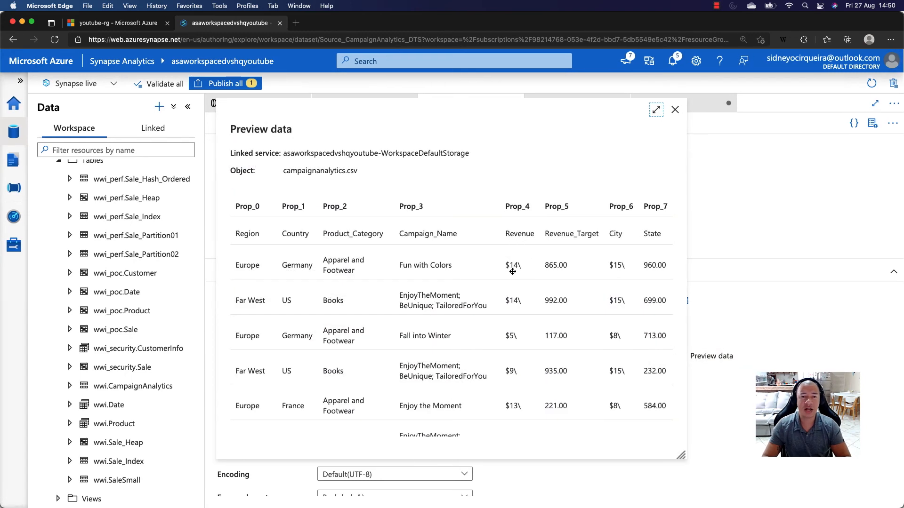
{"action": "left_click", "coordinate": [513, 271]}
{"action": "scroll", "coordinate": [513, 271], "scroll_direction": "right", "scroll_amount": 1}
{"action": "scroll", "coordinate": [512, 272], "scroll_direction": "down", "scroll_amount": 3}
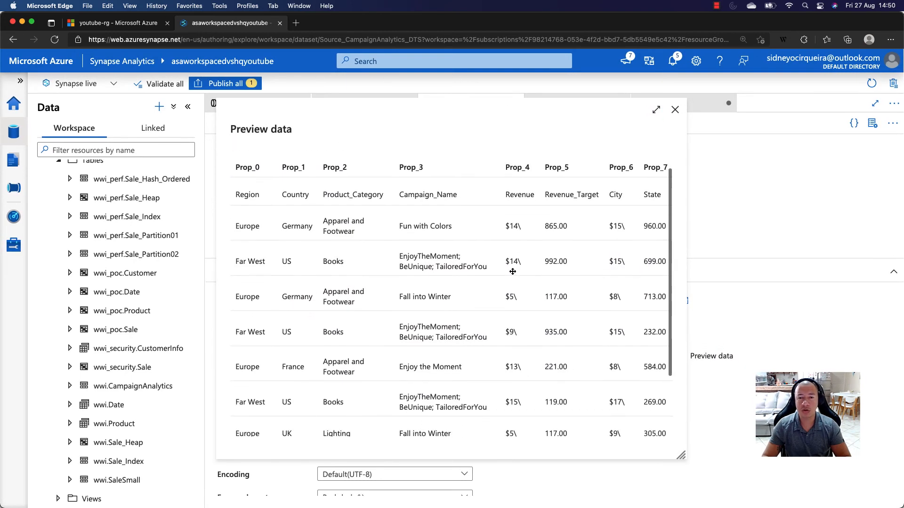
{"action": "scroll", "coordinate": [515, 243], "scroll_direction": "up", "scroll_amount": 3}
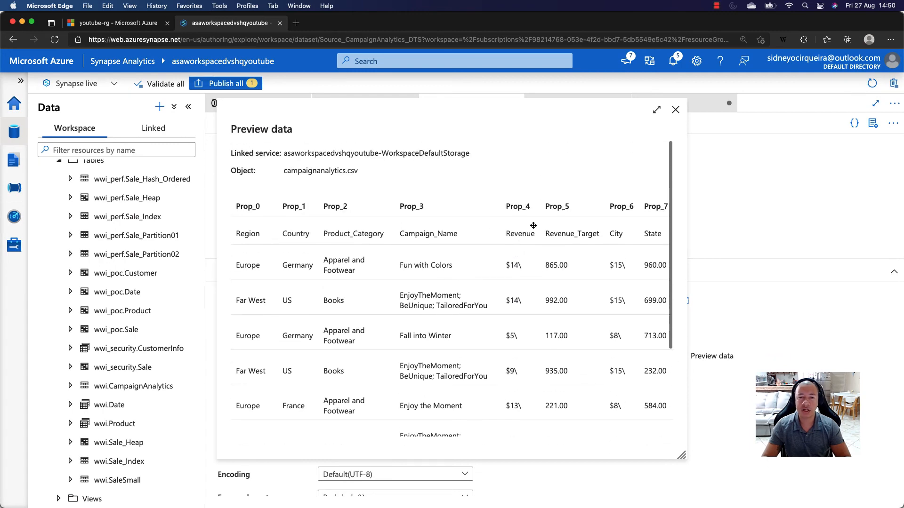
{"action": "left_click", "coordinate": [676, 109]}
- Review the sink dataset, the Campaign Analytics data flow and the source dataset, and return to the SQL script showing its full query
{"action": "left_click", "coordinate": [572, 104]}
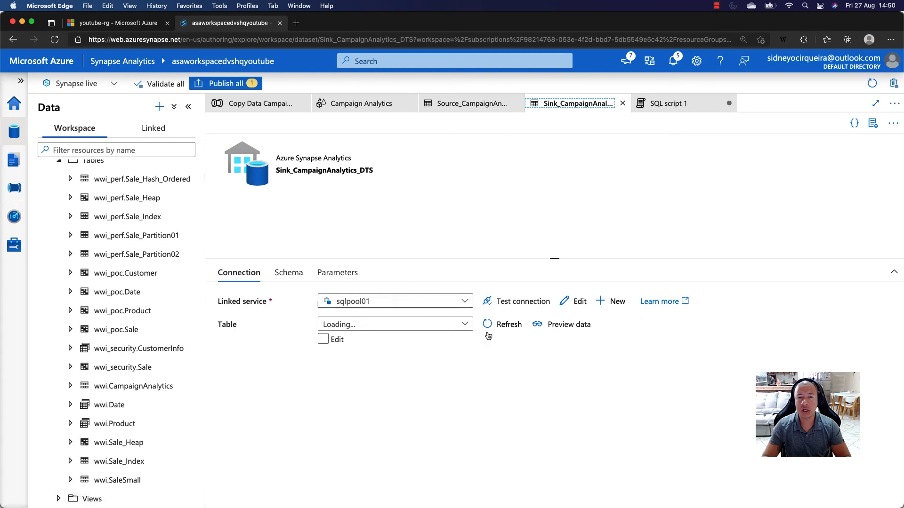
{"action": "left_click", "coordinate": [386, 103]}
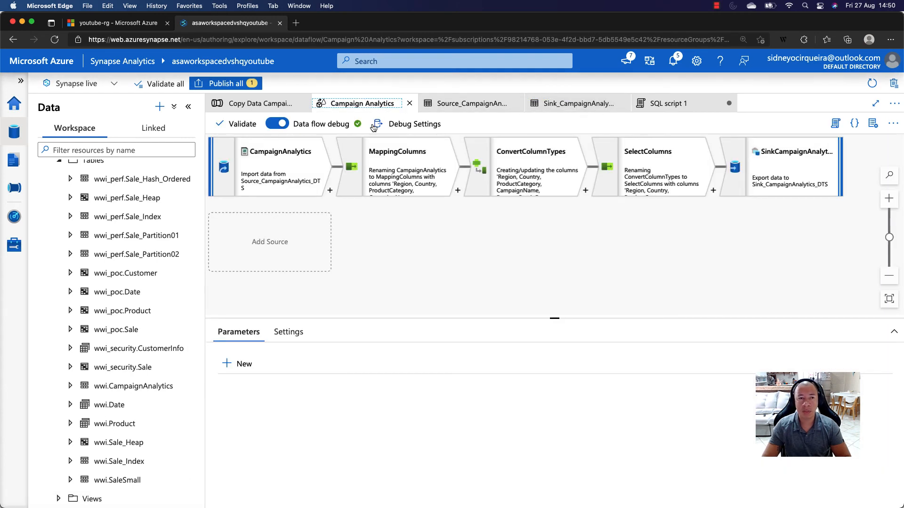
{"action": "left_click", "coordinate": [485, 104]}
{"action": "left_click", "coordinate": [657, 106]}
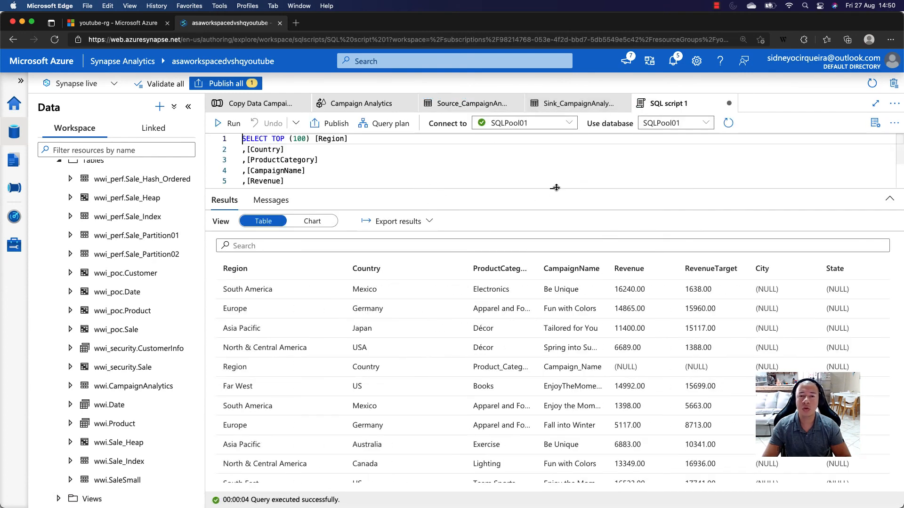
{"action": "left_click_drag", "start_coordinate": [552, 232], "coordinate": [553, 232]}
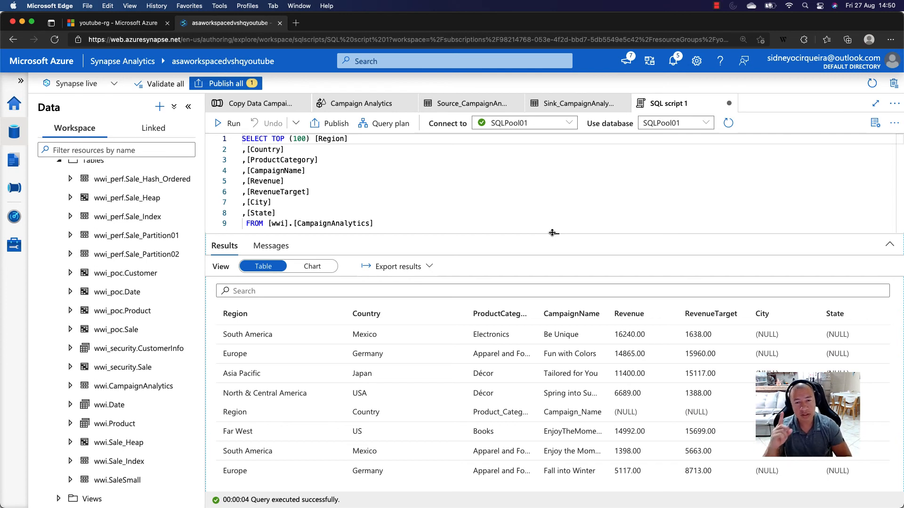
- Search the web in a new browser tab for "differences between data factory and synapse pipelines" and open the Microsoft Docs article on differences from Azure Data Factory
{"action": "key", "text": "super+t"}
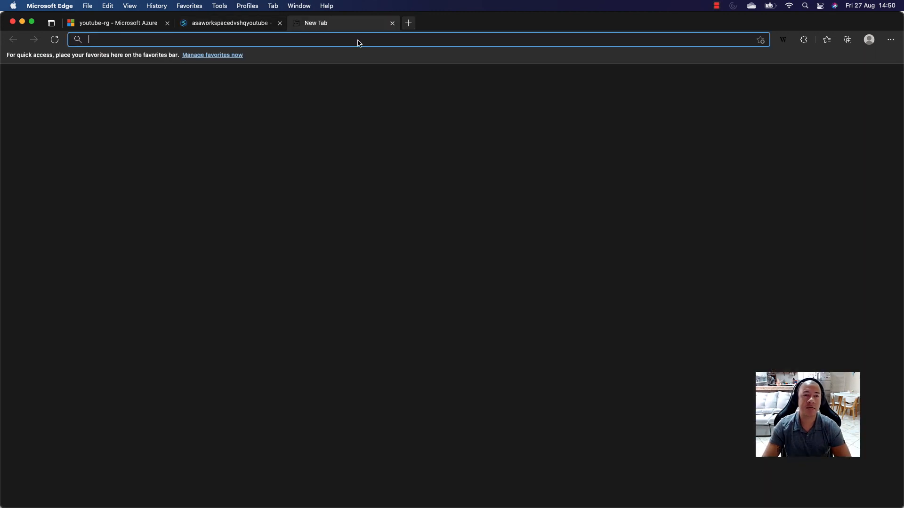
{"action": "type", "text": "diff"}
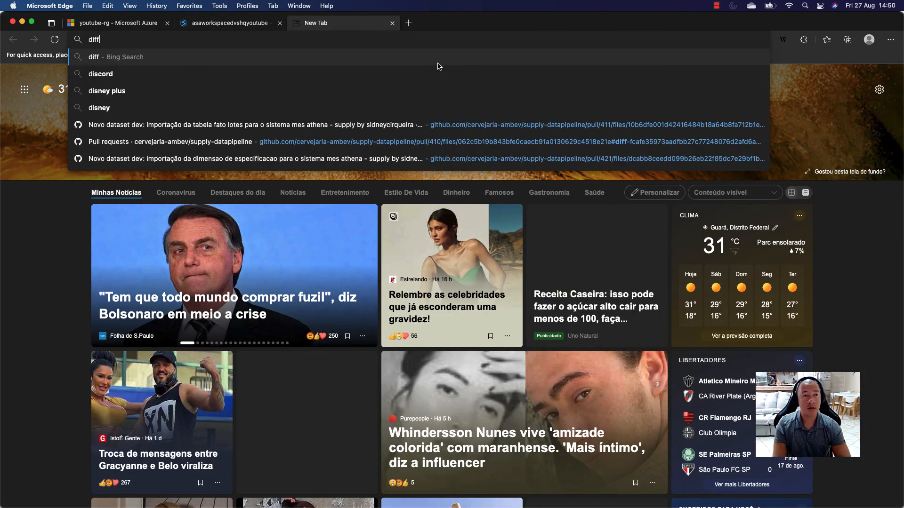
{"action": "type", "text": "erence"}
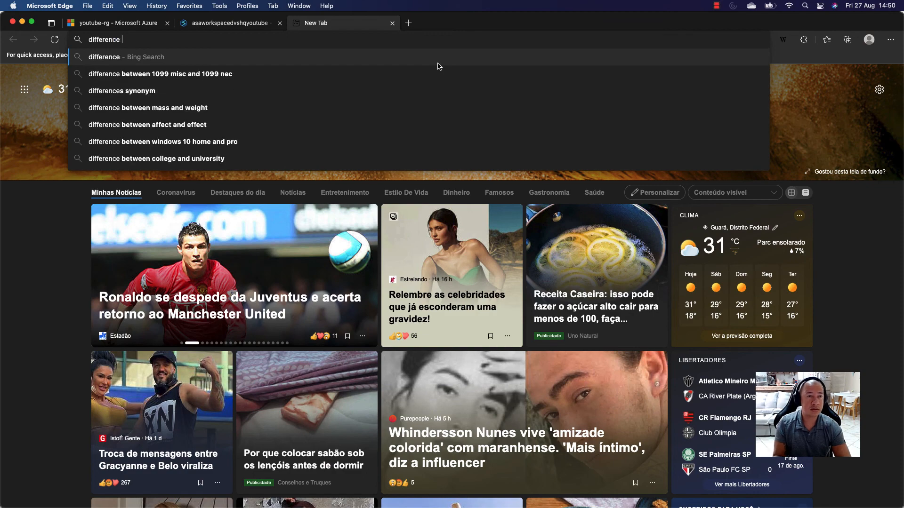
{"action": "type", "text": "s b"}
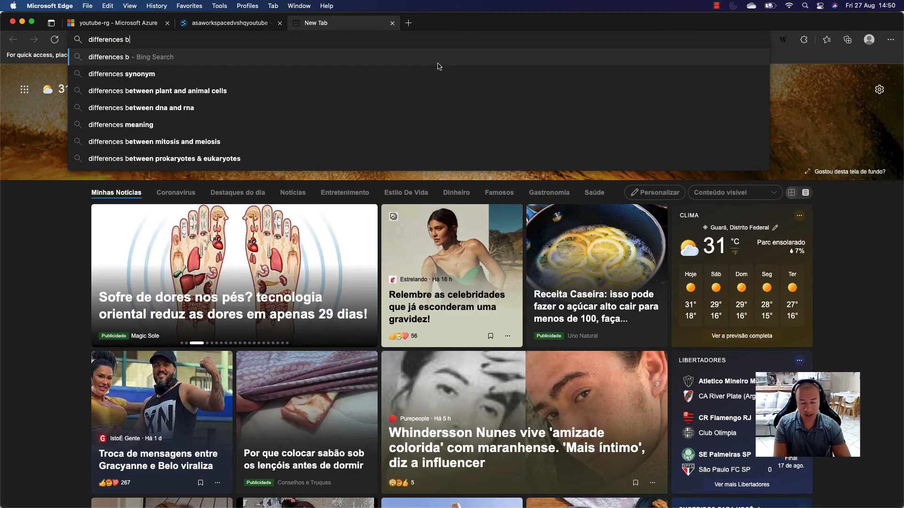
{"action": "type", "text": "etween plant and animal cells"}
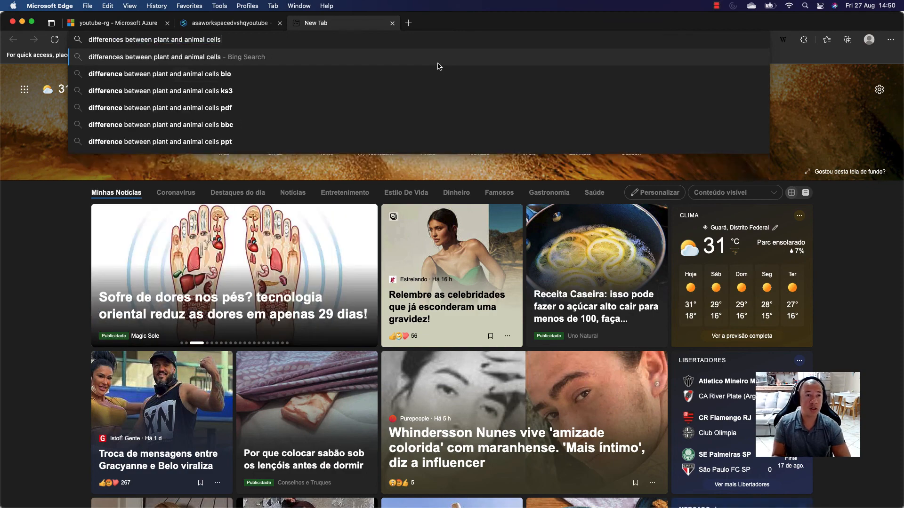
{"action": "key", "text": "BackSpace"}
{"action": "key", "text": "BackSpace"}
{"action": "key", "text": "BackSpace"}
{"action": "key", "text": "BackSpace"}
{"action": "key", "text": "BackSpace"}
{"action": "key", "text": "BackSpace"}
{"action": "key", "text": "BackSpace"}
{"action": "key", "text": "BackSpace"}
{"action": "key", "text": "BackSpace"}
{"action": "key", "text": "BackSpace"}
{"action": "key", "text": "BackSpace"}
{"action": "key", "text": "BackSpace"}
{"action": "key", "text": "BackSpace"}
{"action": "key", "text": "BackSpace"}
{"action": "key", "text": "BackSpace"}
{"action": "key", "text": "BackSpace"}
{"action": "key", "text": "BackSpace"}
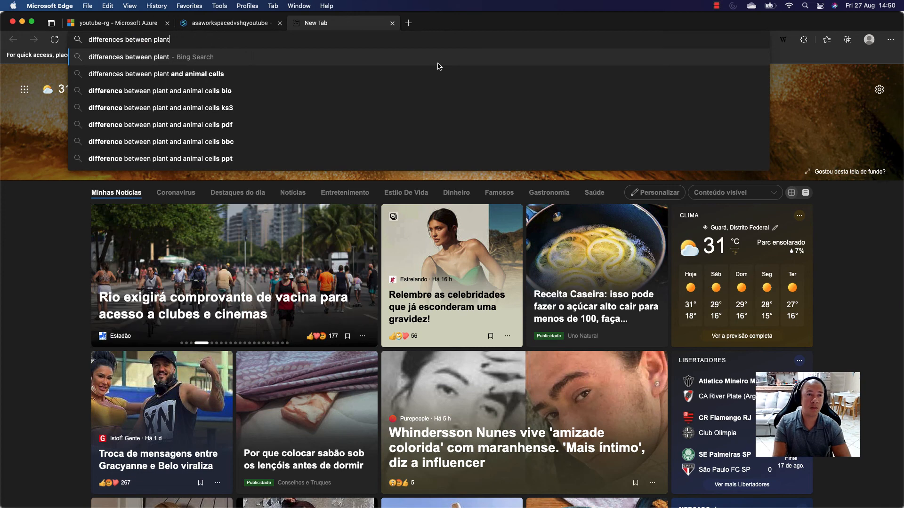
{"action": "type", "text": "data f"}
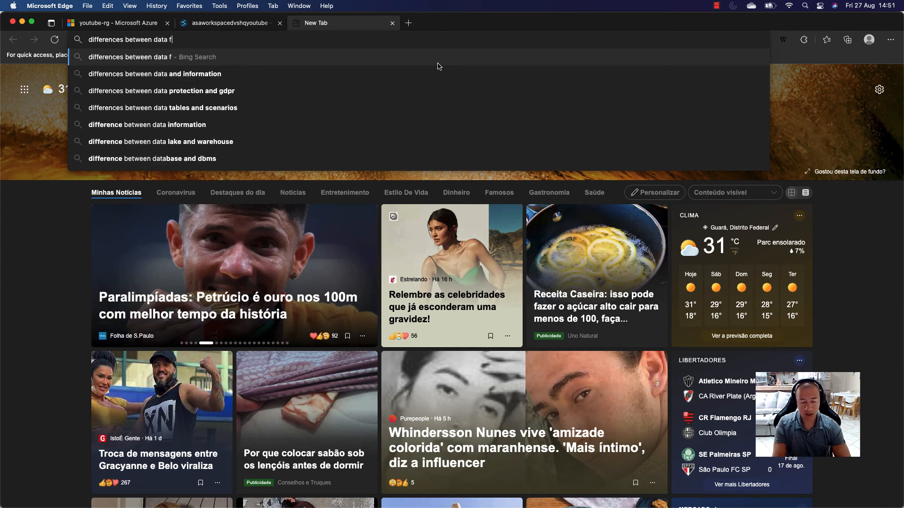
{"action": "type", "text": "actory and"}
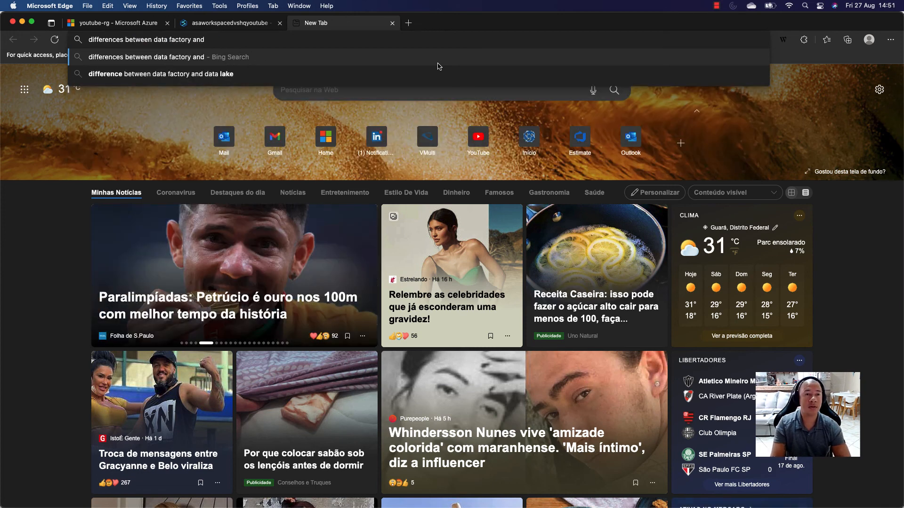
{"action": "type", "text": " synaps"}
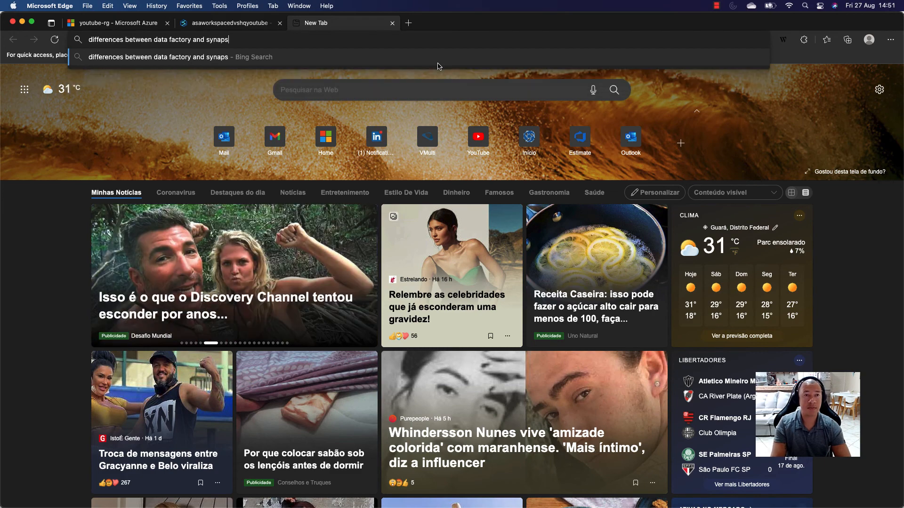
{"action": "type", "text": "e p"}
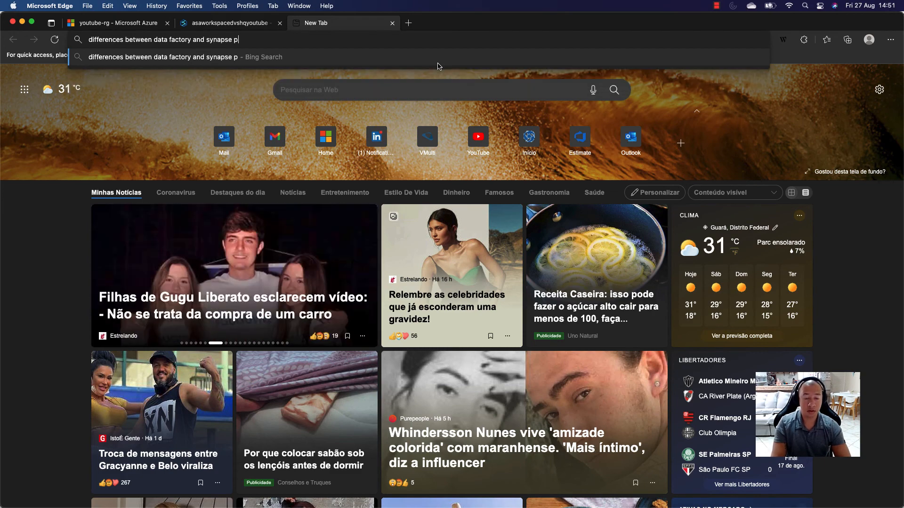
{"action": "type", "text": "ipeline"}
{"action": "key", "text": "BackSpace"}
{"action": "key", "text": "BackSpace"}
{"action": "key", "text": "BackSpace"}
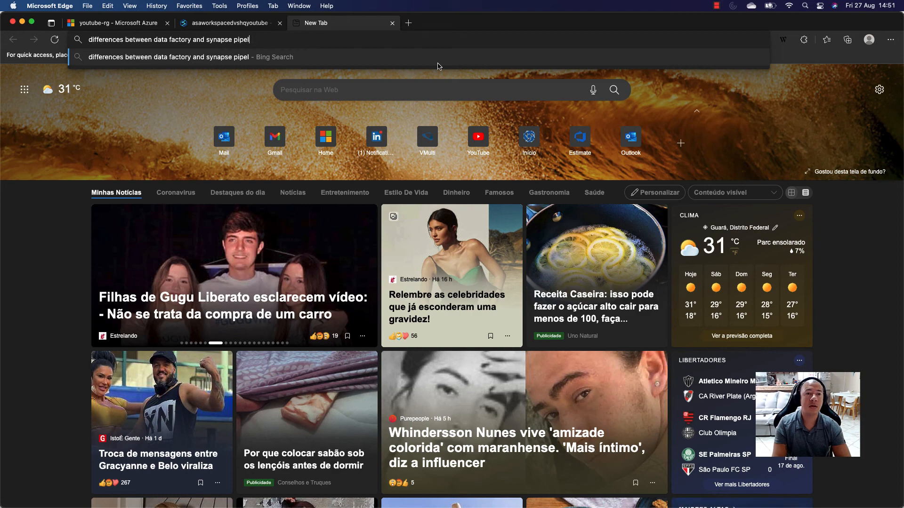
{"action": "type", "text": "ines"}
{"action": "key", "text": "Return"}
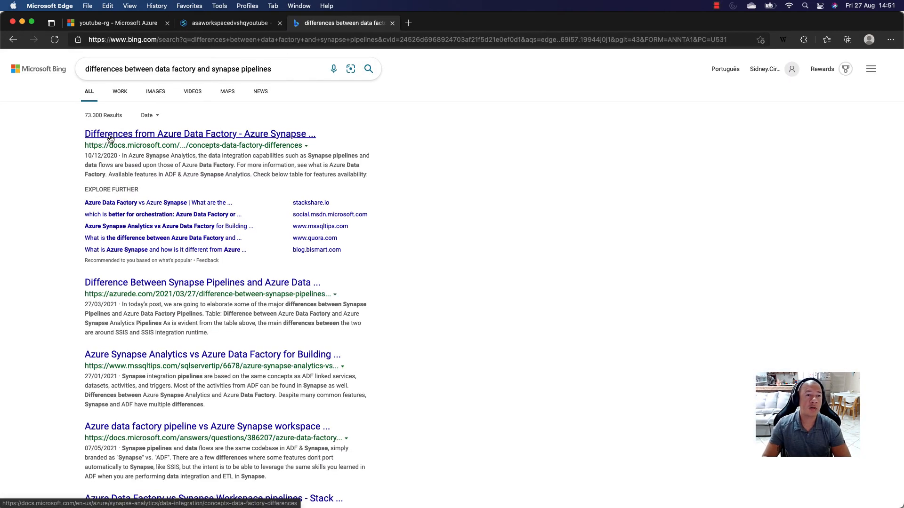
{"action": "left_click", "coordinate": [129, 135]}
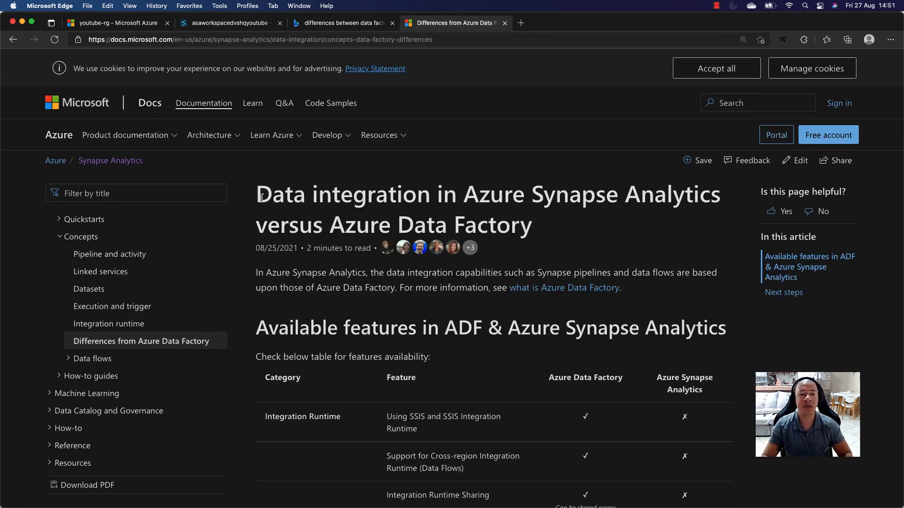
- Examine the article's title and compare the Azure Data Factory and Azure Synapse Analytics columns, including the Solution Templates row
{"action": "scroll", "coordinate": [646, 211], "scroll_direction": "down", "scroll_amount": 2}
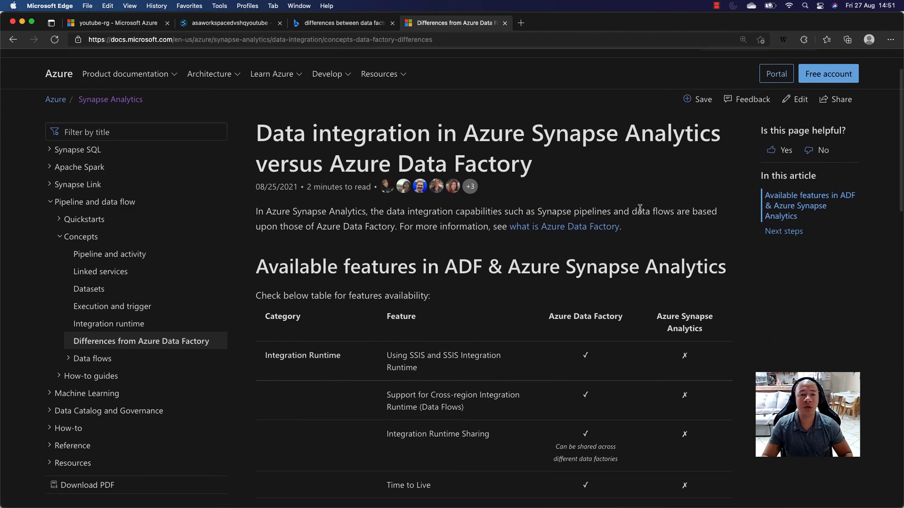
{"action": "left_click_drag", "start_coordinate": [260, 133], "coordinate": [530, 175]}
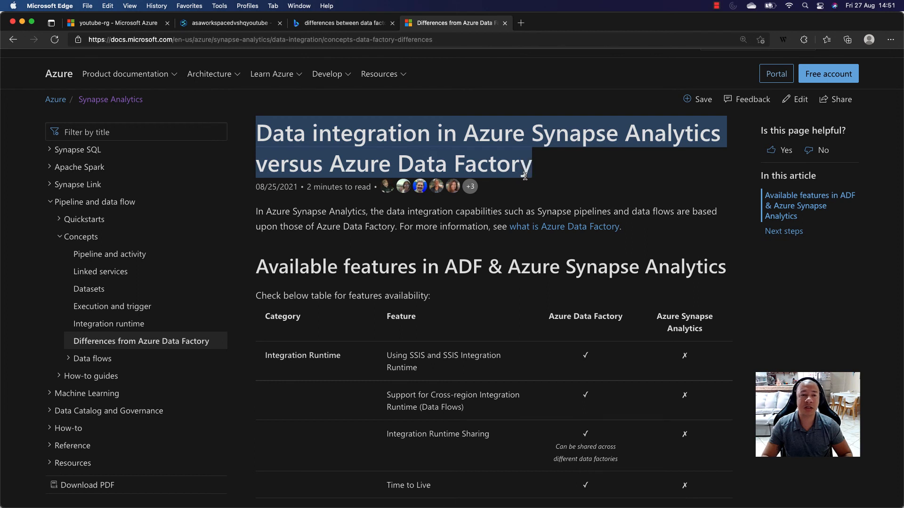
{"action": "scroll", "coordinate": [538, 176], "scroll_direction": "down", "scroll_amount": 4}
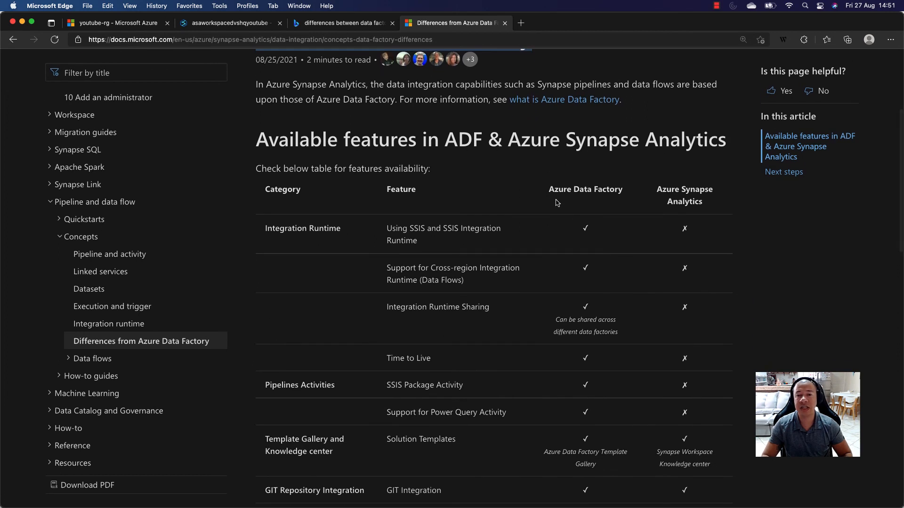
{"action": "left_click_drag", "start_coordinate": [547, 190], "coordinate": [621, 194]}
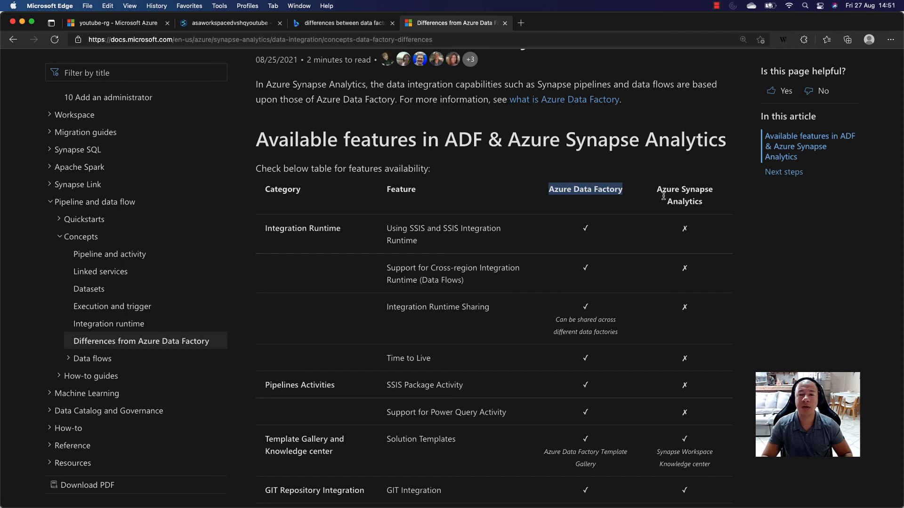
{"action": "left_click", "coordinate": [687, 229]}
{"action": "scroll", "coordinate": [675, 210], "scroll_direction": "down", "scroll_amount": 3}
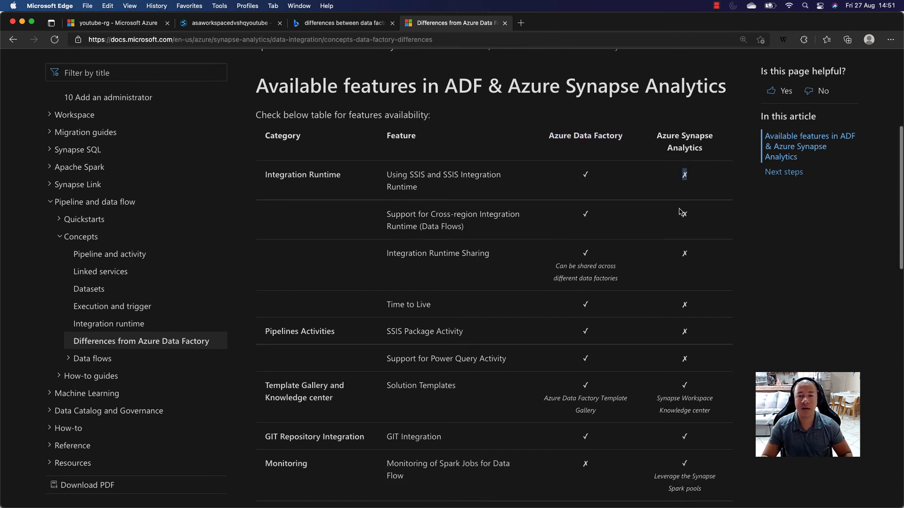
{"action": "left_click_drag", "start_coordinate": [690, 364], "coordinate": [675, 368]}
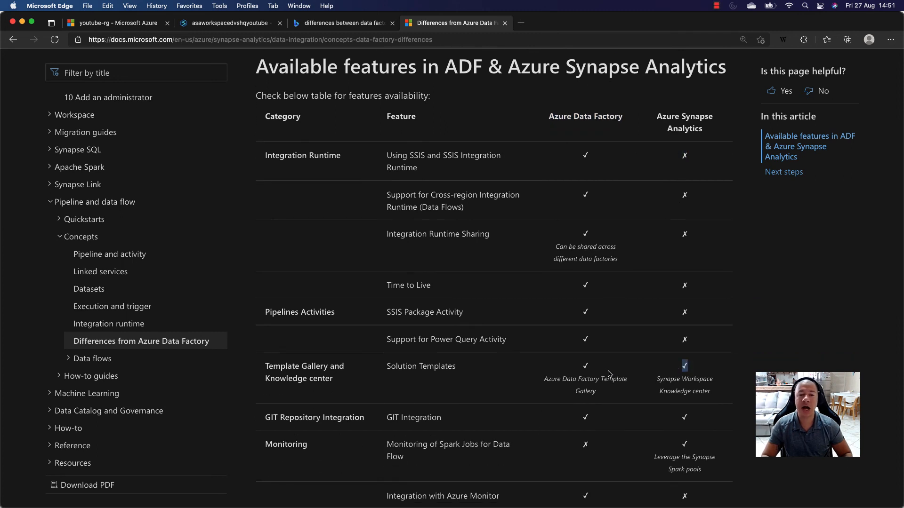
{"action": "left_click_drag", "start_coordinate": [596, 372], "coordinate": [582, 371]}
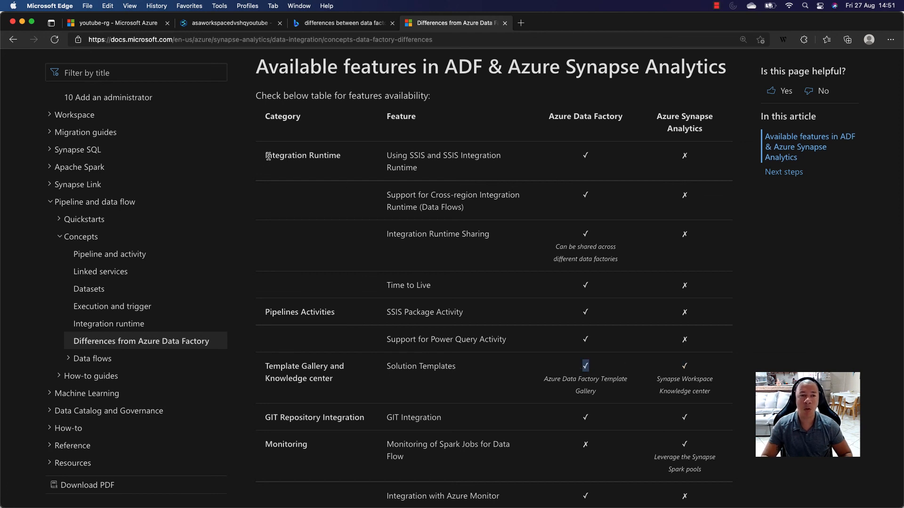
- Examine the Integration Runtime rows of the feature availability table and review the article's title again
{"action": "left_click_drag", "start_coordinate": [387, 162], "coordinate": [413, 163]}
{"action": "left_click_drag", "start_coordinate": [467, 214], "coordinate": [500, 232]}
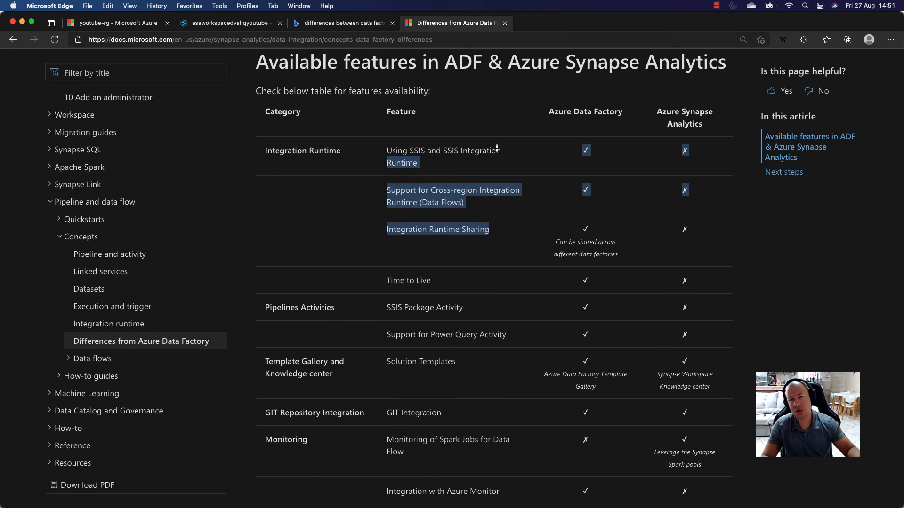
{"action": "left_click", "coordinate": [548, 157]}
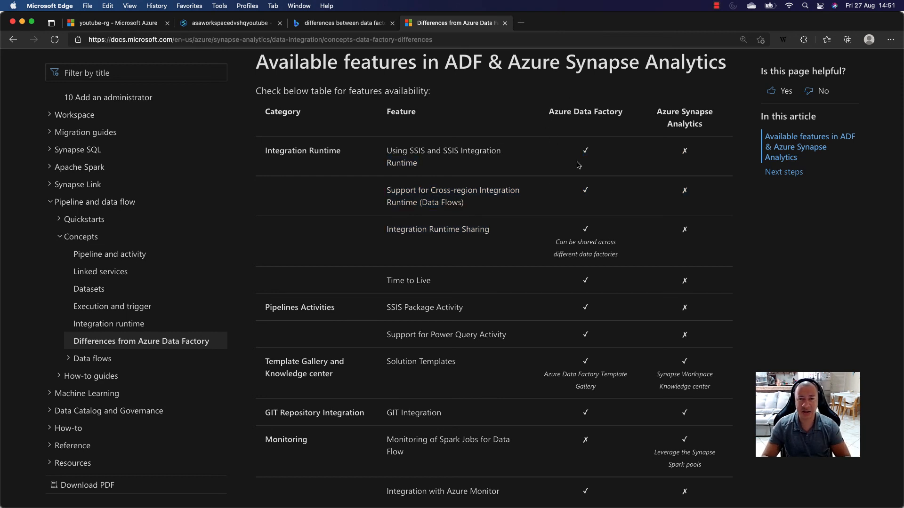
{"action": "scroll", "coordinate": [459, 126], "scroll_direction": "up", "scroll_amount": 5}
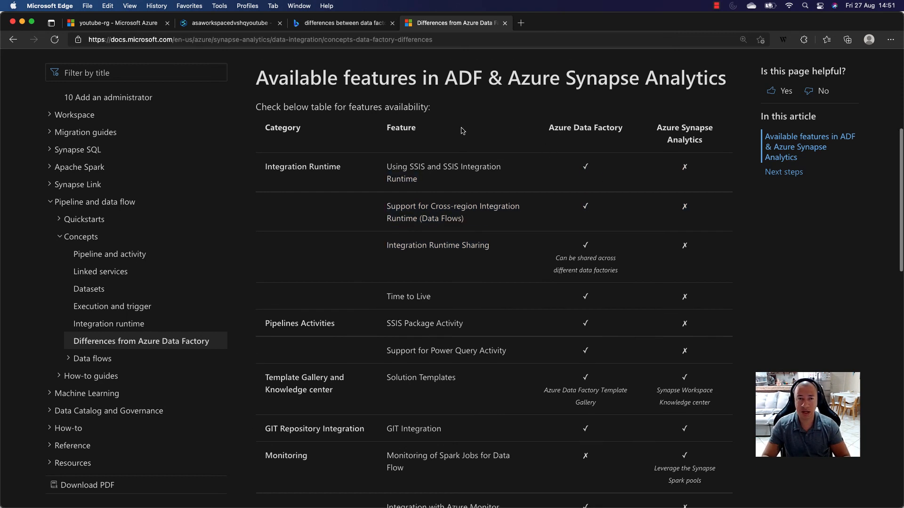
{"action": "left_click_drag", "start_coordinate": [266, 119], "coordinate": [536, 151]}
{"action": "scroll", "coordinate": [661, 207], "scroll_direction": "down", "scroll_amount": 2}
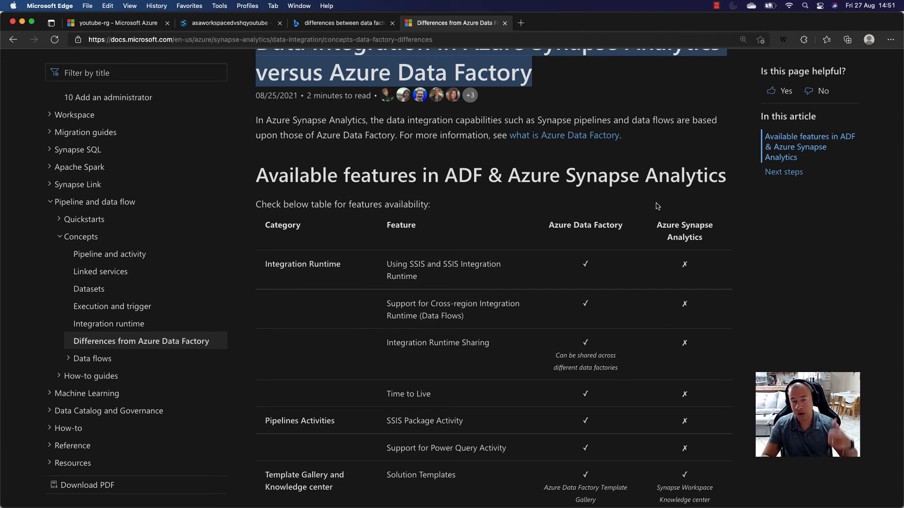
- Open the adf-youtube data factory from the youtube-rg resource group in the Azure portal and launch Azure Data Factory Studio
{"action": "left_click", "coordinate": [233, 28]}
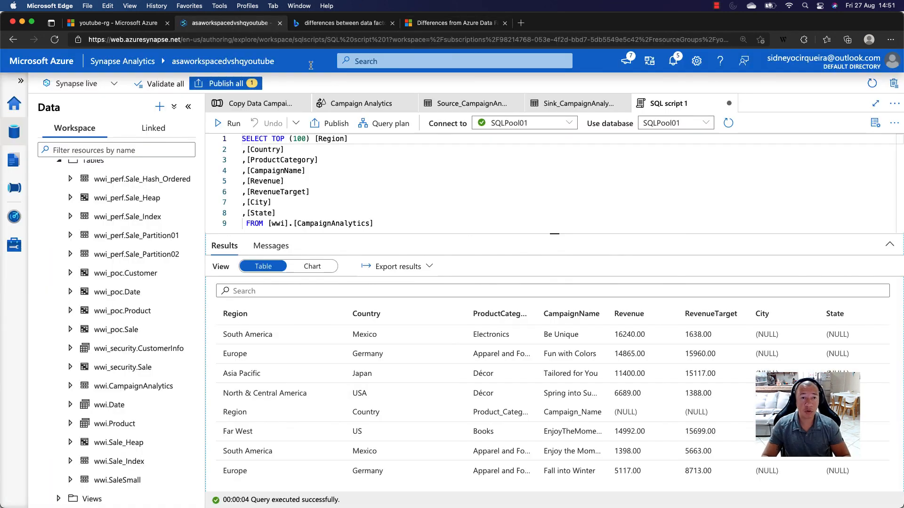
{"action": "left_click", "coordinate": [102, 25]}
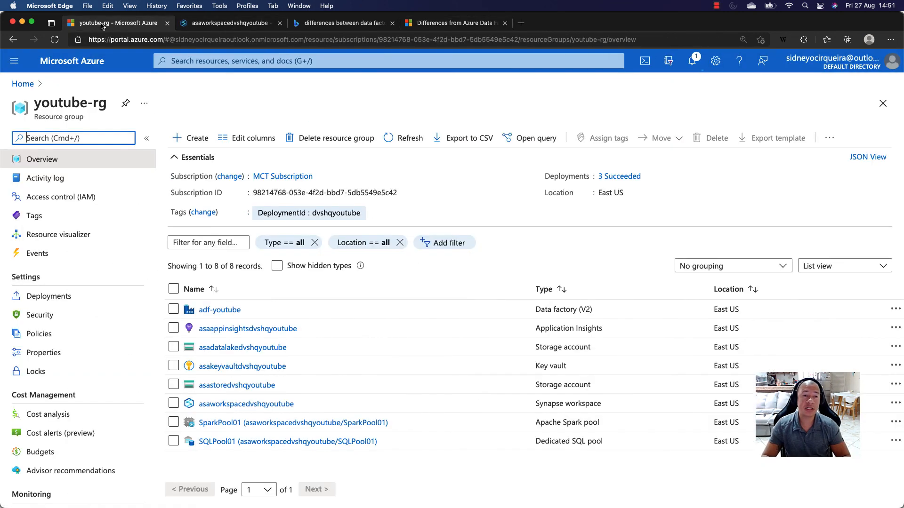
{"action": "left_click", "coordinate": [213, 313]}
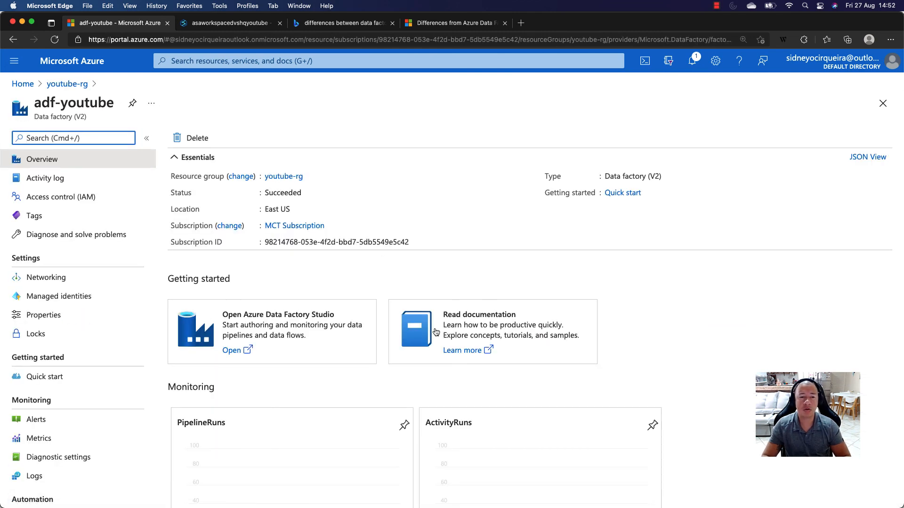
{"action": "left_click", "coordinate": [238, 350]}
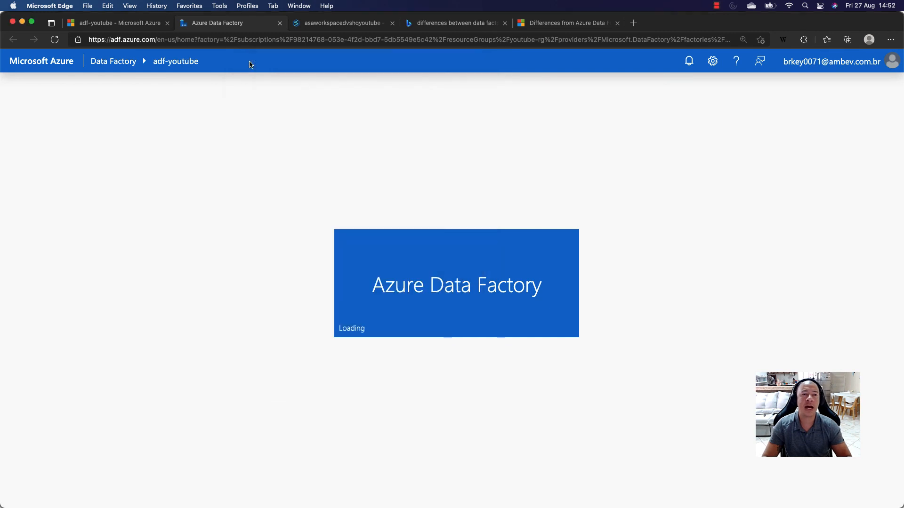
- Sign out of the work account in Data Factory Studio and close its browser tab
{"action": "left_click", "coordinate": [863, 64]}
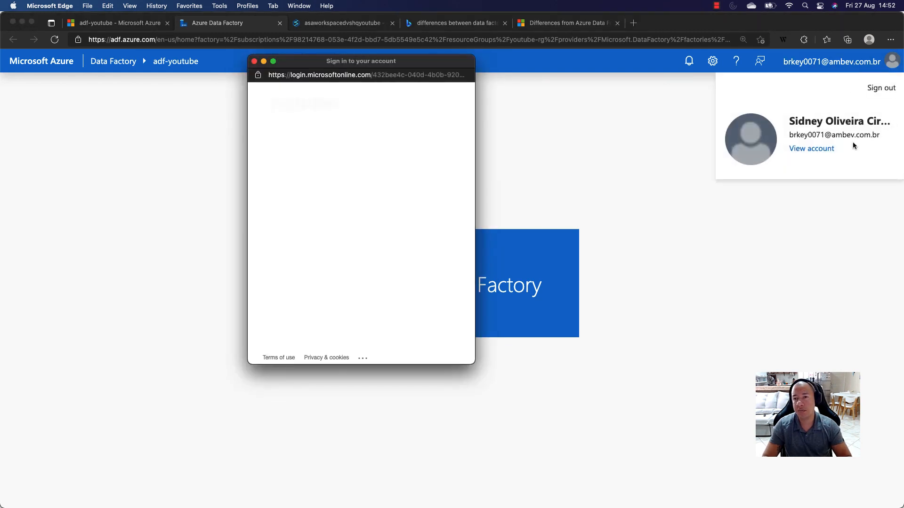
{"action": "left_click", "coordinate": [879, 89]}
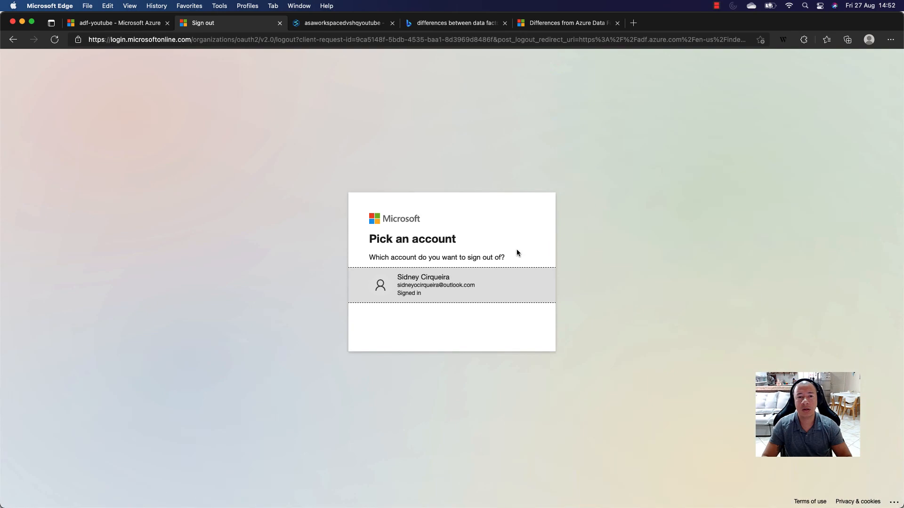
{"action": "left_click", "coordinate": [475, 288]}
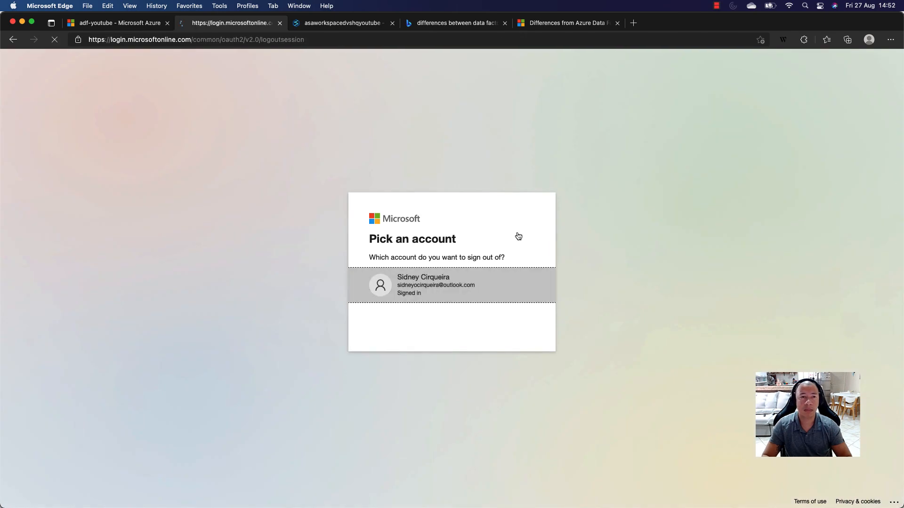
{"action": "left_click", "coordinate": [279, 24]}
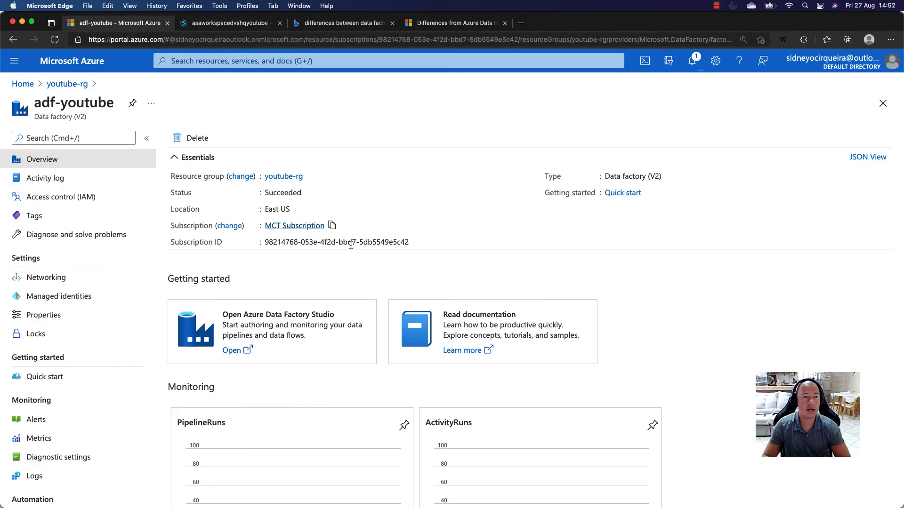
- Relaunch Azure Data Factory Studio for adf-youtube, choose the Outlook account and send the sign-in request to the phone
{"action": "left_click", "coordinate": [231, 350]}
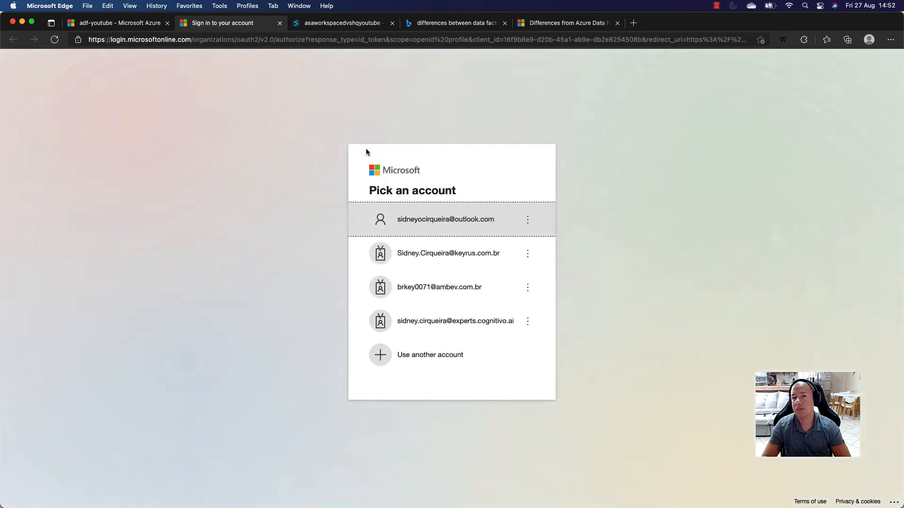
{"action": "left_click", "coordinate": [448, 231]}
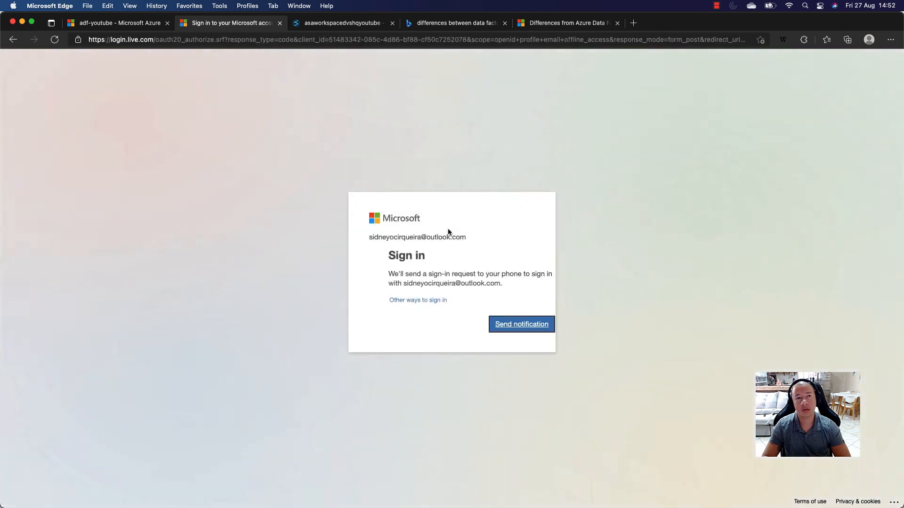
{"action": "left_click", "coordinate": [499, 328]}
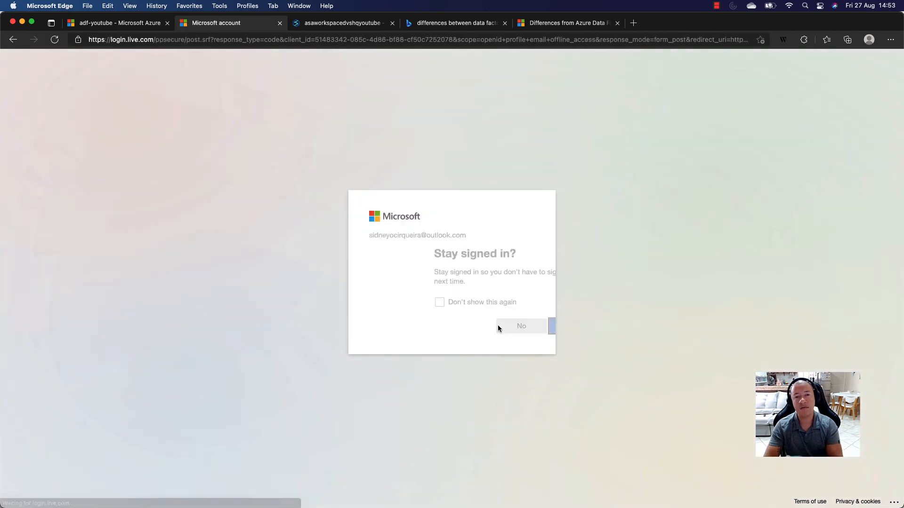
- Complete the account sign-in to Data Factory Studio and create a new pipeline in the adf-youtube factory
{"action": "left_click", "coordinate": [499, 326]}
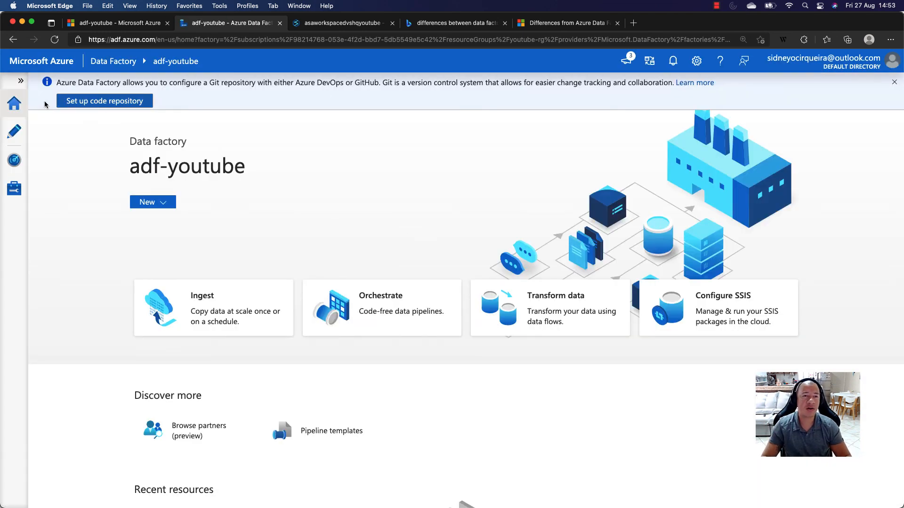
{"action": "left_click", "coordinate": [21, 81]}
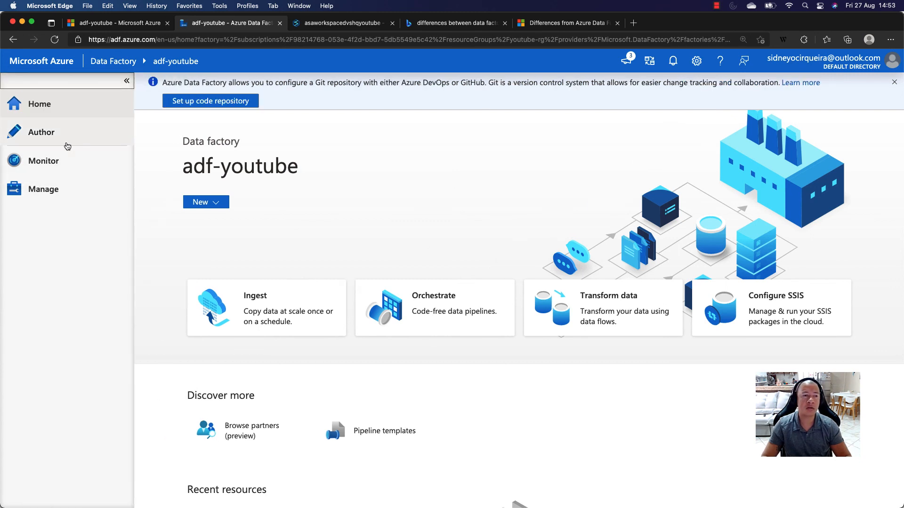
{"action": "left_click", "coordinate": [41, 132]}
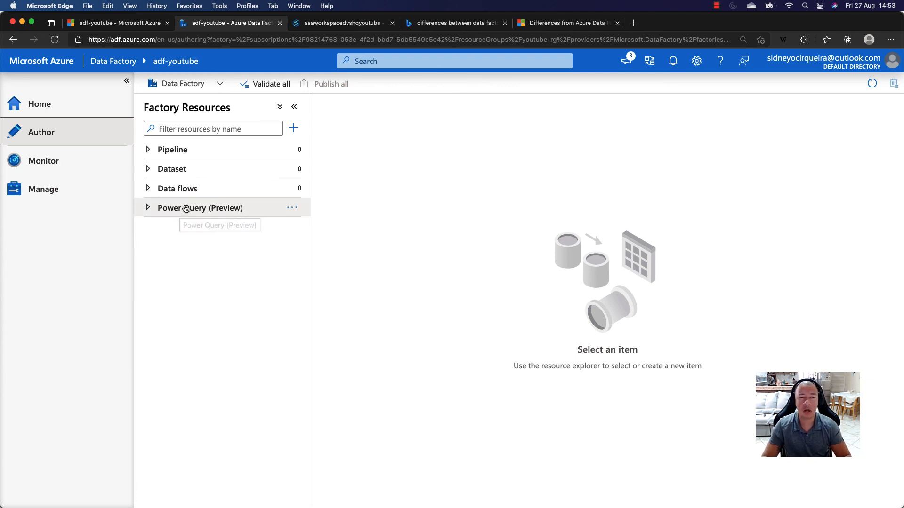
{"action": "left_click", "coordinate": [148, 150]}
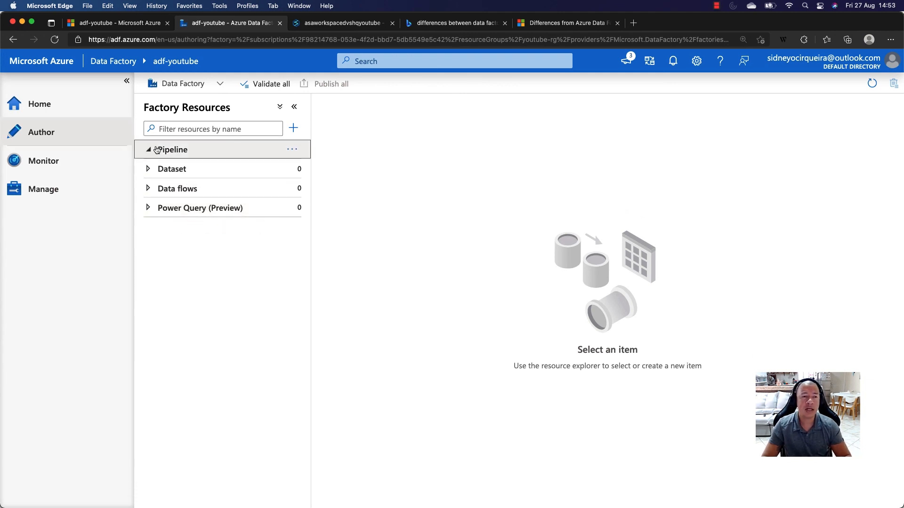
{"action": "left_click", "coordinate": [293, 129]}
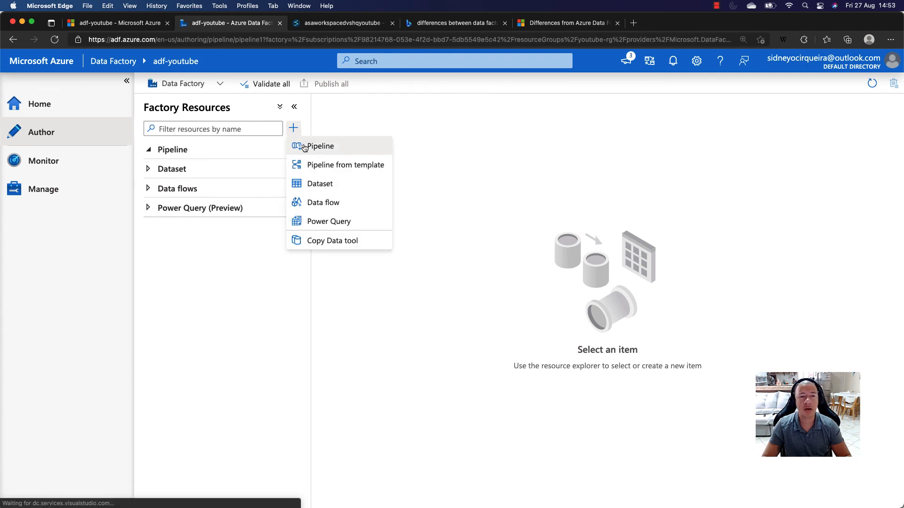
{"action": "left_click", "coordinate": [296, 146]}
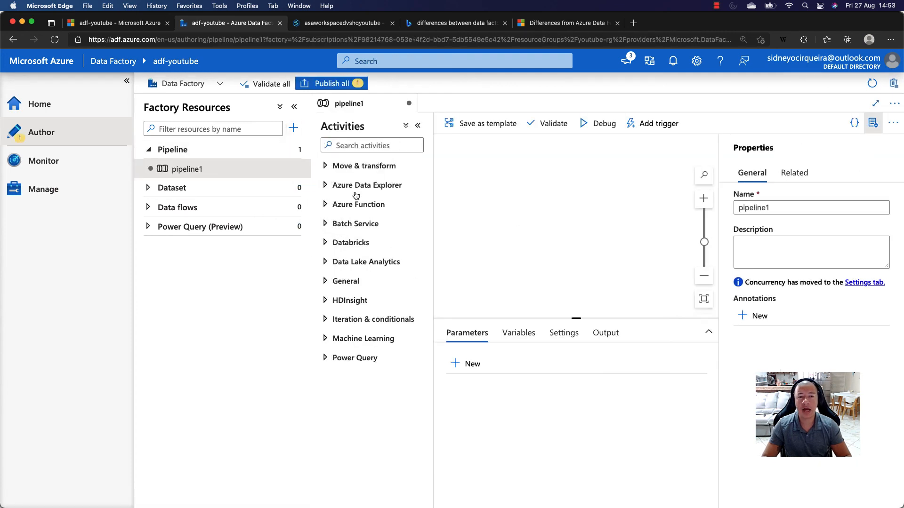
- Add a Data flow activity from Move & transform to the pipeline canvas and look through the Databricks activities
{"action": "left_click", "coordinate": [333, 173]}
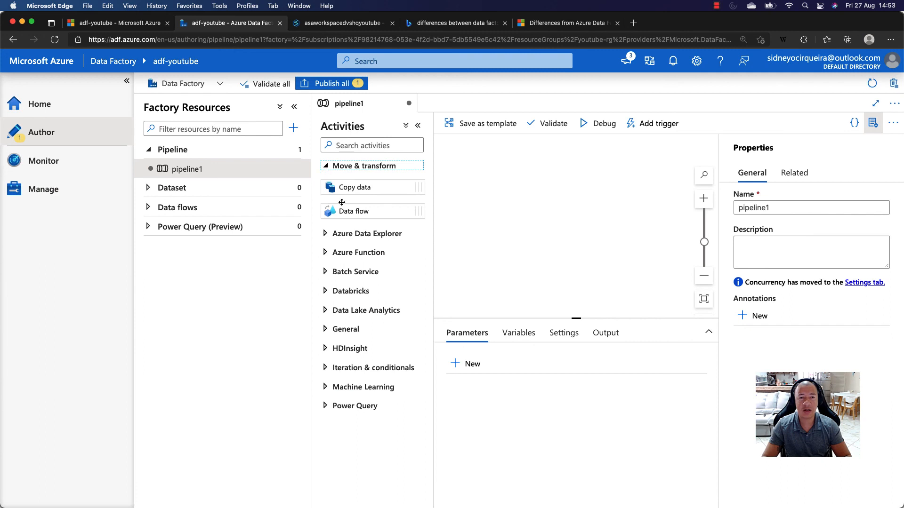
{"action": "left_click_drag", "start_coordinate": [343, 211], "coordinate": [542, 204]}
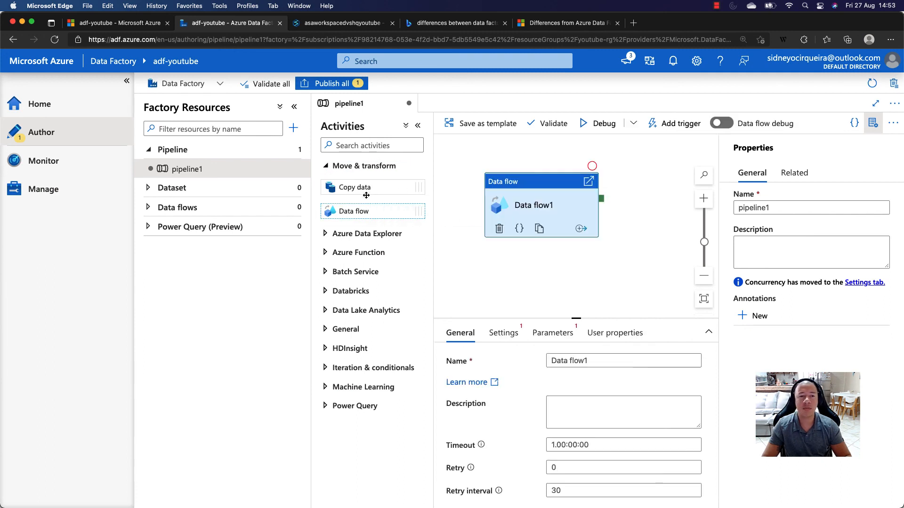
{"action": "left_click", "coordinate": [346, 292]}
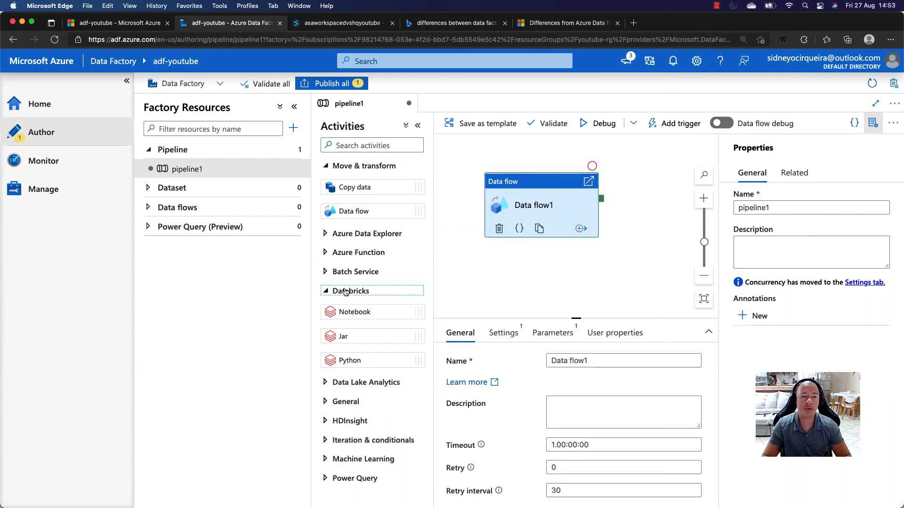
{"action": "left_click", "coordinate": [326, 167]}
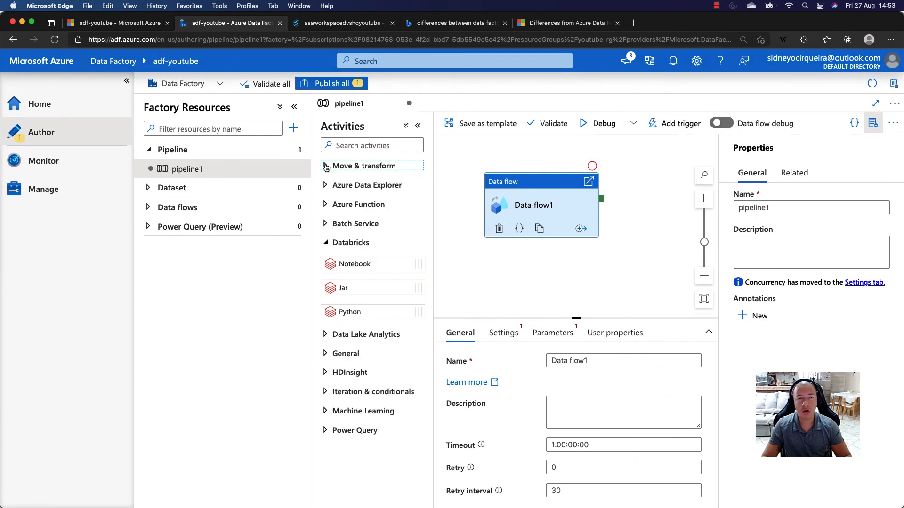
{"action": "left_click", "coordinate": [326, 244]}
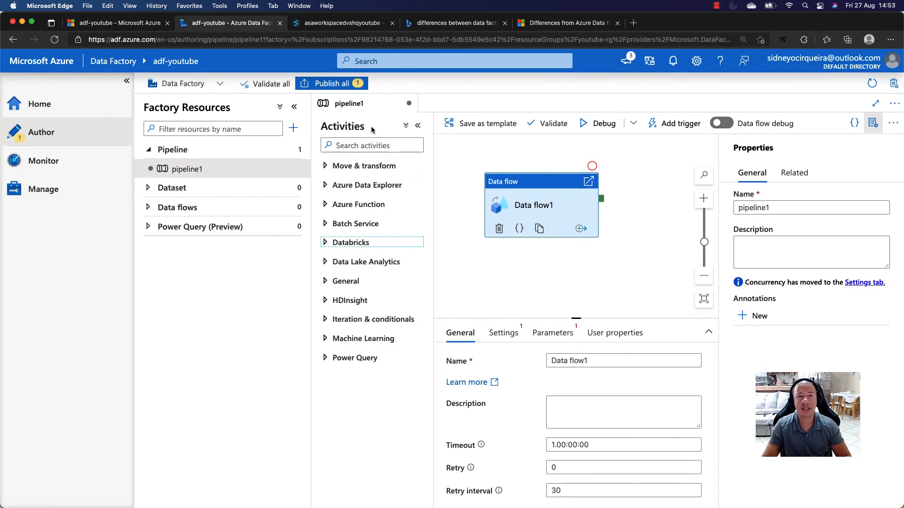
- Open Copy Data Campaign Analytics in the Synapse workspace, view its Synapse activities, and compare with the Data Factory pipeline
{"action": "left_click", "coordinate": [339, 26]}
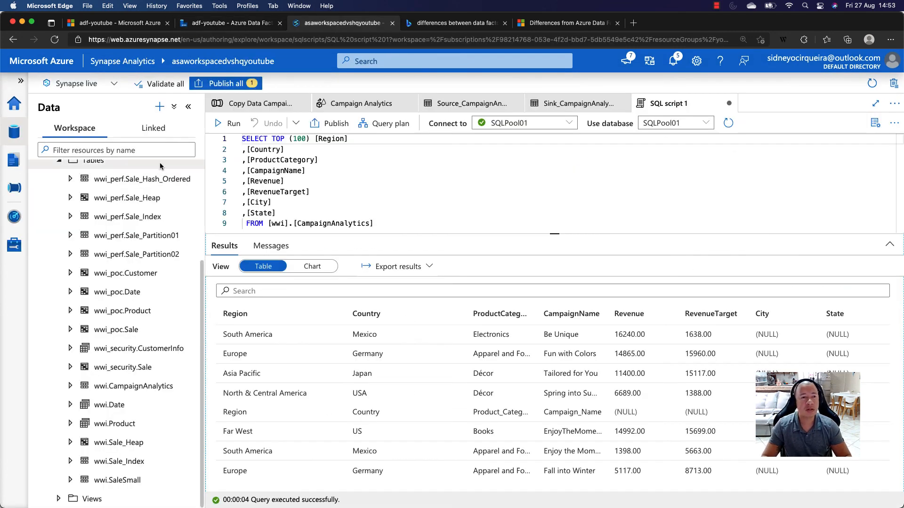
{"action": "left_click", "coordinate": [14, 189]}
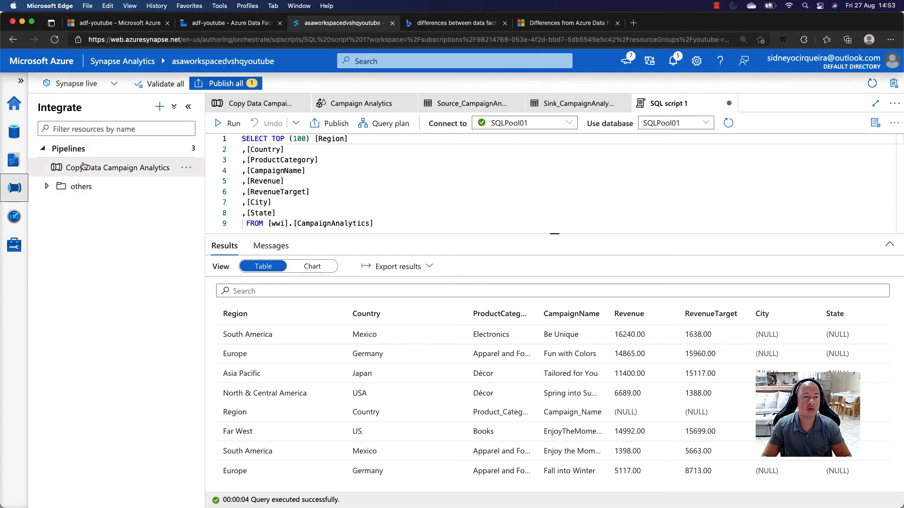
{"action": "left_click", "coordinate": [134, 175]}
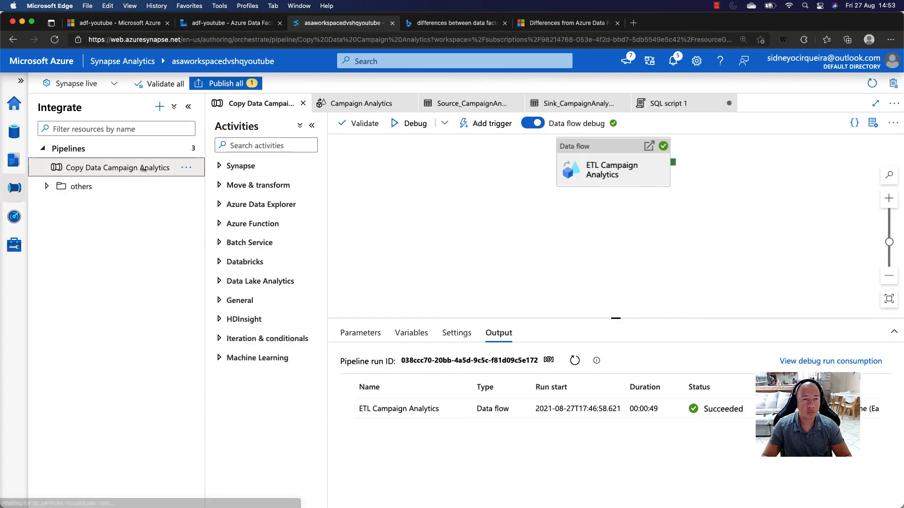
{"action": "left_click", "coordinate": [228, 167]}
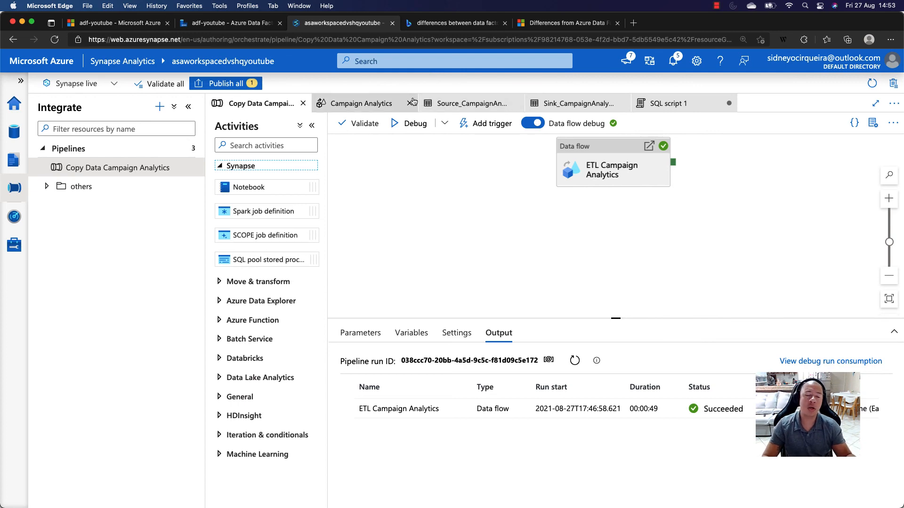
{"action": "left_click", "coordinate": [21, 81]}
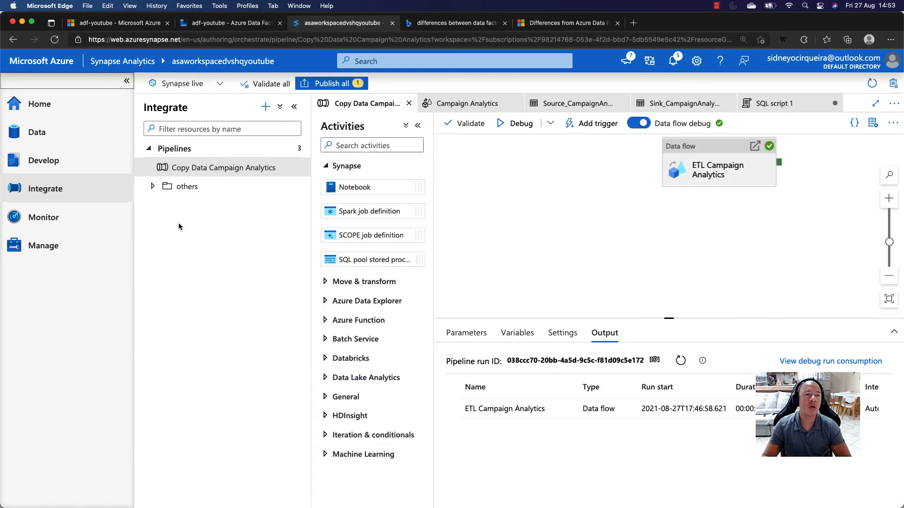
{"action": "left_click", "coordinate": [253, 27]}
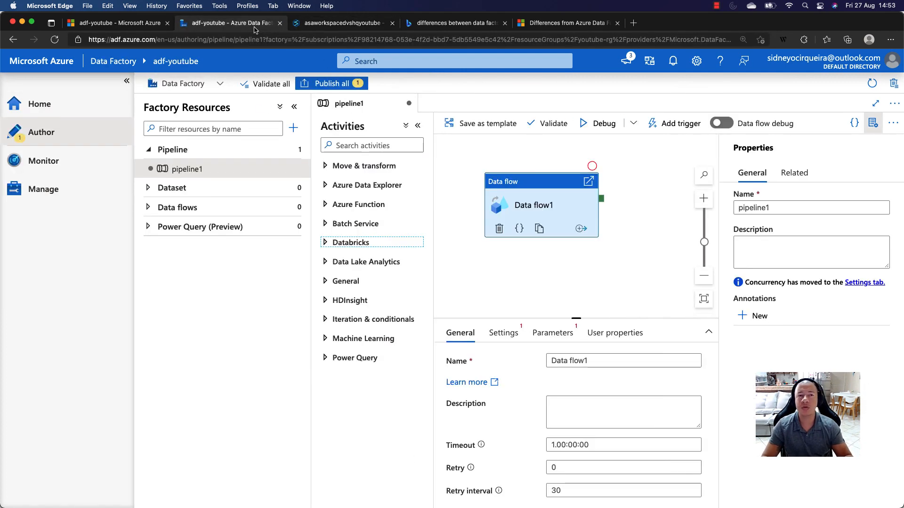
- Return to the Microsoft Docs differences article and review its ADF and Azure Synapse Analytics feature availability table
{"action": "left_click", "coordinate": [572, 28]}
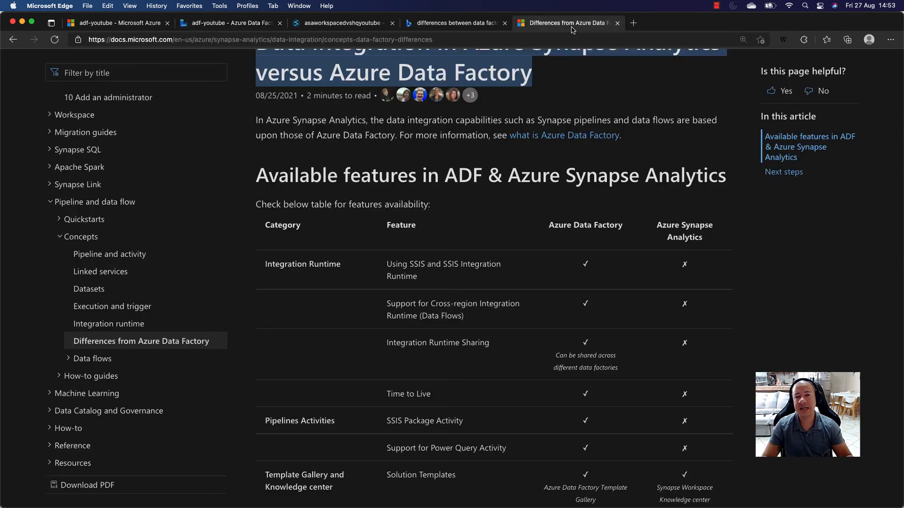
{"action": "scroll", "coordinate": [608, 197], "scroll_direction": "up", "scroll_amount": 3}
{"action": "triple_click", "coordinate": [606, 193]}
{"action": "left_click", "coordinate": [605, 193]}
{"action": "scroll", "coordinate": [574, 197], "scroll_direction": "down", "scroll_amount": 5}
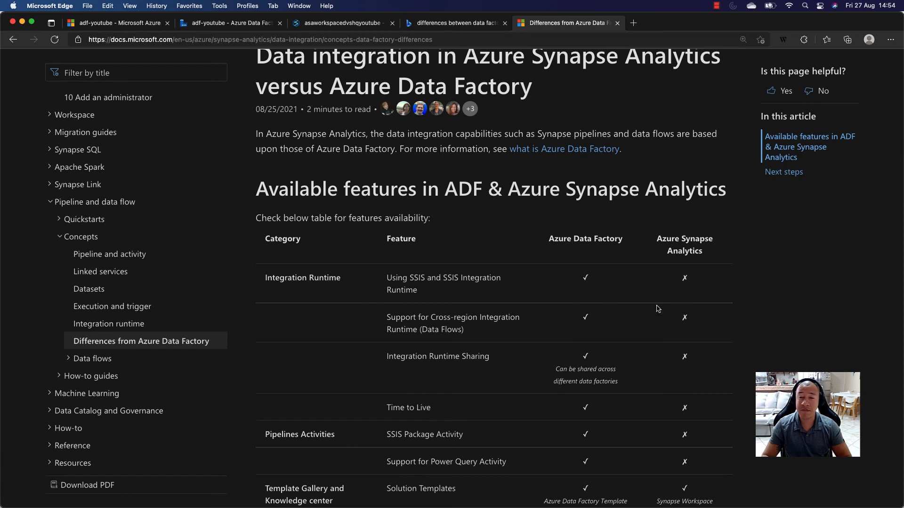
{"action": "scroll", "coordinate": [637, 255], "scroll_direction": "down", "scroll_amount": 1}
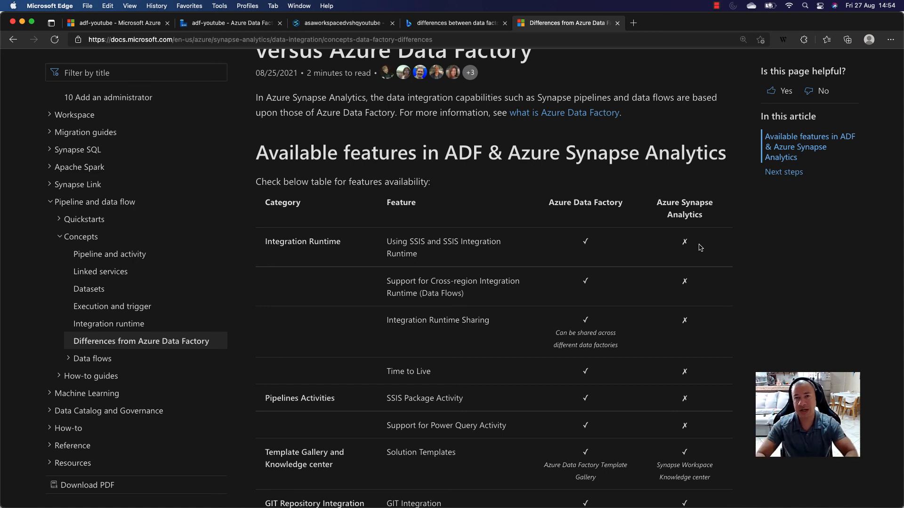
{"action": "left_click", "coordinate": [714, 6]}
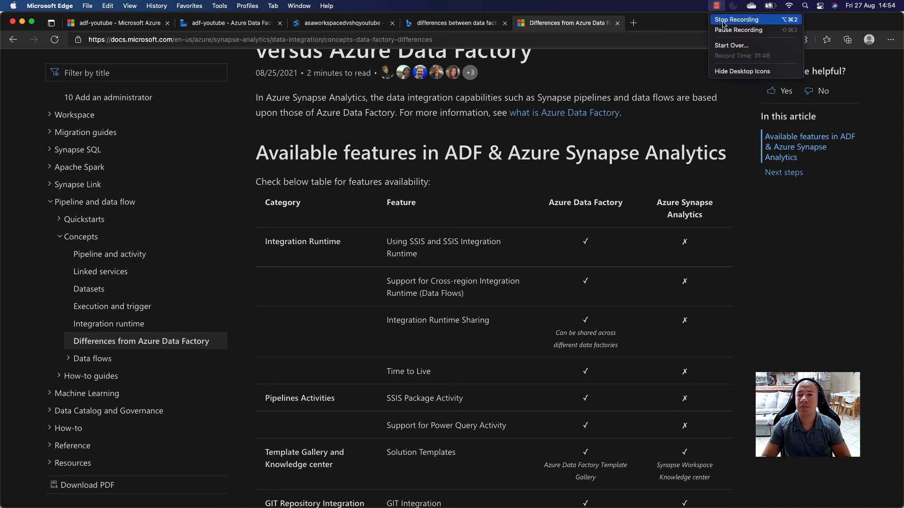